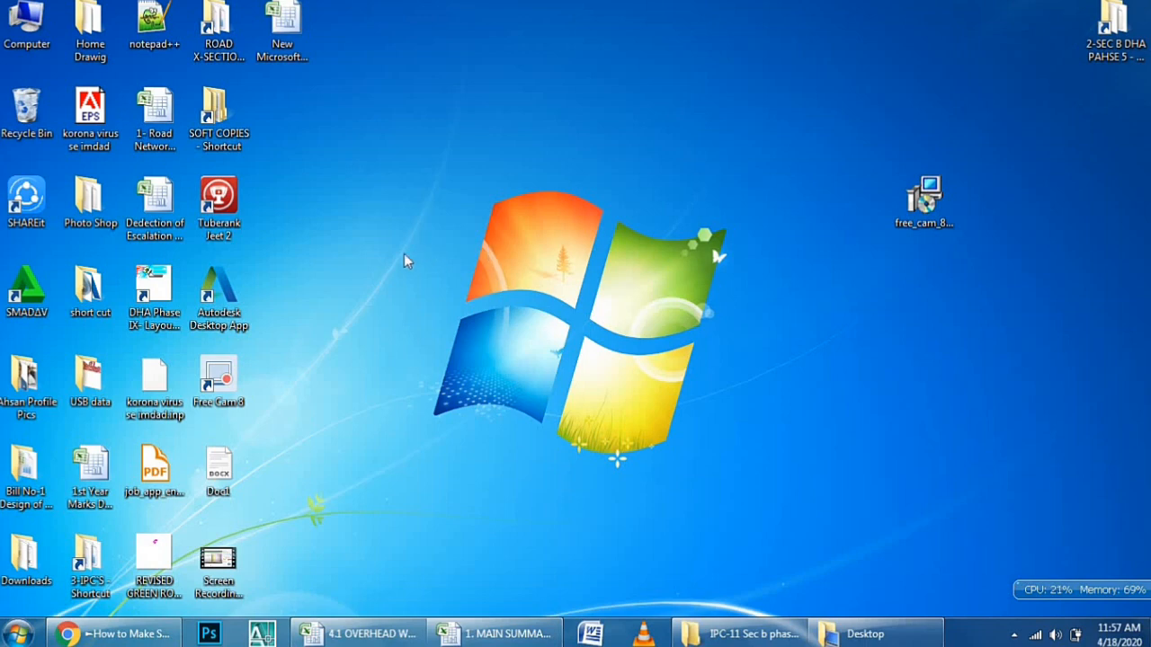
Step: Browse the F: drive to 1-INLAND CONSTRUCTION SERVICES, 5-X-SECTION, and open the ROAD X-SECTION PHASE 9 folder
double_click(20, 13)
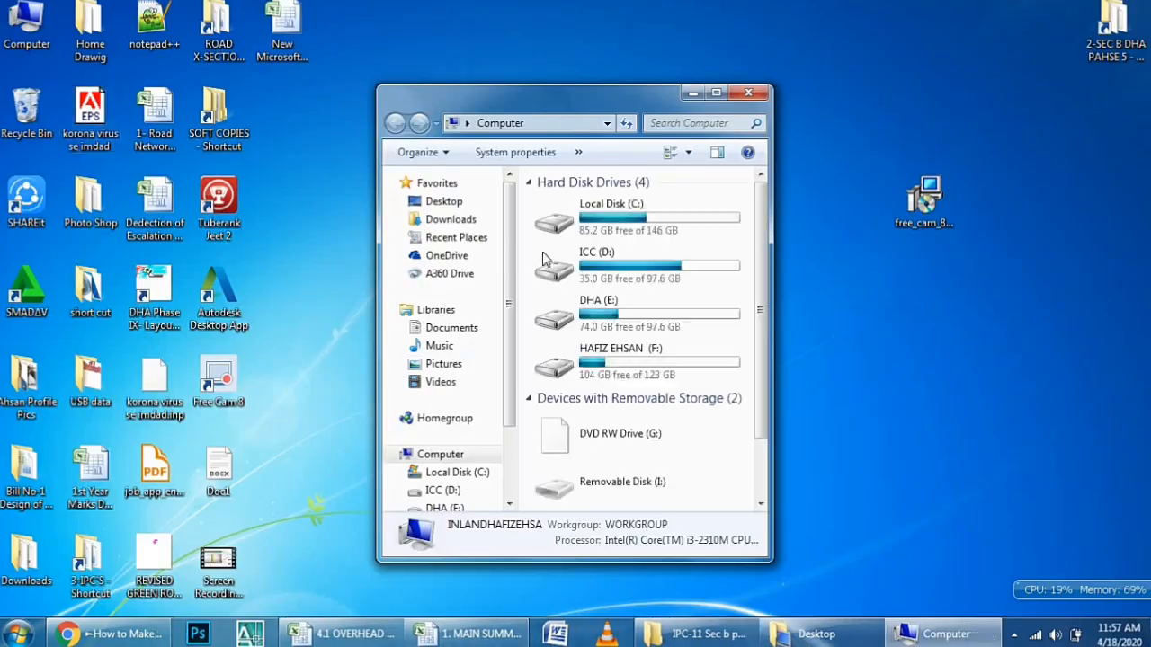
click(715, 94)
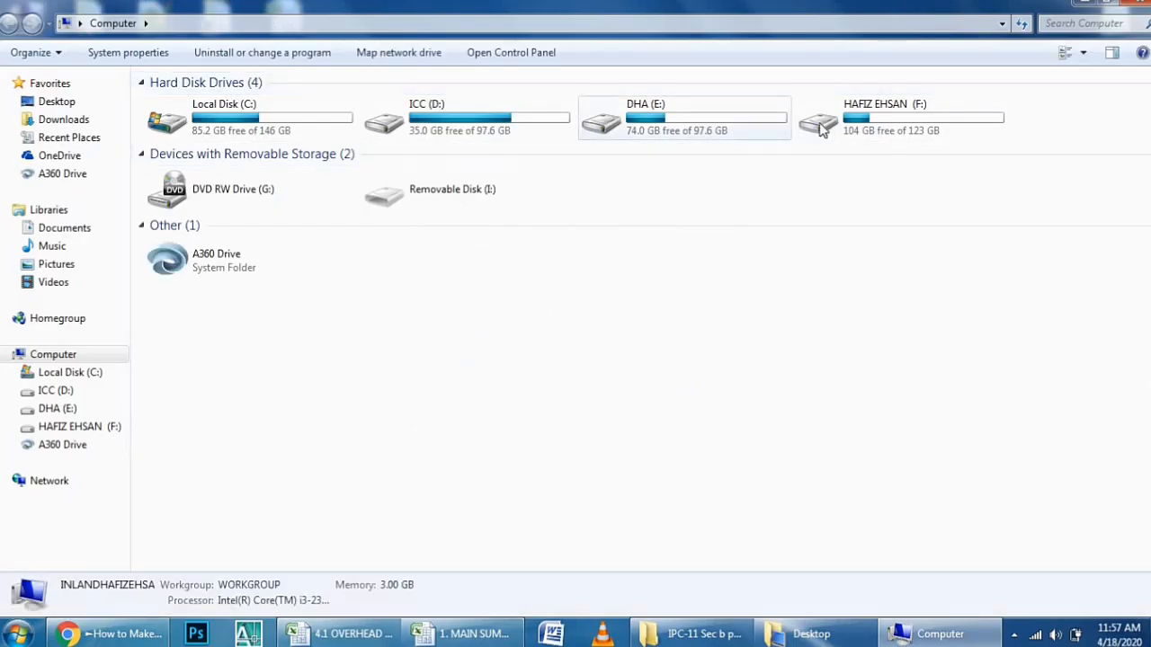
double_click(854, 112)
double_click(211, 158)
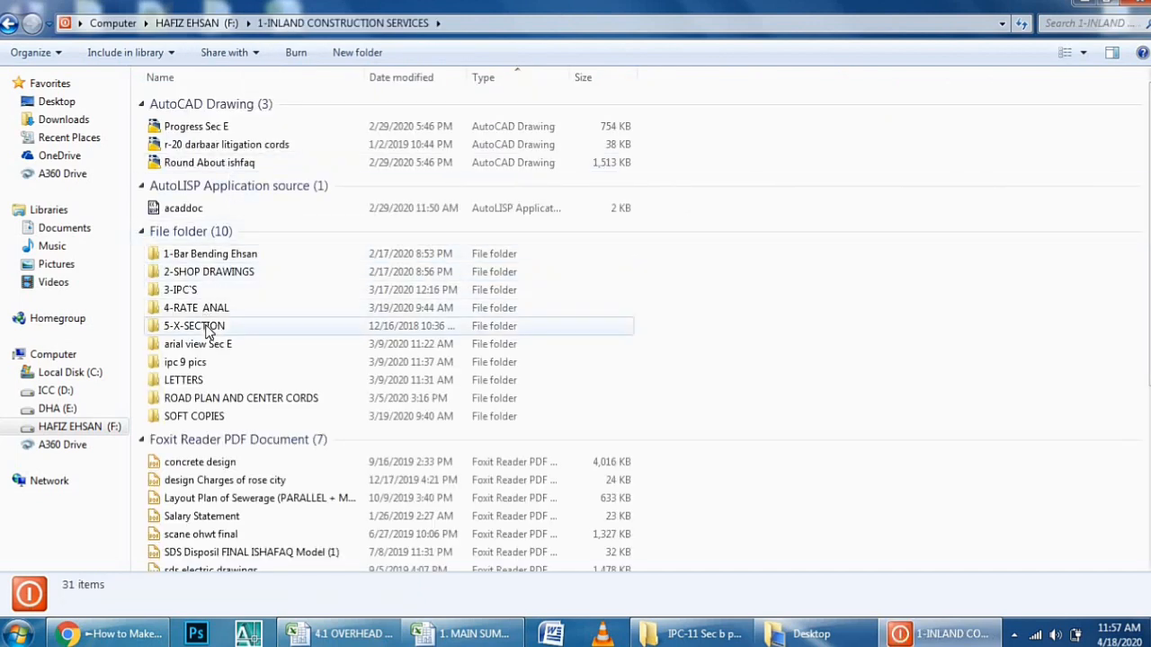
double_click(207, 328)
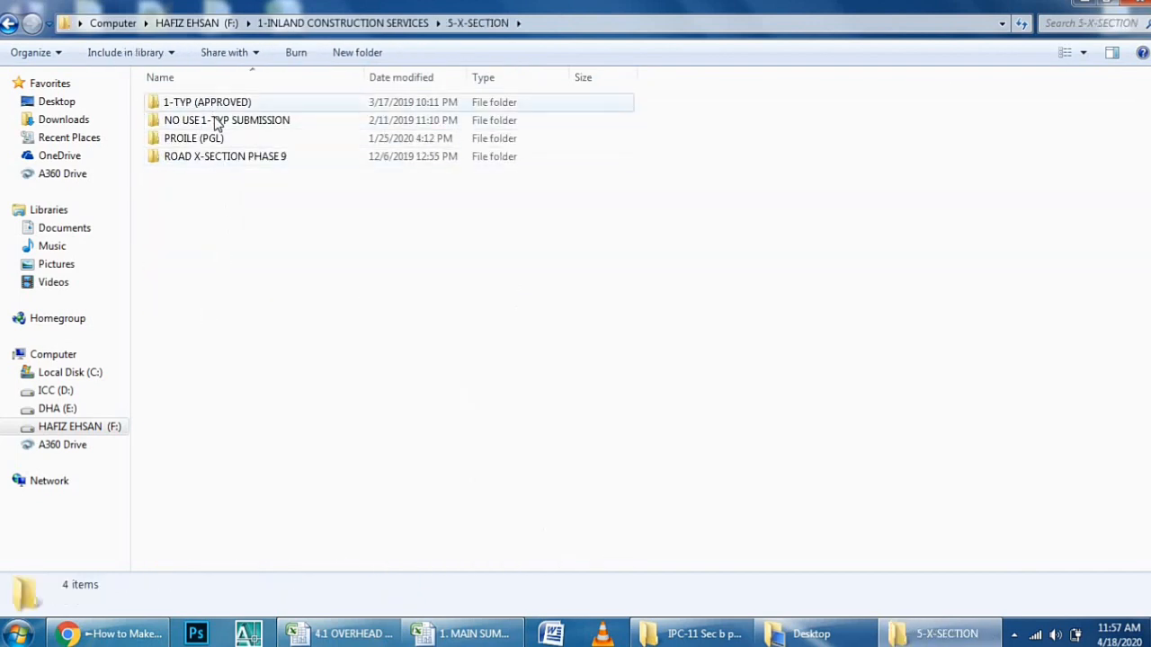
double_click(225, 159)
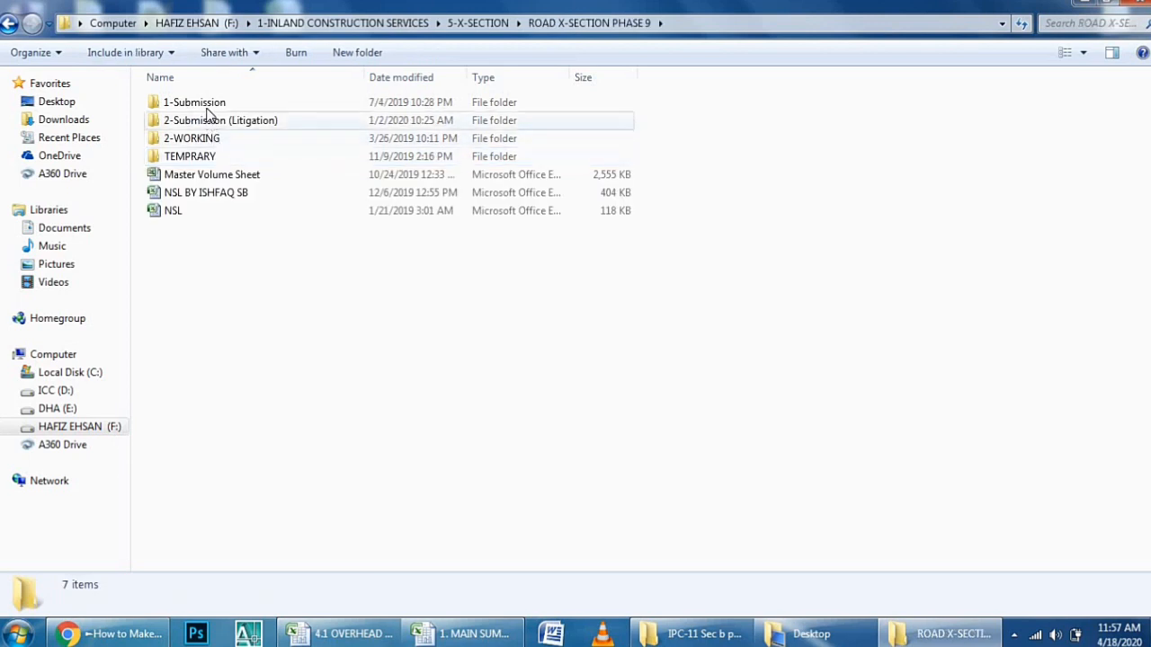
Step: Open the 0+100 drawing from 1-Submission, 1st, C-3 Printed in AutoCAD and maximize its window
double_click(232, 105)
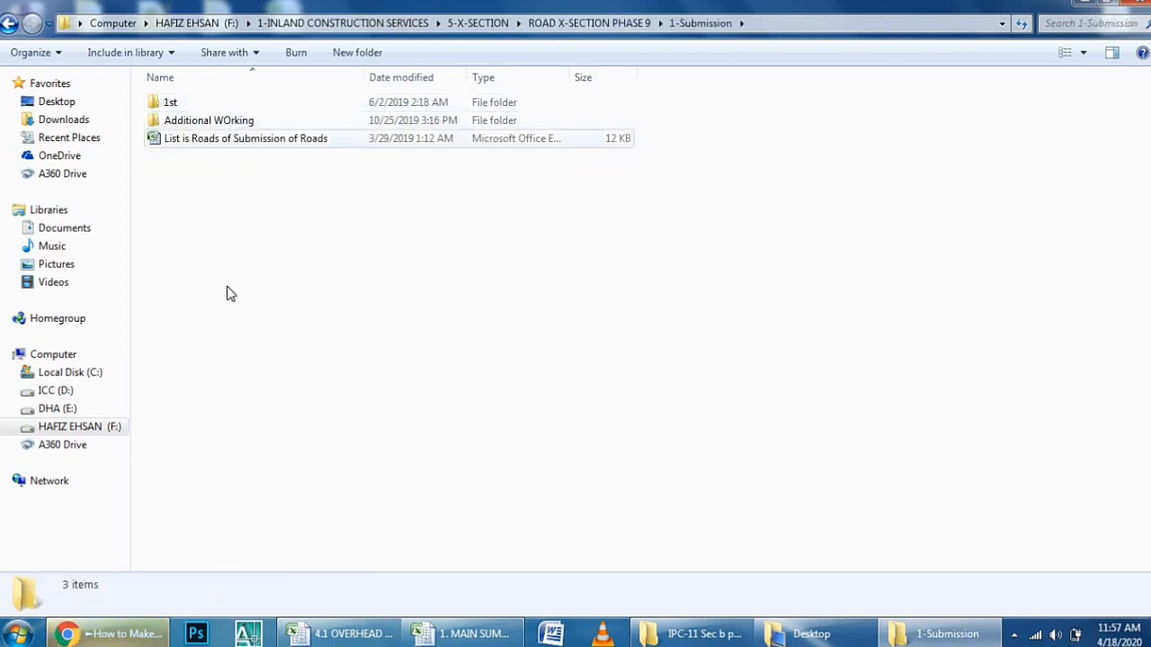
double_click(199, 104)
click(216, 139)
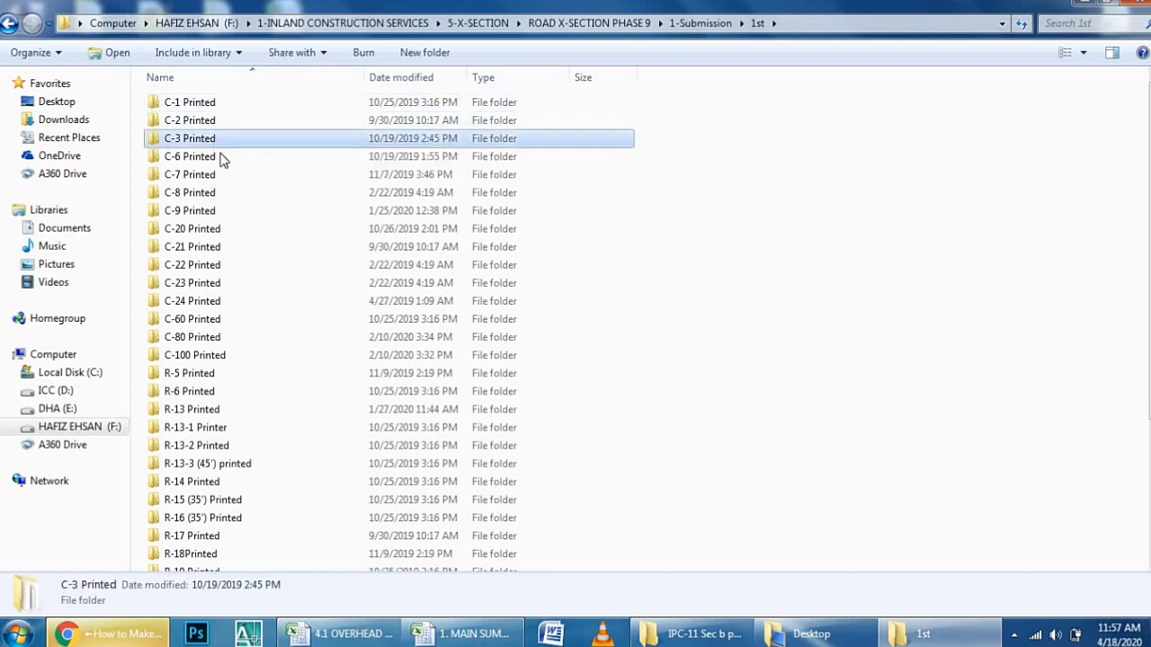
click(221, 142)
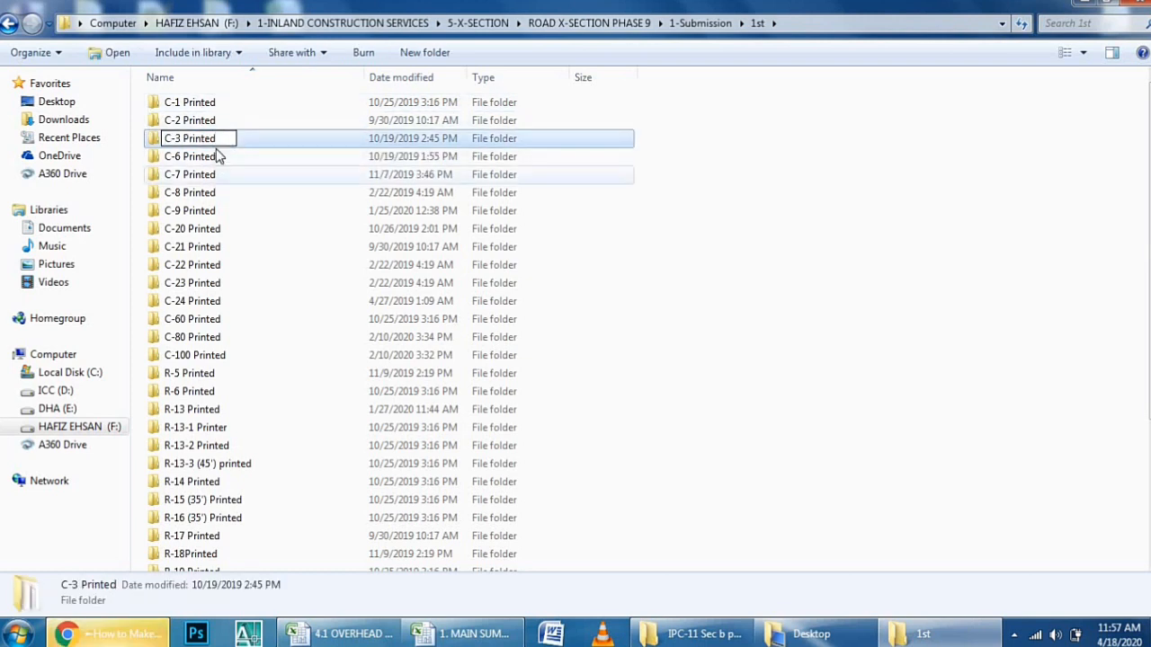
double_click(220, 139)
click(215, 144)
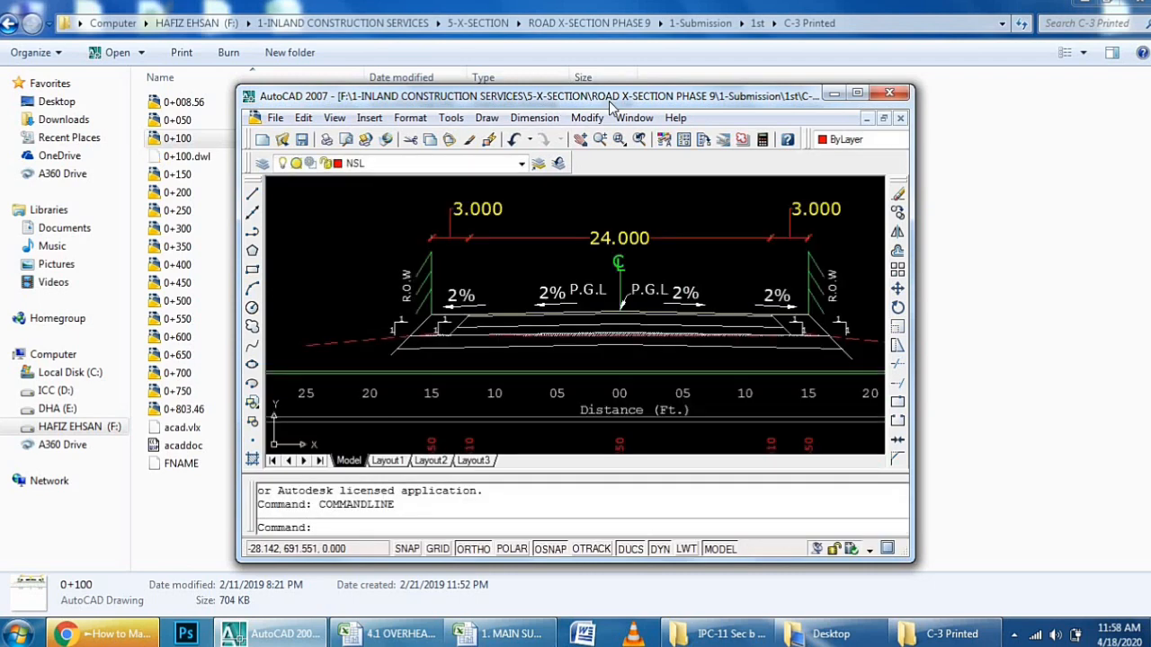
click(857, 93)
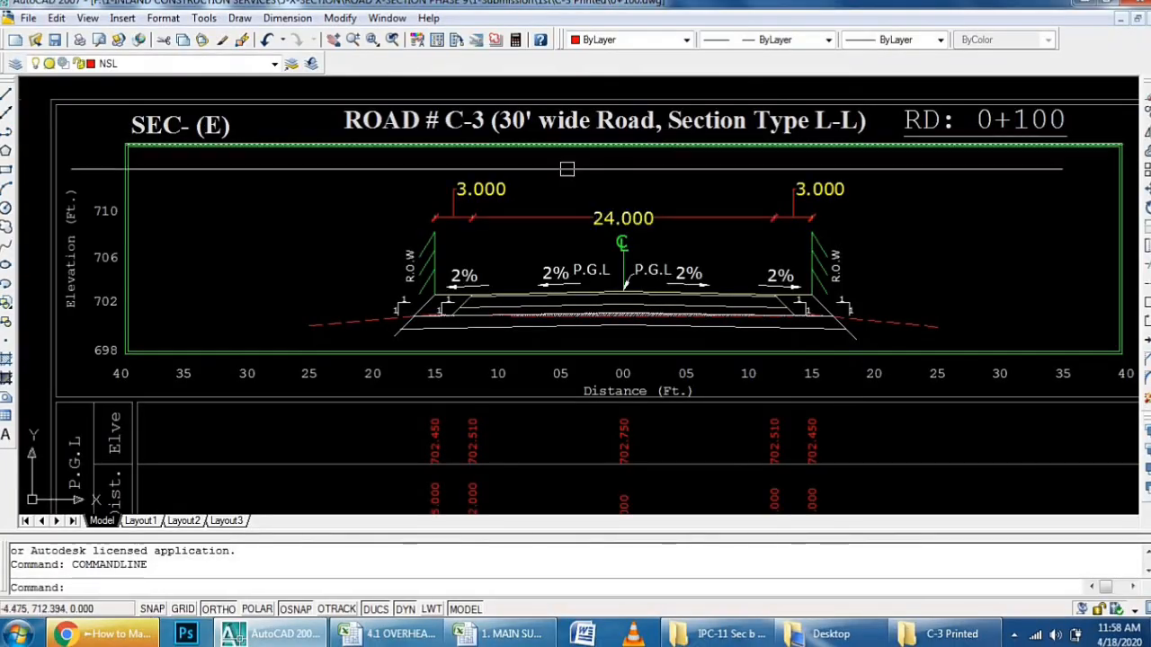
Step: Move the P.G.L leader arrow straight down about 0.14 so its tip meets the road surface at the centreline
scroll(642, 286, up, 3)
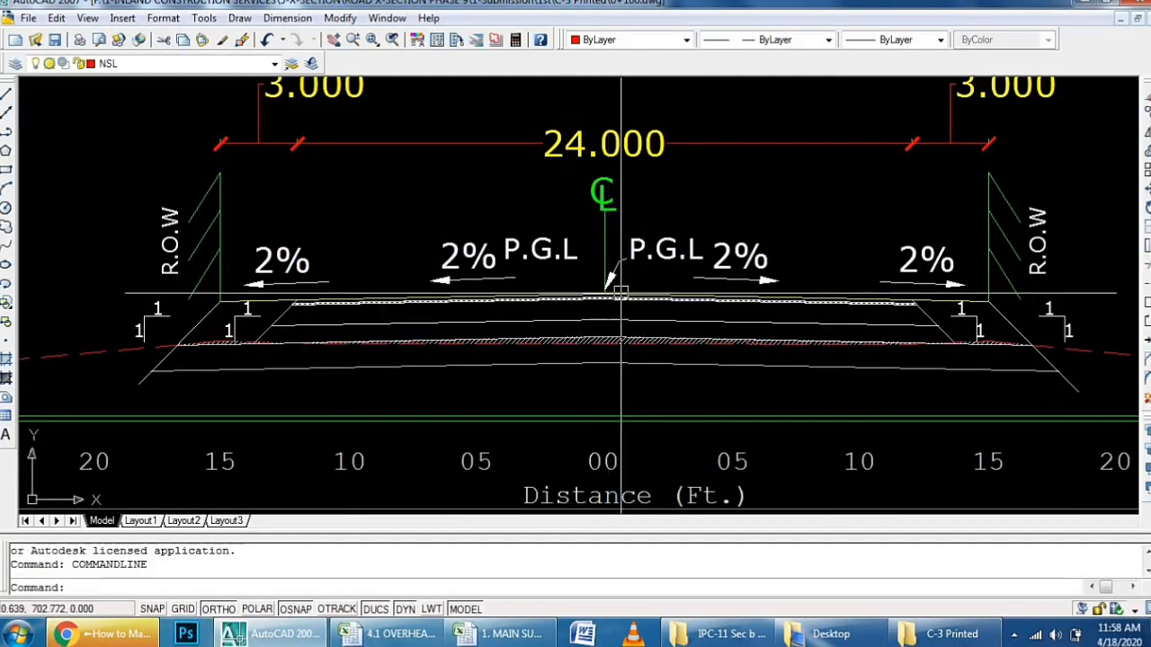
scroll(619, 297, up, 3)
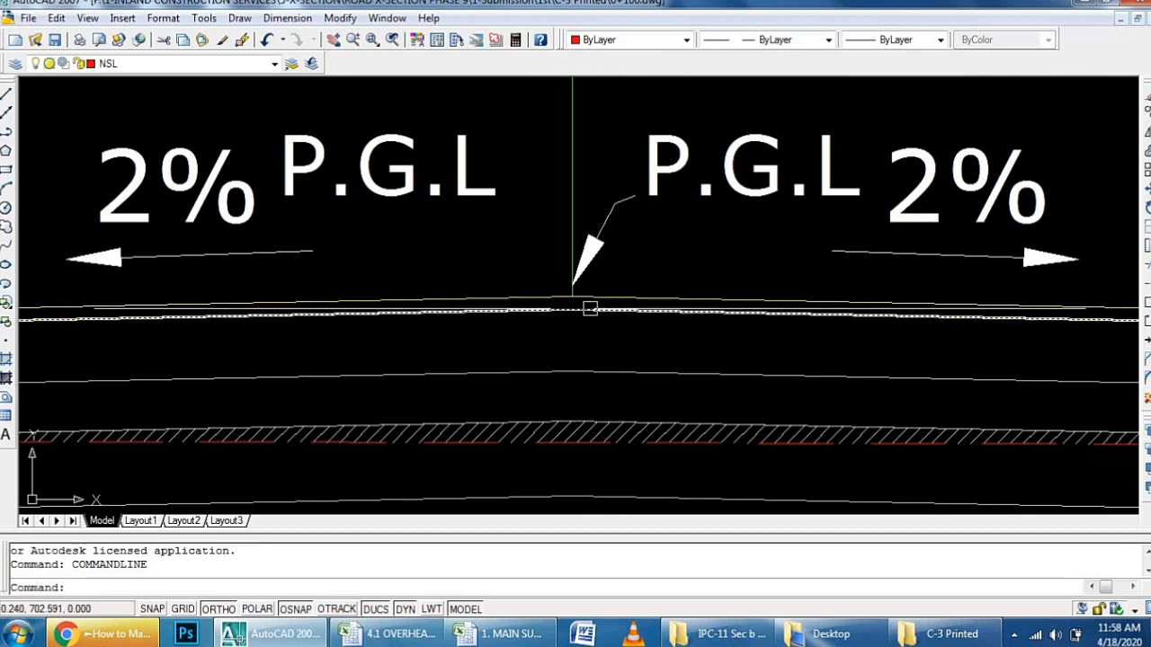
scroll(588, 269, down, 4)
scroll(577, 280, up, 4)
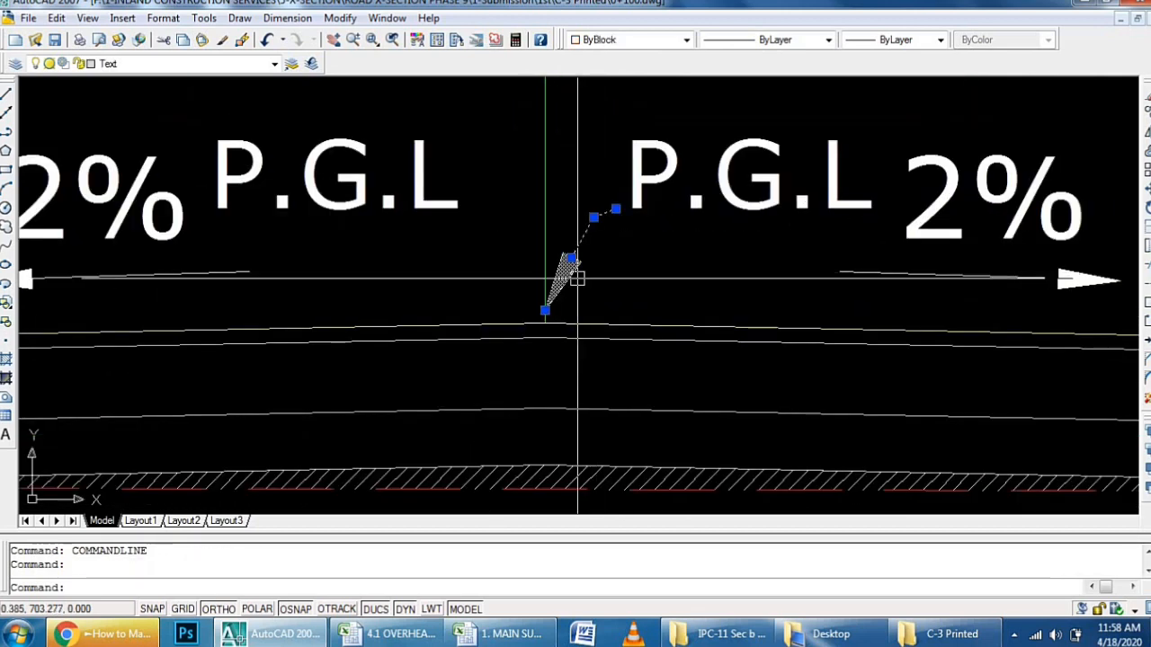
text(m)
key(Return)
click(634, 277)
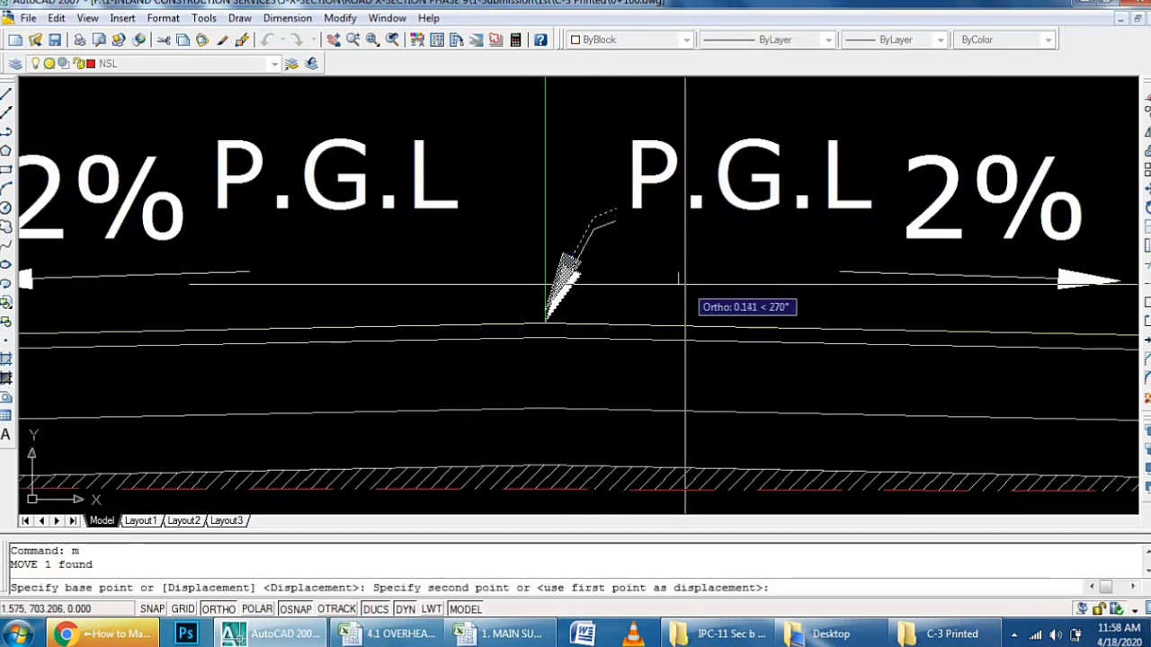
click(685, 284)
Step: Draw a small circle centred on the tip of the P.G.L arrow at the road's crown
text(c)
key(Return)
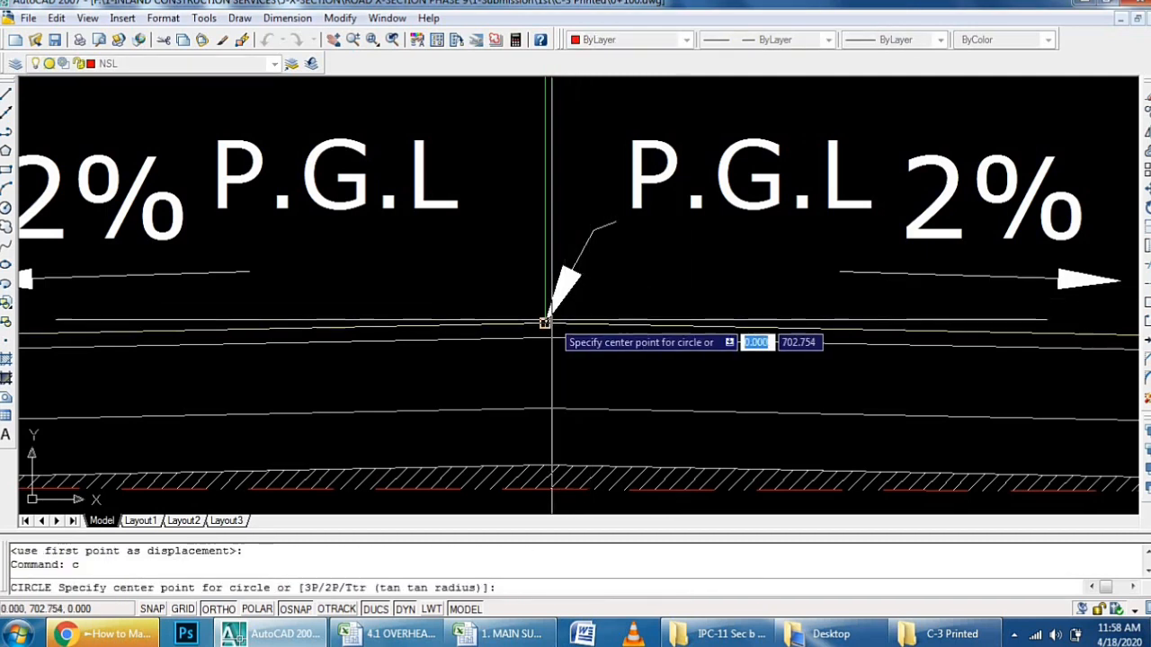
click(545, 322)
click(513, 324)
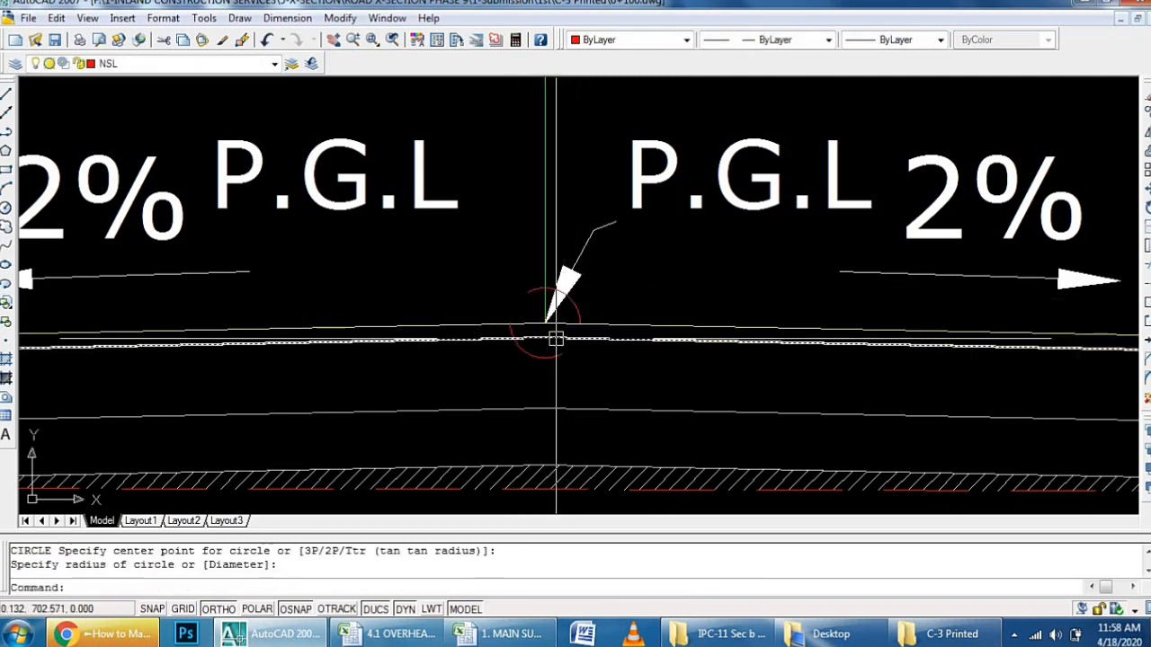
Step: Change the linetype of the circle around the P.G.L point to a solid line
scroll(556, 339, down, 5)
click(564, 348)
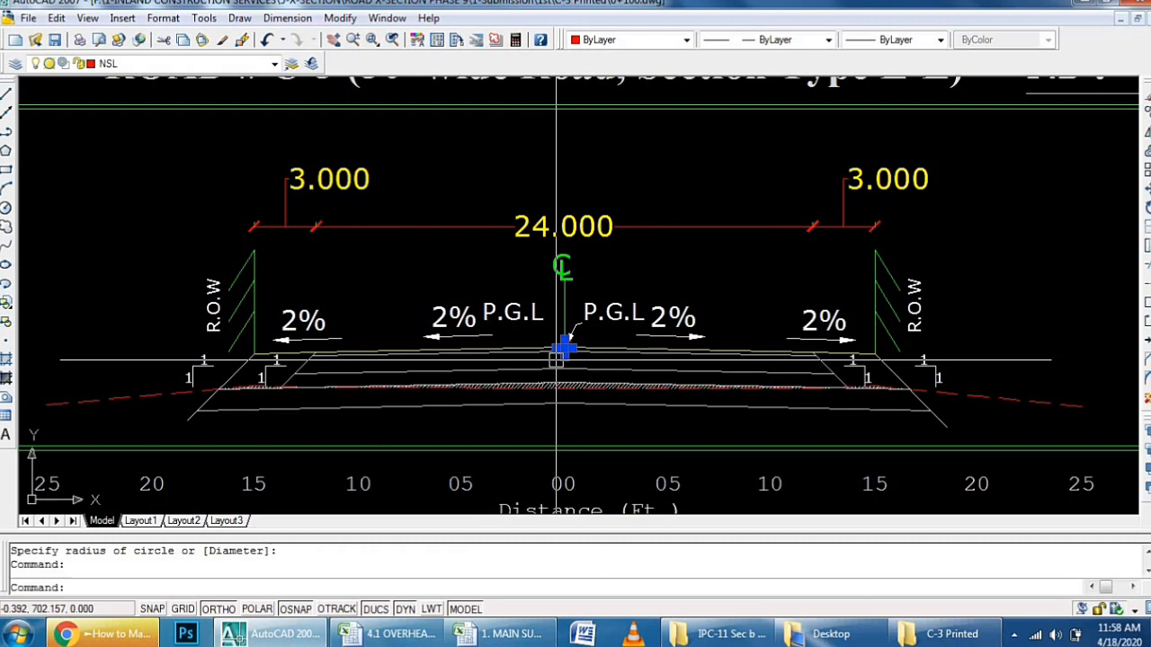
click(609, 40)
click(742, 45)
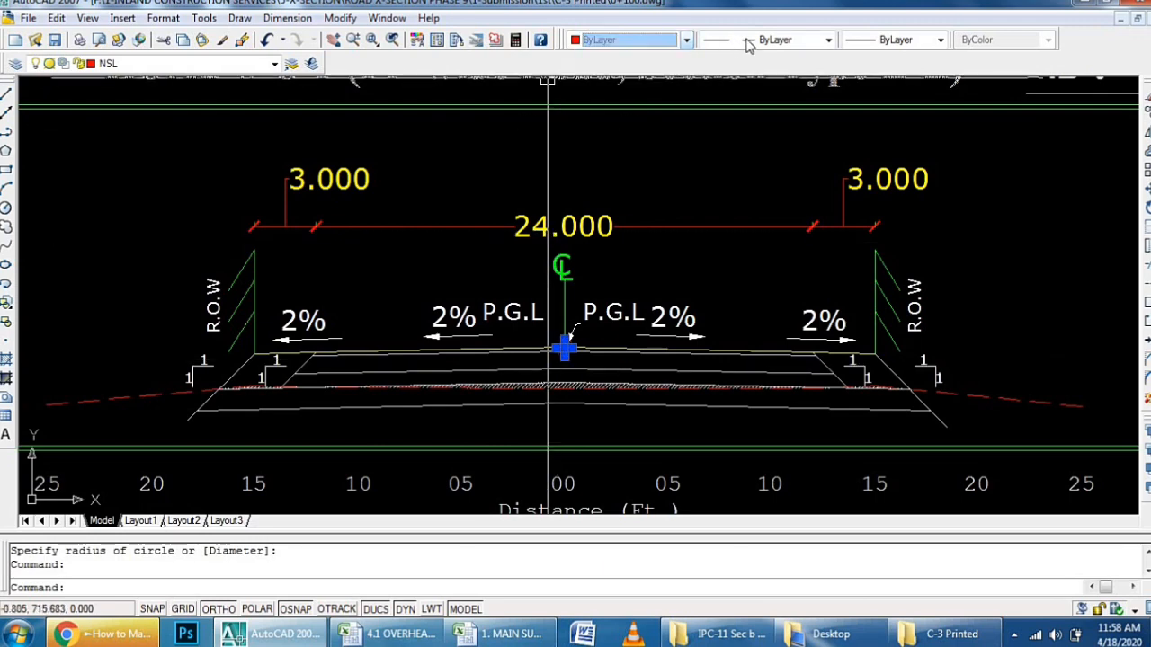
click(760, 40)
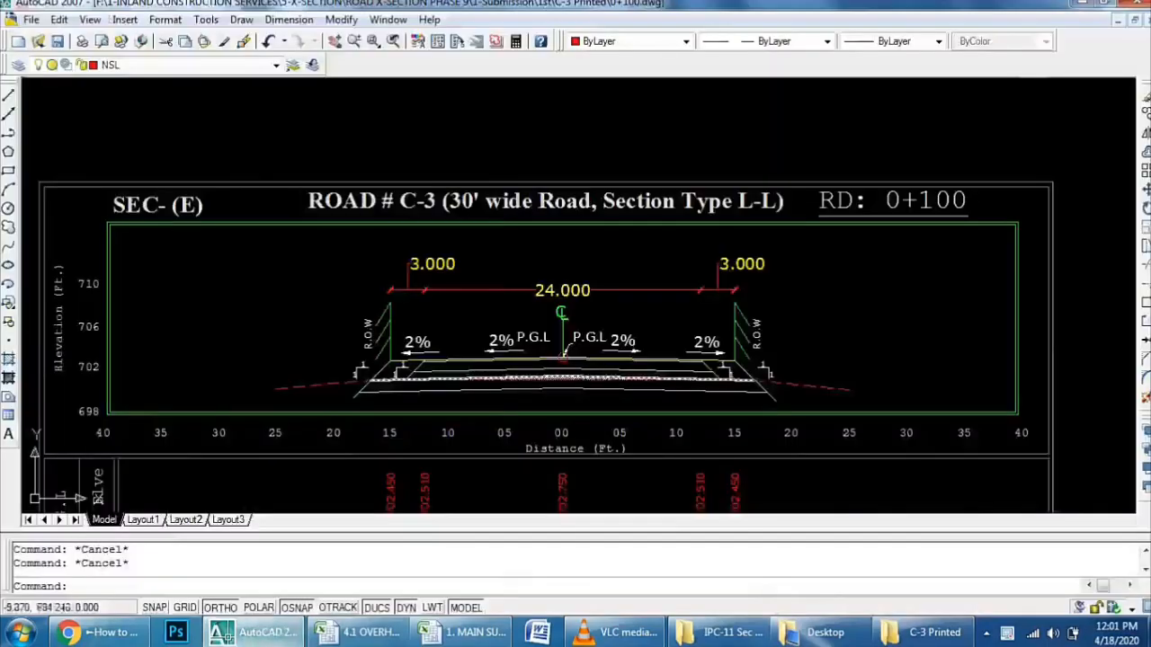
scroll(598, 372, up, 10)
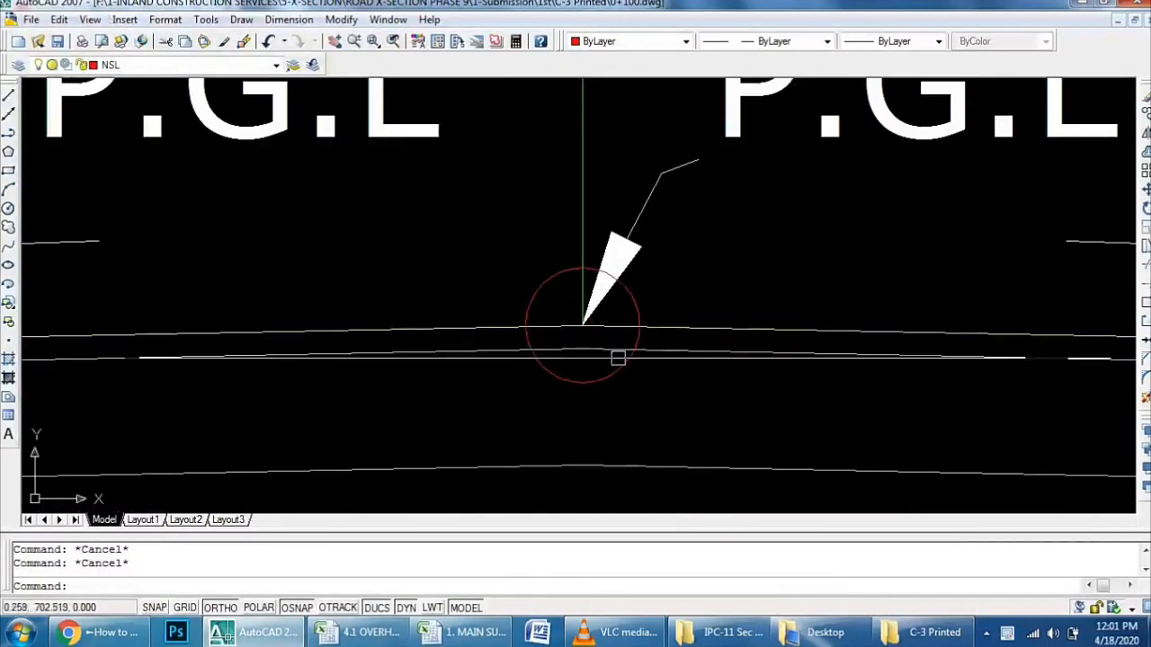
scroll(596, 343, down, 6)
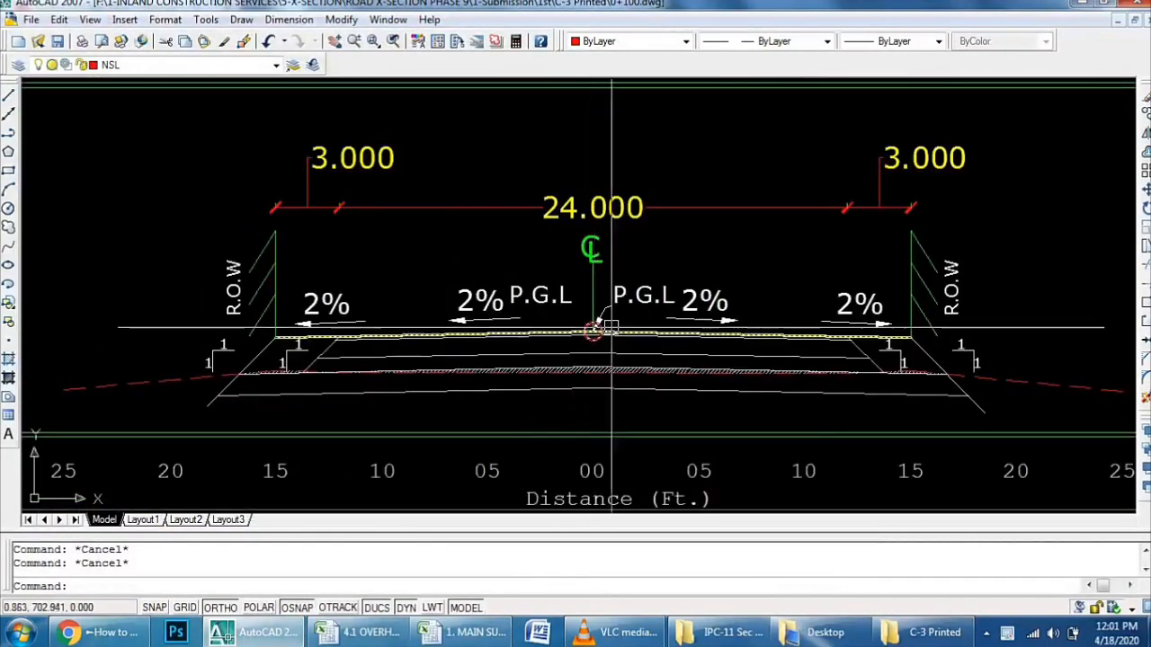
scroll(611, 325, up, 2)
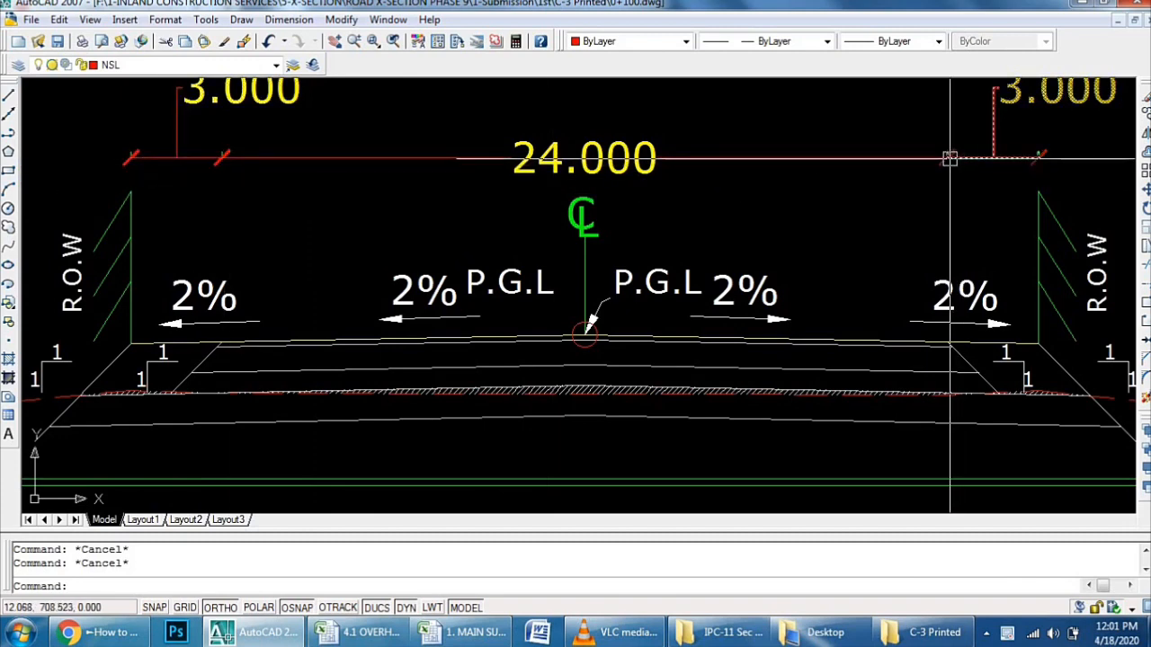
text(l)
key(Return)
click(221, 157)
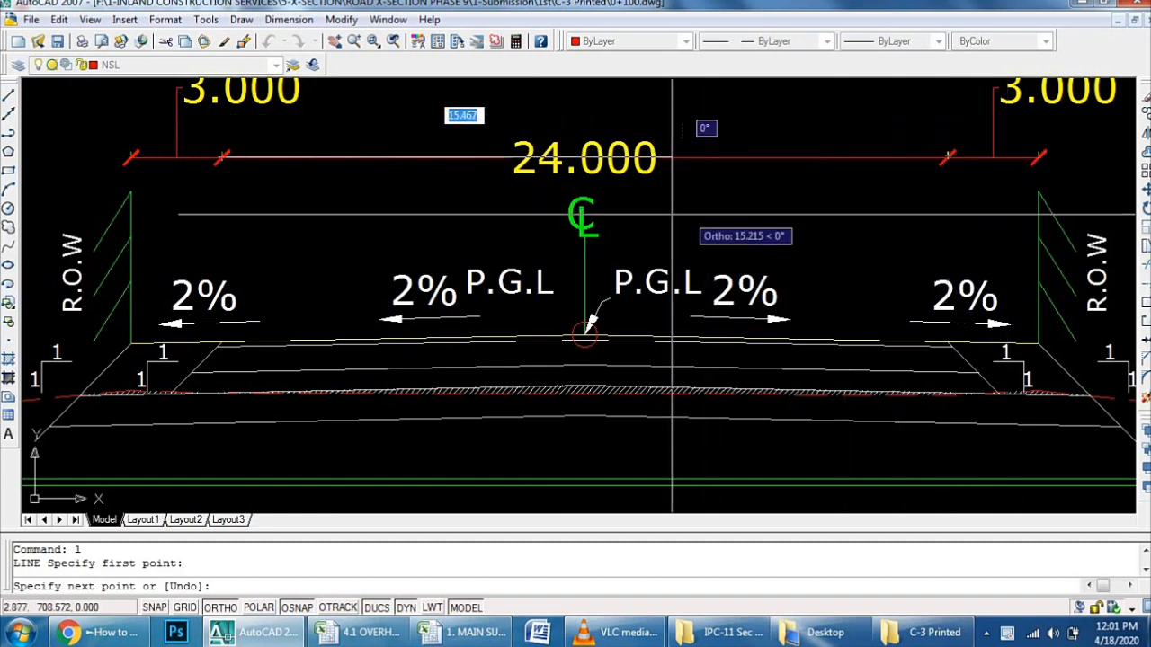
key(Return)
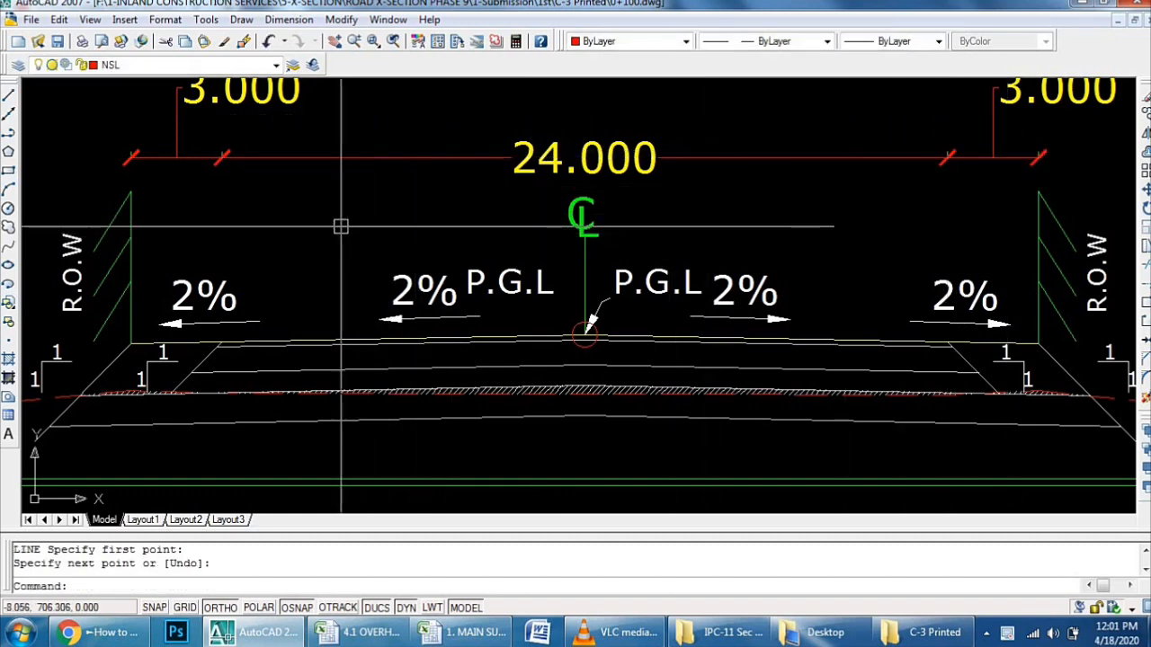
Step: Draw a horizontal line 12 ft long from the P.G.L point at the centreline toward the right-hand edge of the carriageway
scroll(340, 227, down, 2)
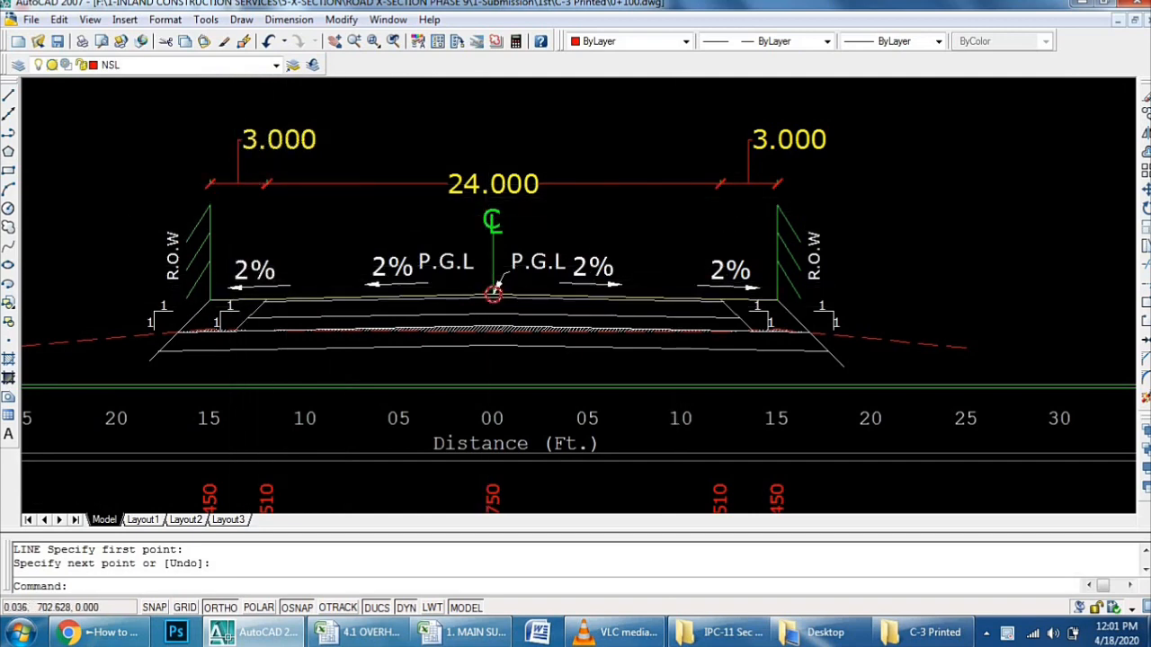
scroll(493, 292, up, 1)
scroll(492, 292, up, 2)
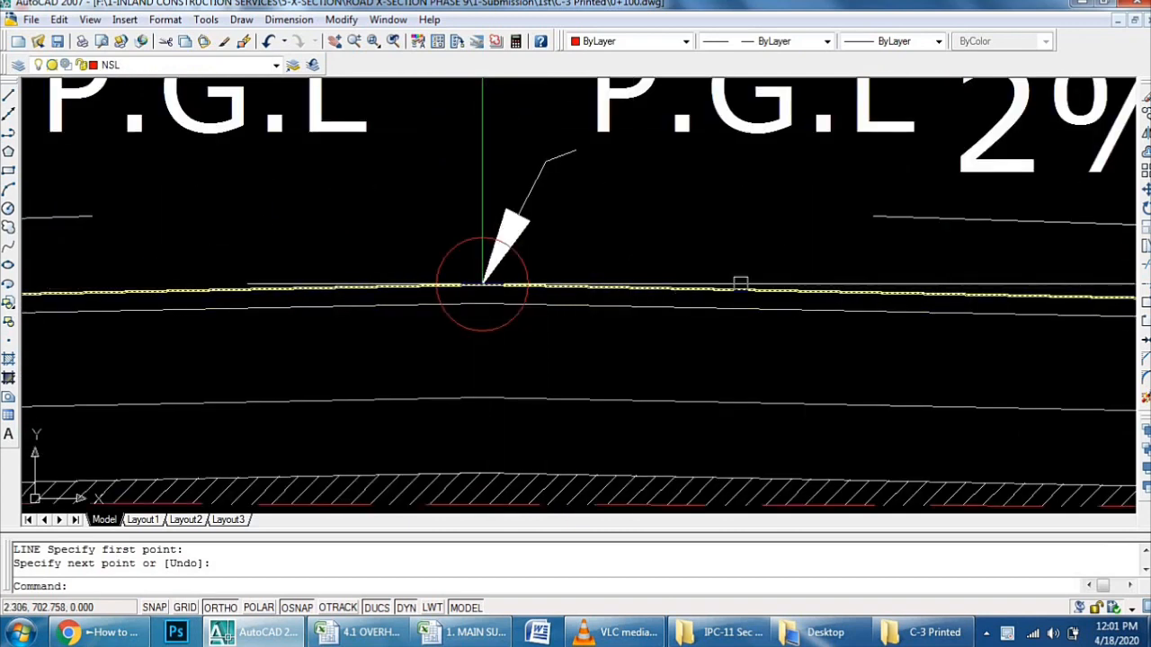
text(l)
key(Return)
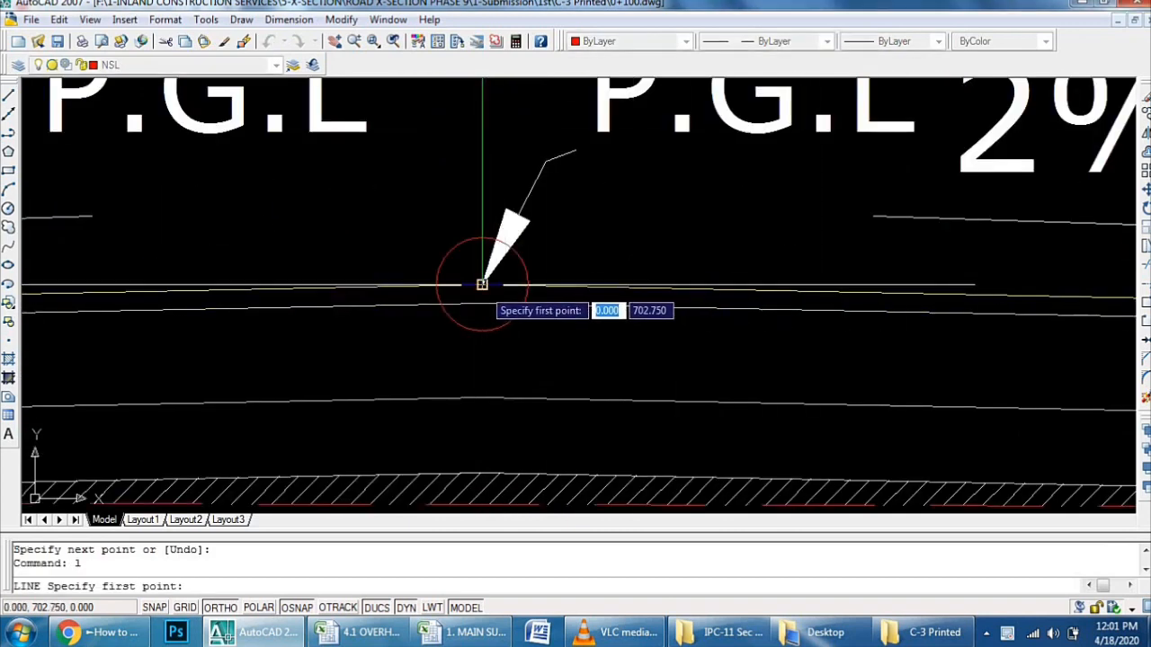
click(482, 285)
middle_drag(657, 322, 276, 318)
middle_drag(605, 317, 569, 319)
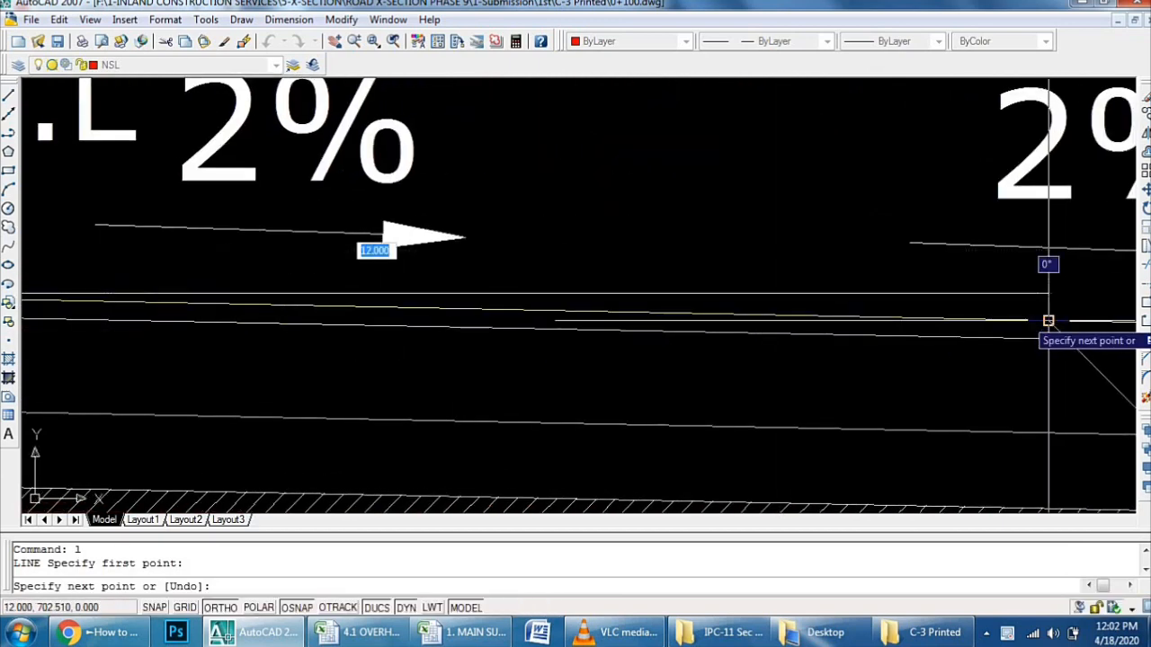
scroll(1049, 322, down, 8)
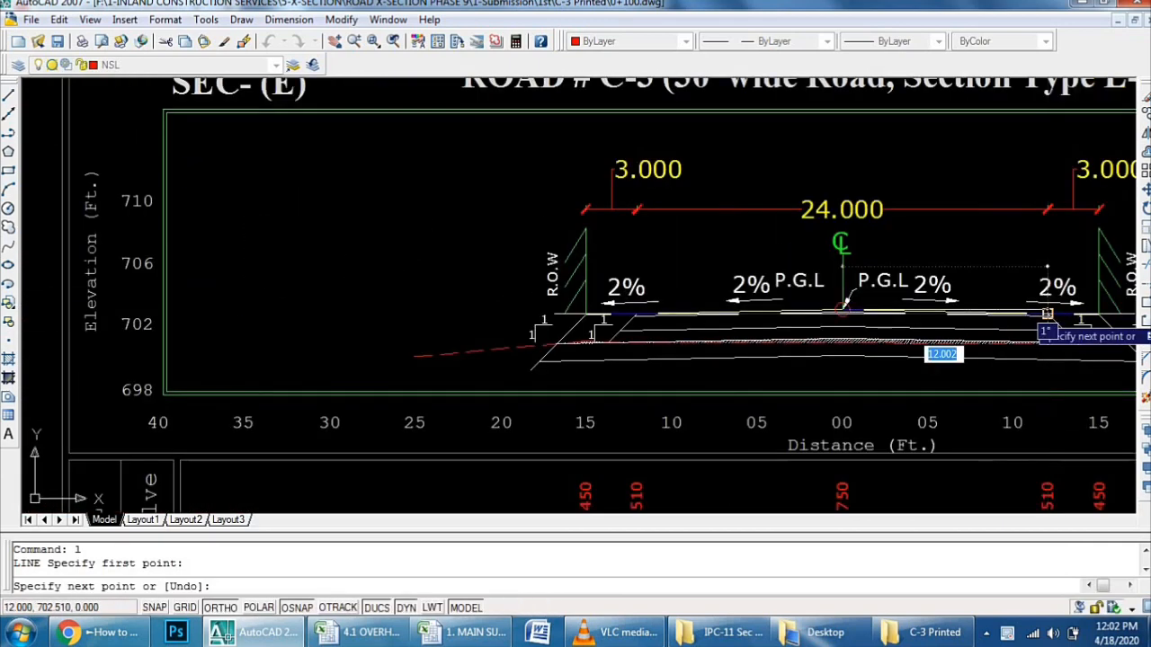
scroll(1047, 314, up, 2)
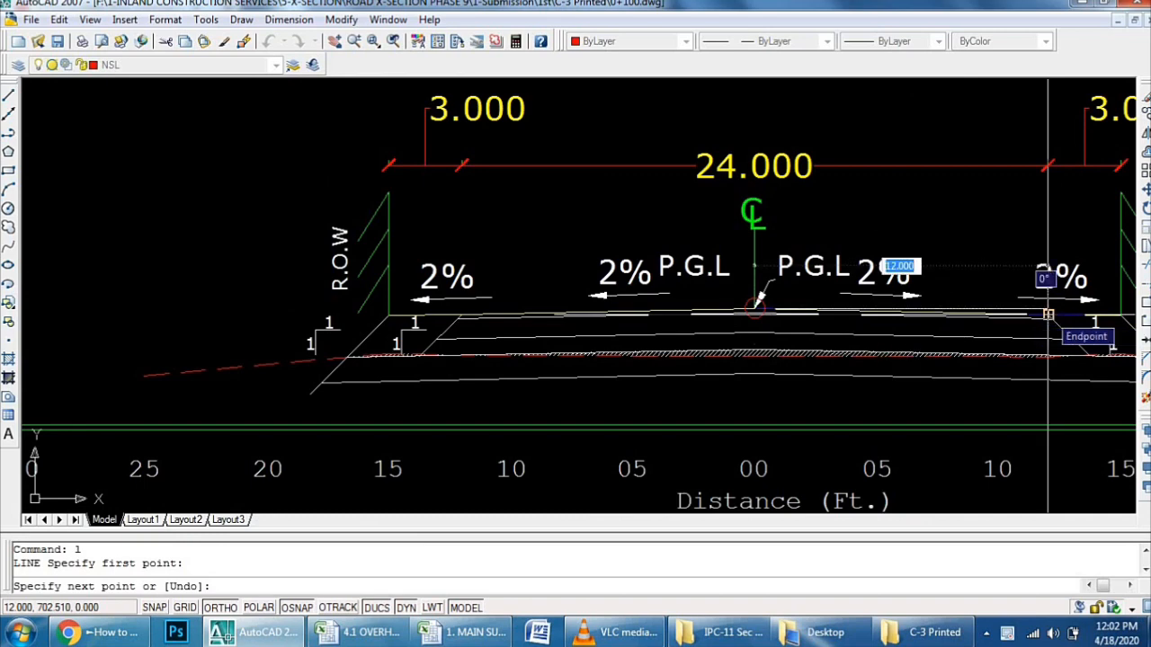
text(12)
key(Return)
scroll(1046, 313, up, 7)
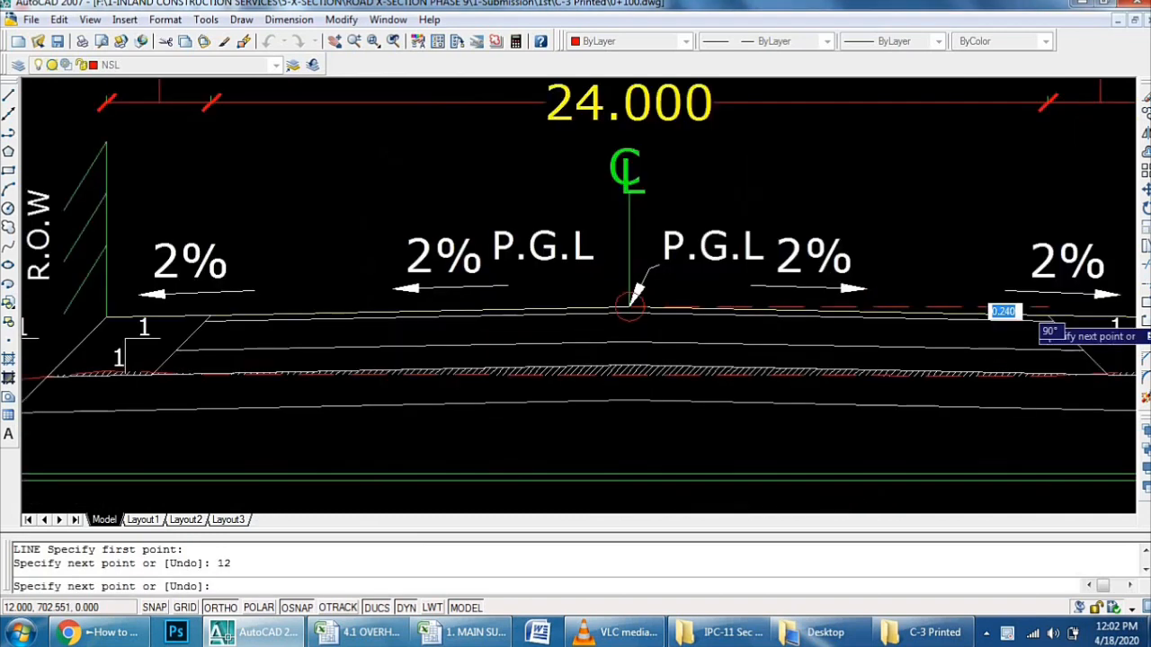
key(Return)
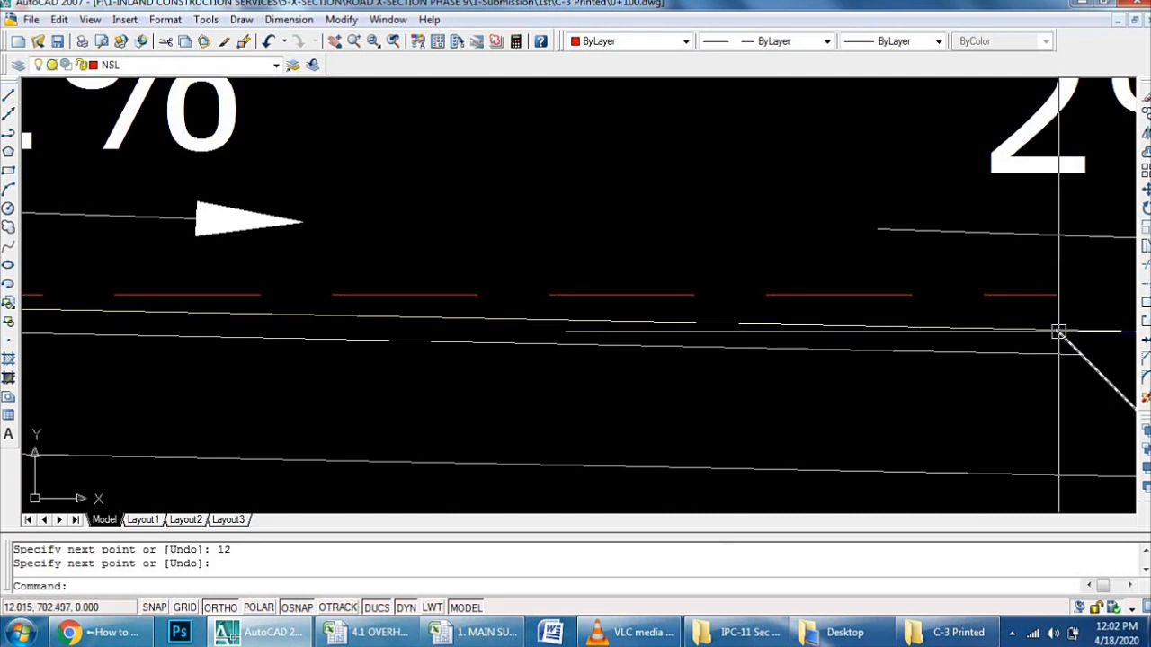
Step: Draw a vertical line from the outer end of the 12 ft line down to the road surface at the carriageway edge
text(l)
key(Return)
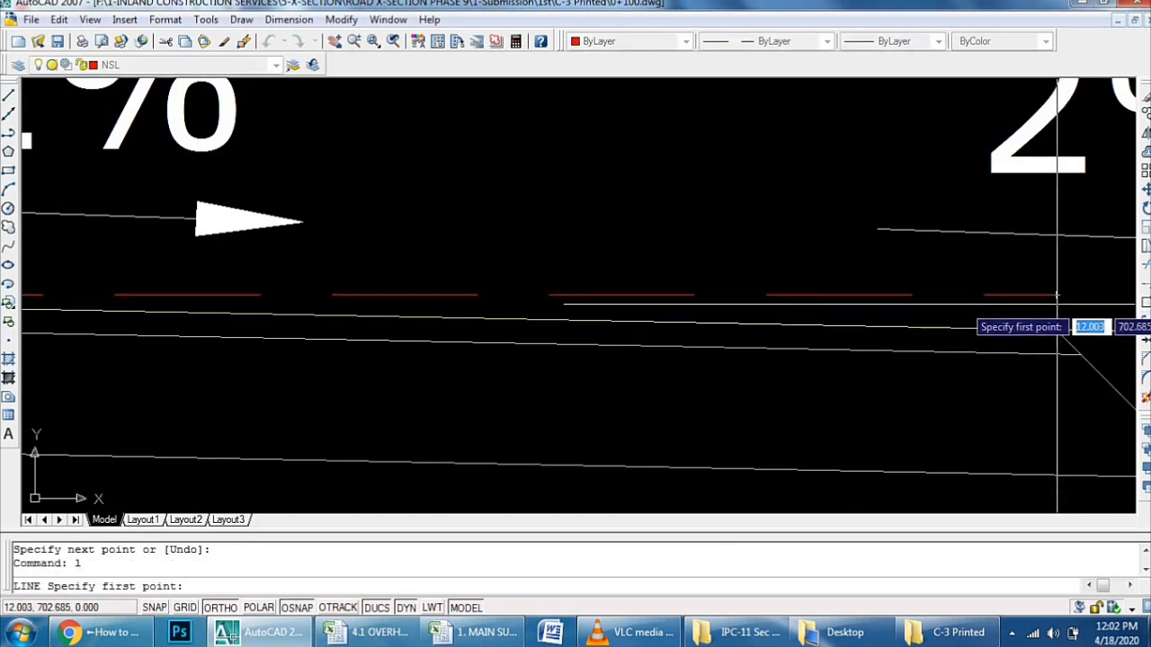
click(1056, 295)
click(1056, 329)
key(Return)
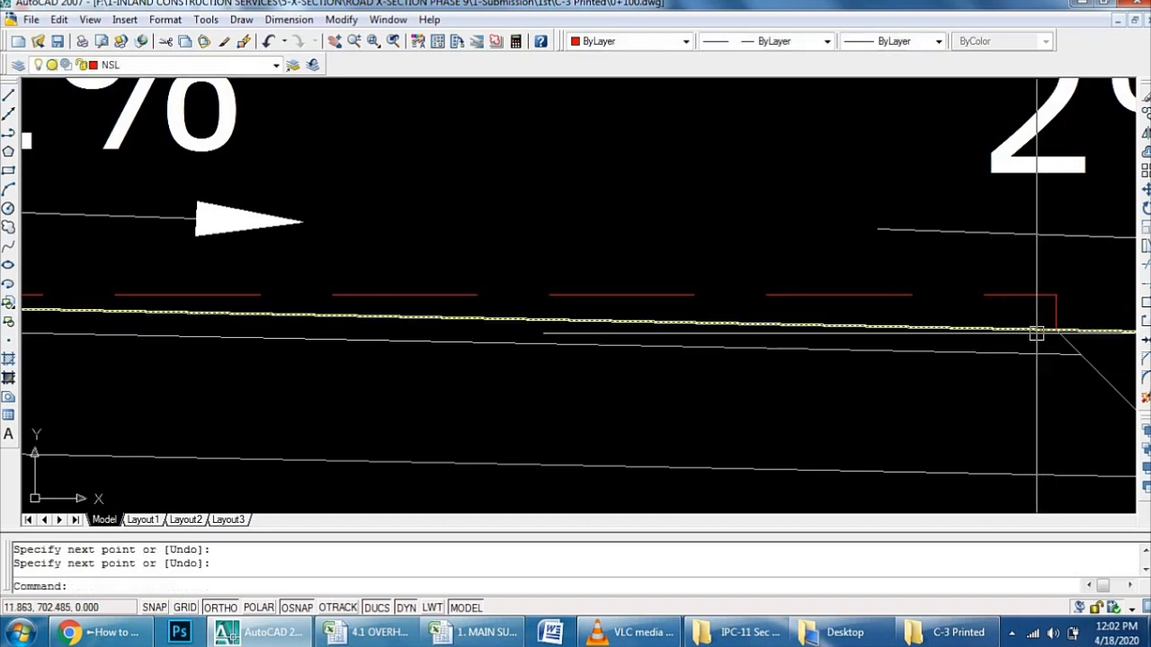
Step: Add a linear dimension to the vertical line at the right-hand carriageway edge
text(dli)
key(Return)
key(Return)
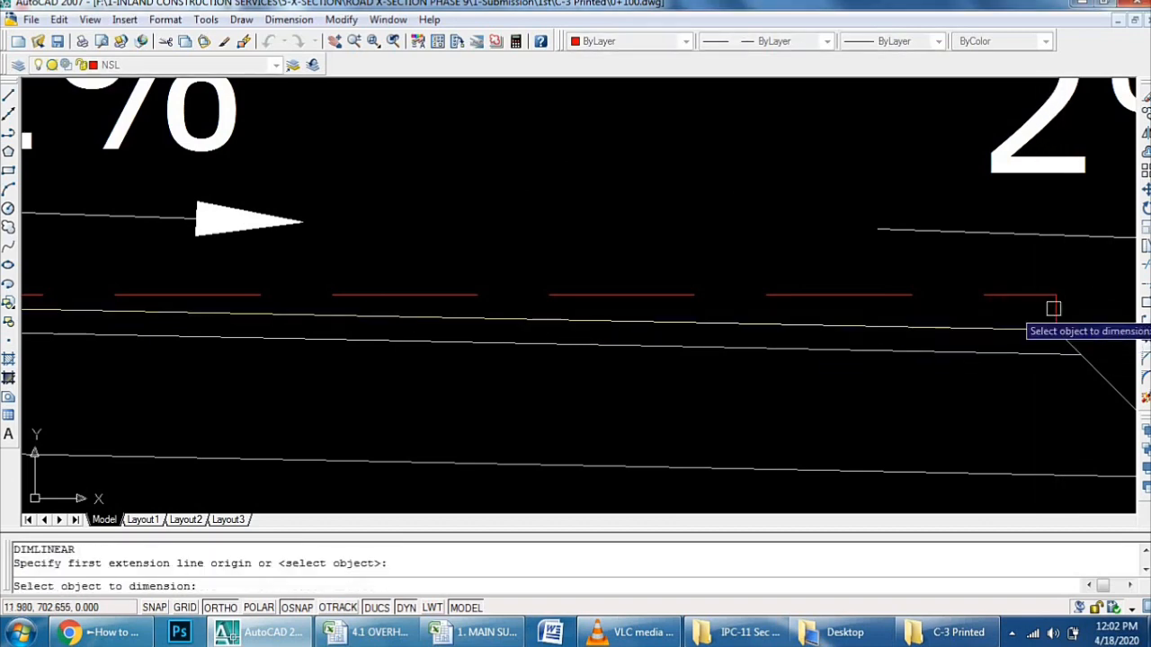
click(1054, 309)
mouse_move(995, 308)
middle_down()
mouse_move(969, 309)
mouse_move(988, 306)
middle_up()
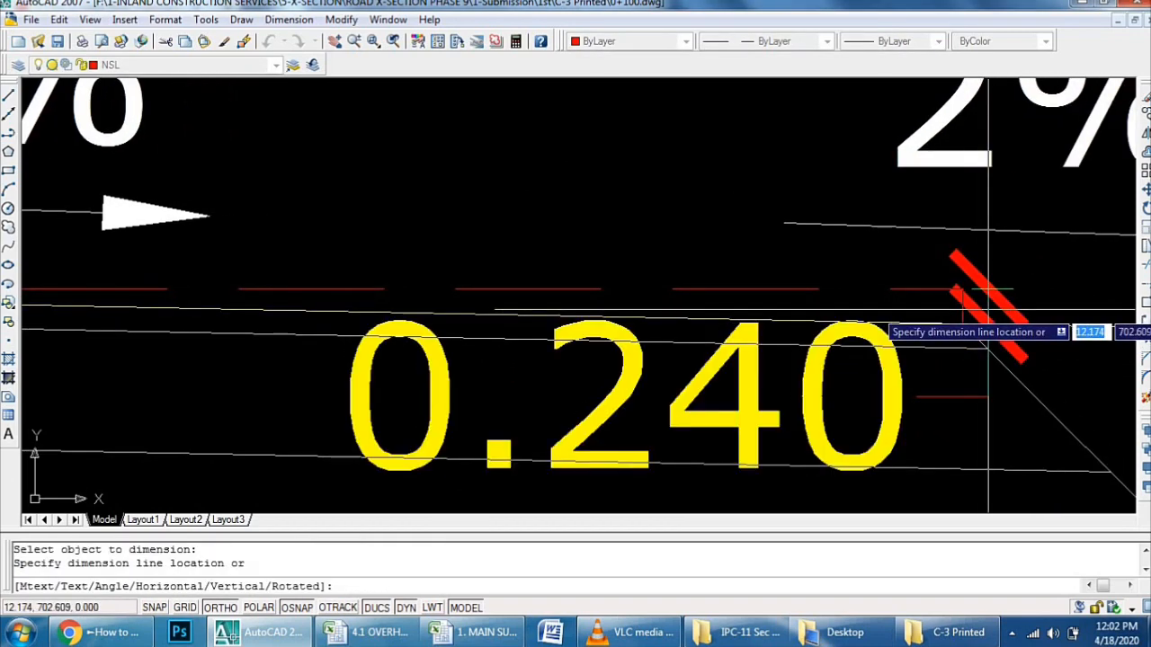
right_click(987, 310)
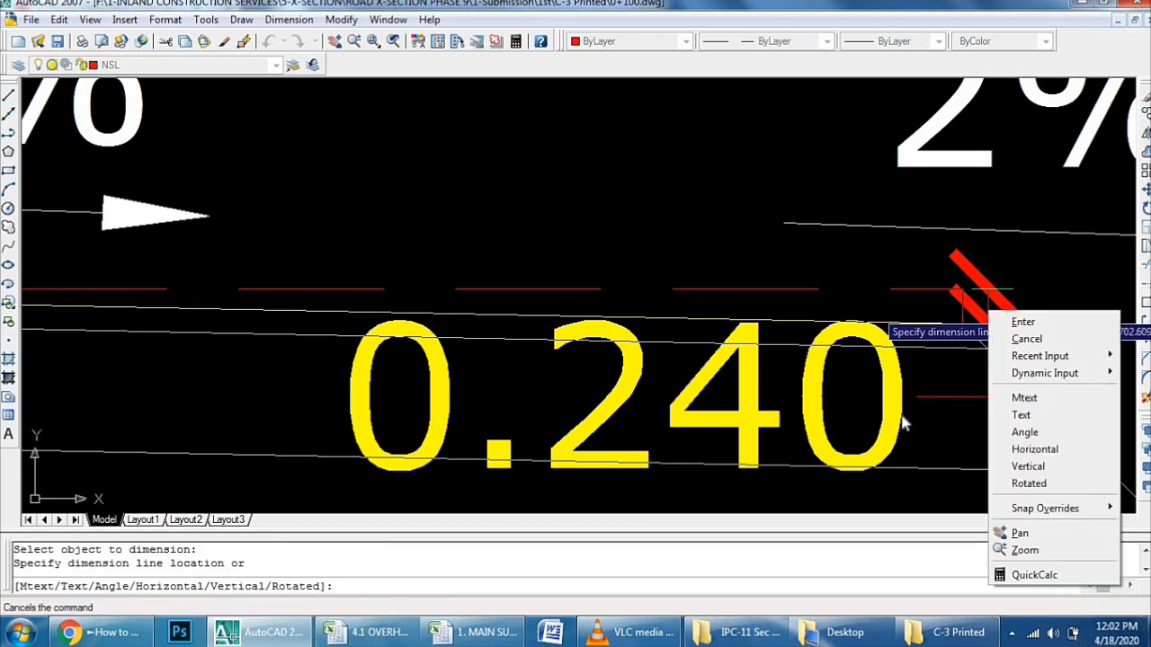
click(901, 414)
Step: Erase the linear dimension just placed on the vertical line at the carriageway edge
click(814, 405)
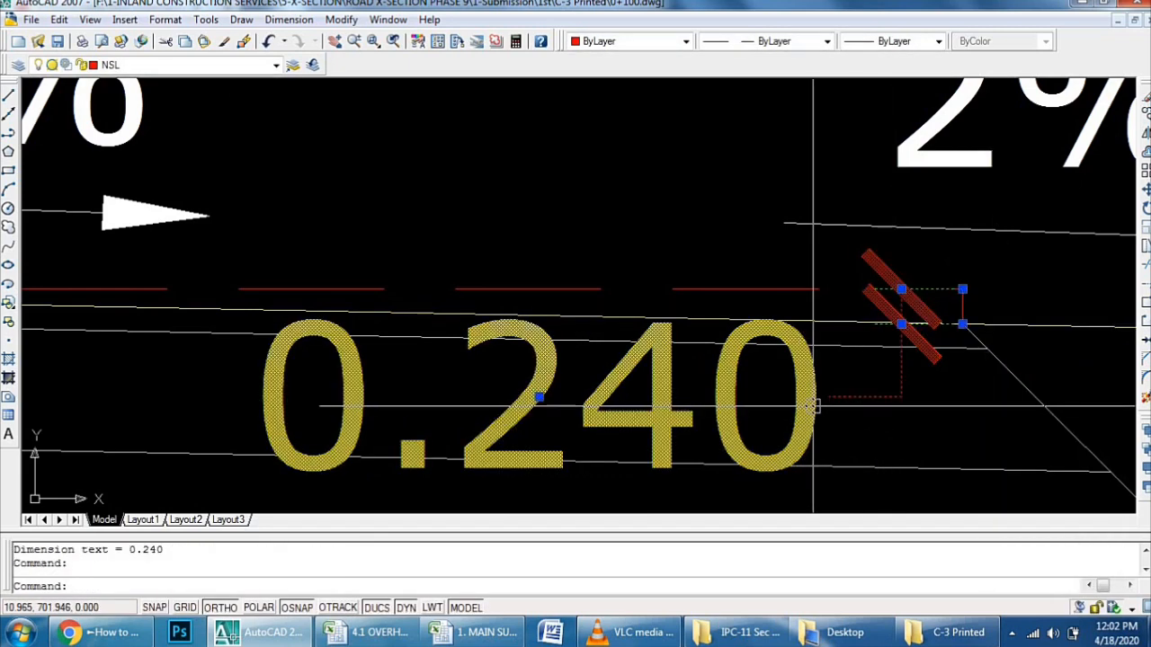
key(Delete)
scroll(813, 406, down, 4)
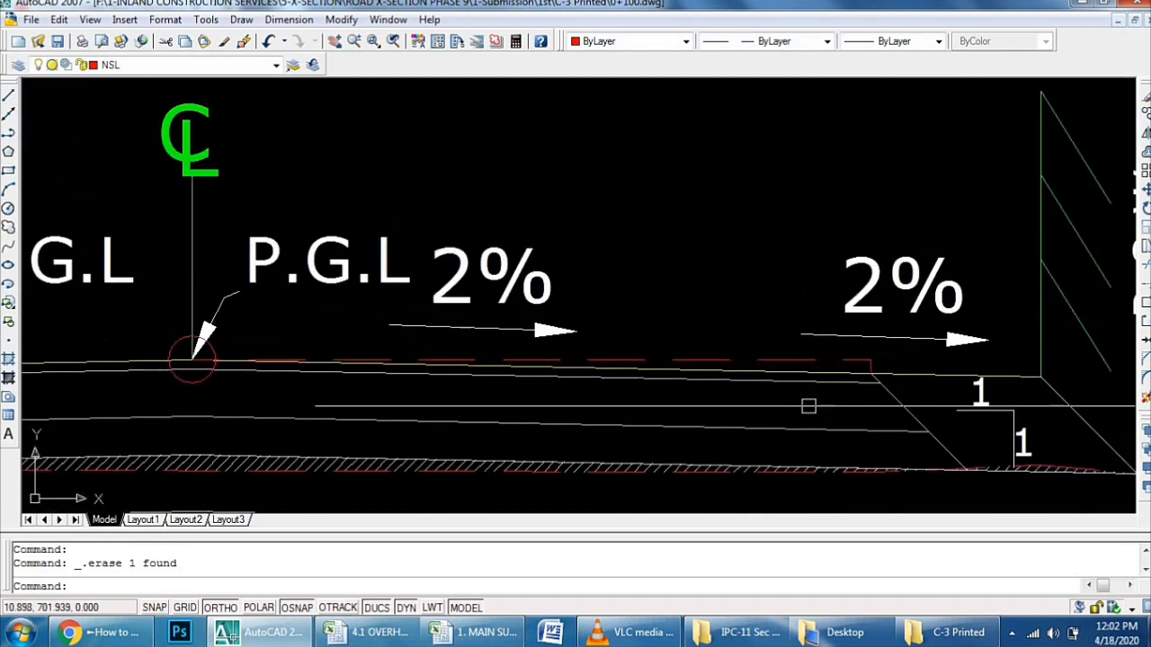
scroll(486, 391, up, 3)
middle_drag(418, 367, 583, 369)
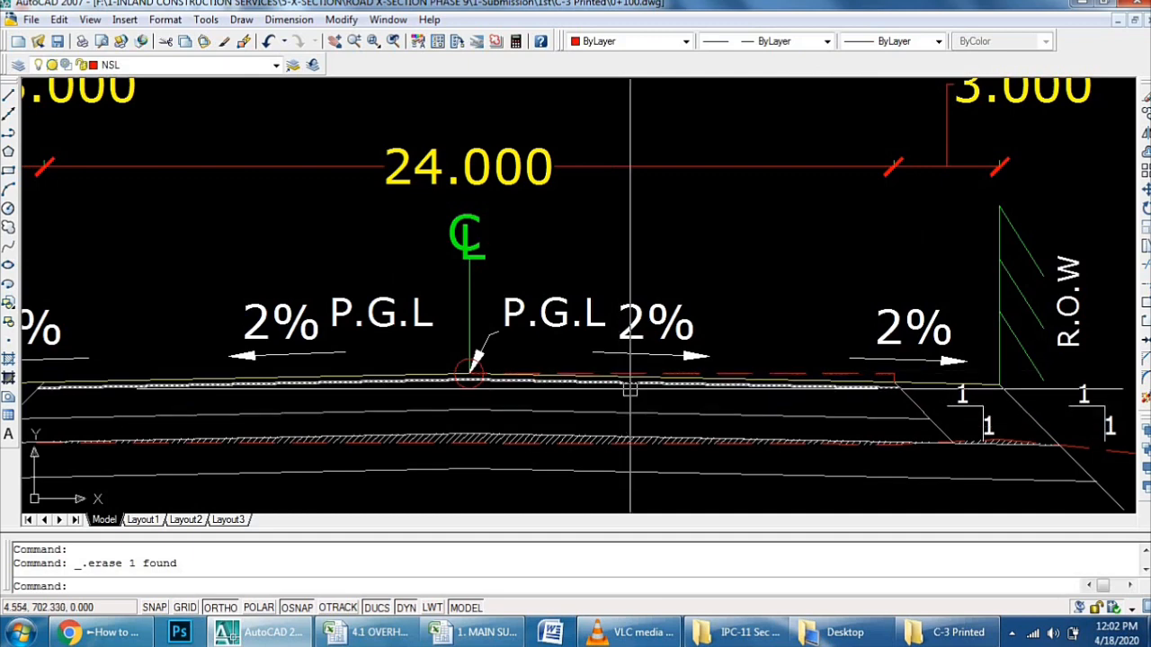
Step: Use Calculator to work out the level drop from the centreline to the carriageway edge at the 2% cross slope
key(super)
text(ac)
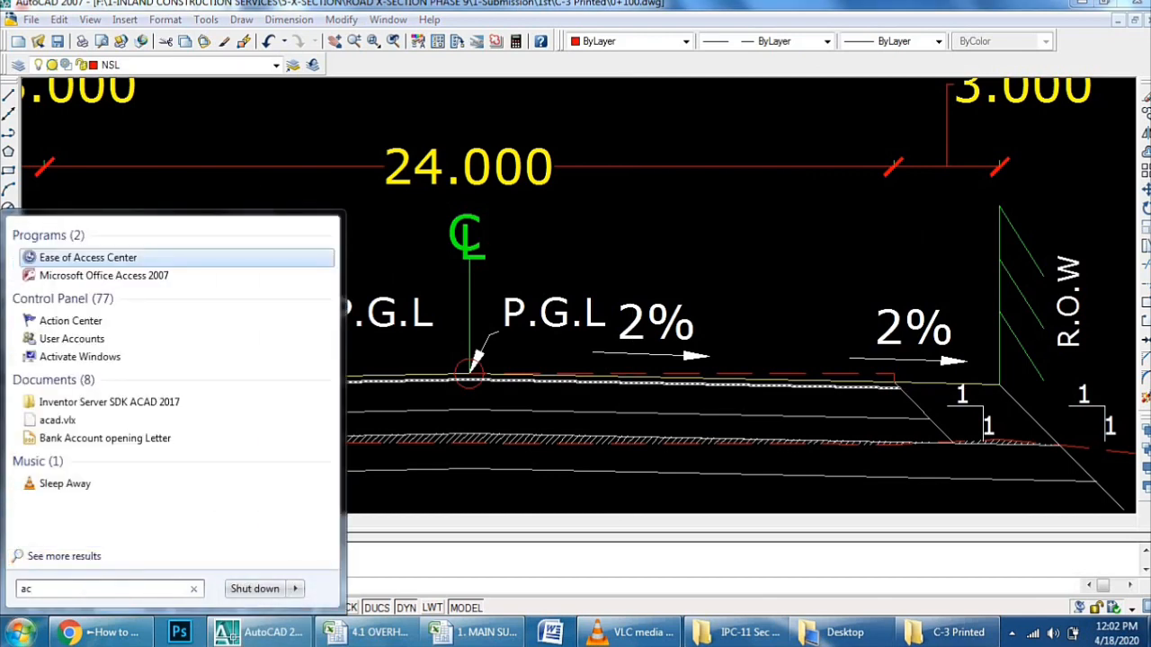
text(al)
key(BackSpace)
key(BackSpace)
key(BackSpace)
key(BackSpace)
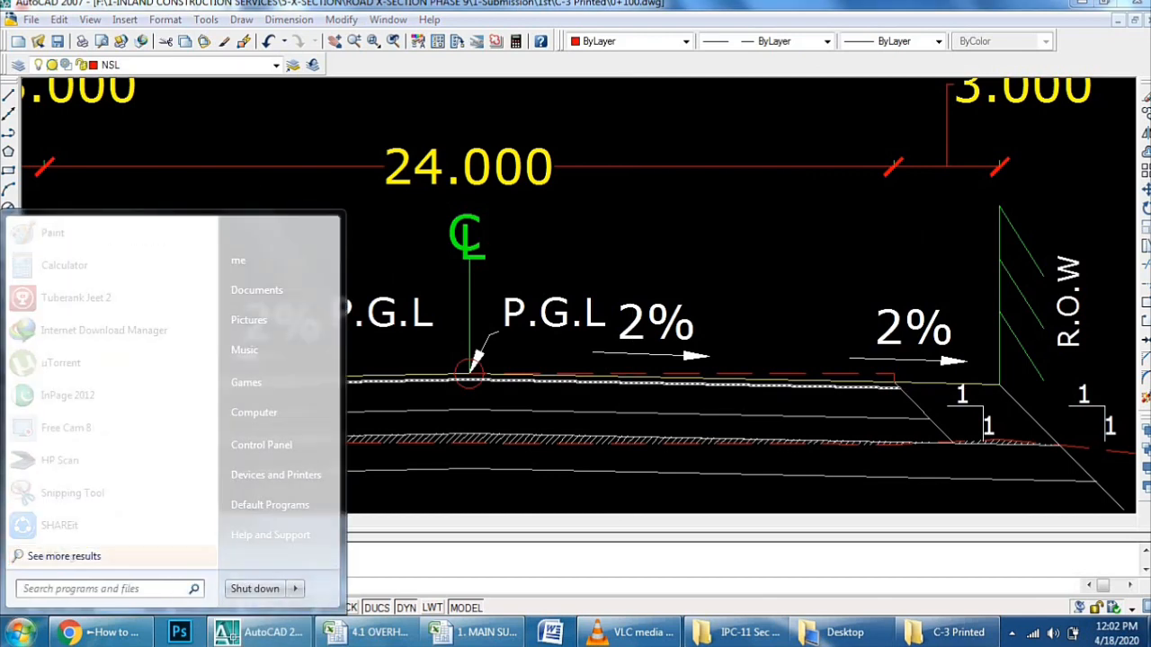
text(calc)
key(Return)
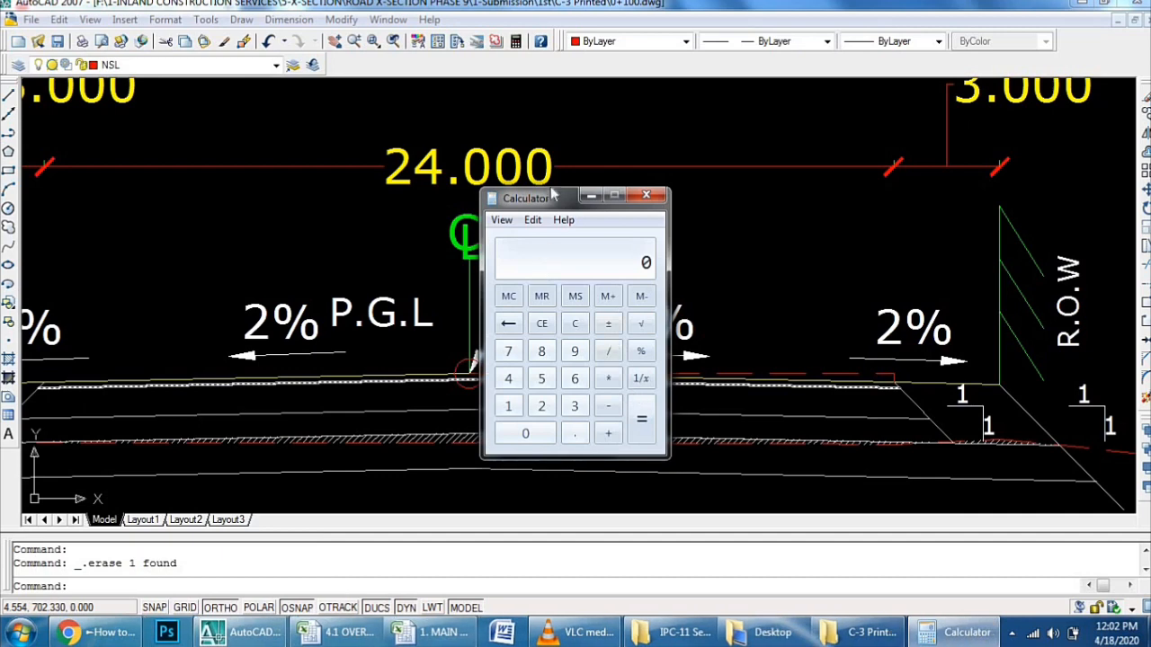
drag(757, 165, 796, 134)
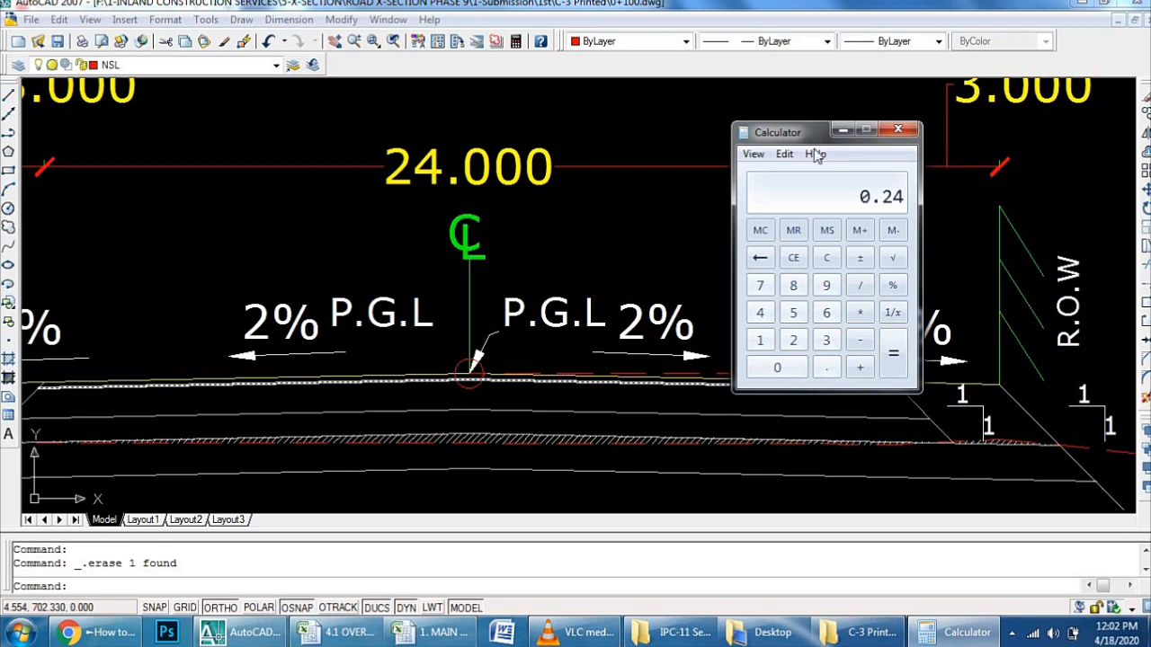
click(842, 130)
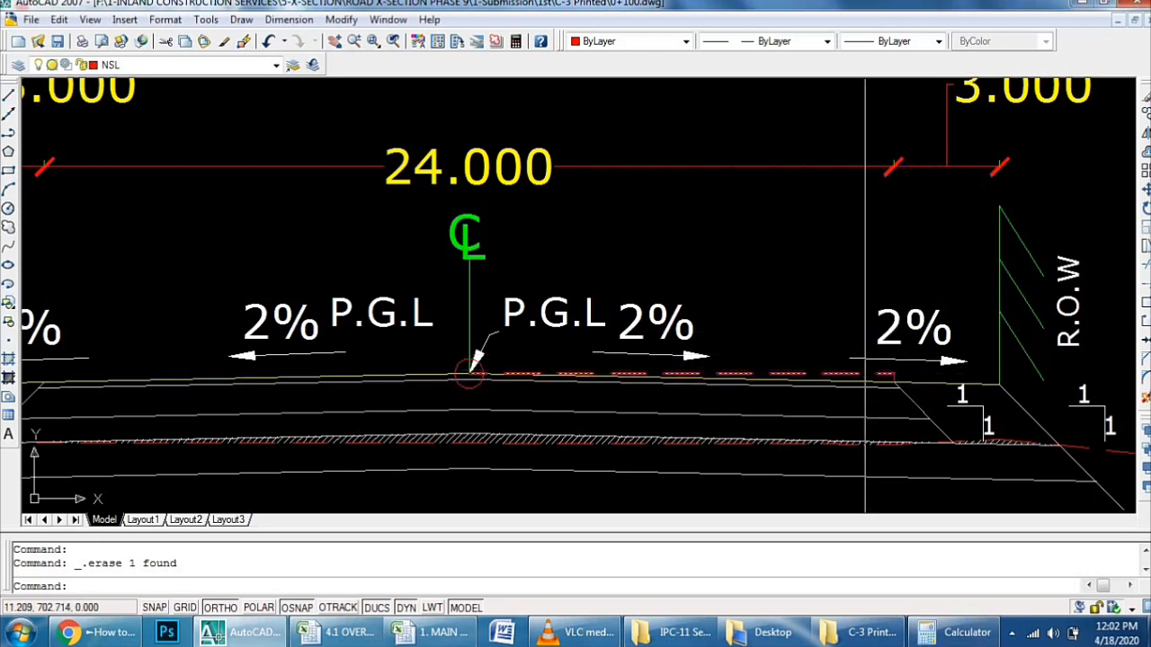
Step: Add a vertical linear dimension between the end of the horizontal reference line and the road surface at the carriageway edge
scroll(887, 381, up, 6)
scroll(906, 359, up, 2)
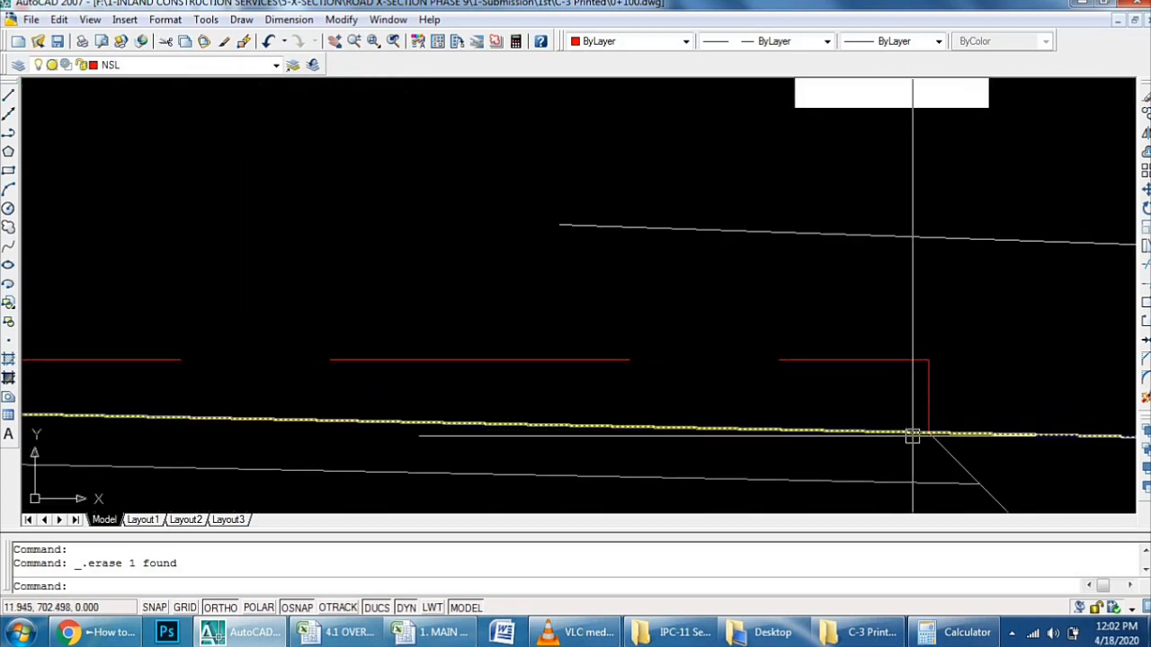
text(d)
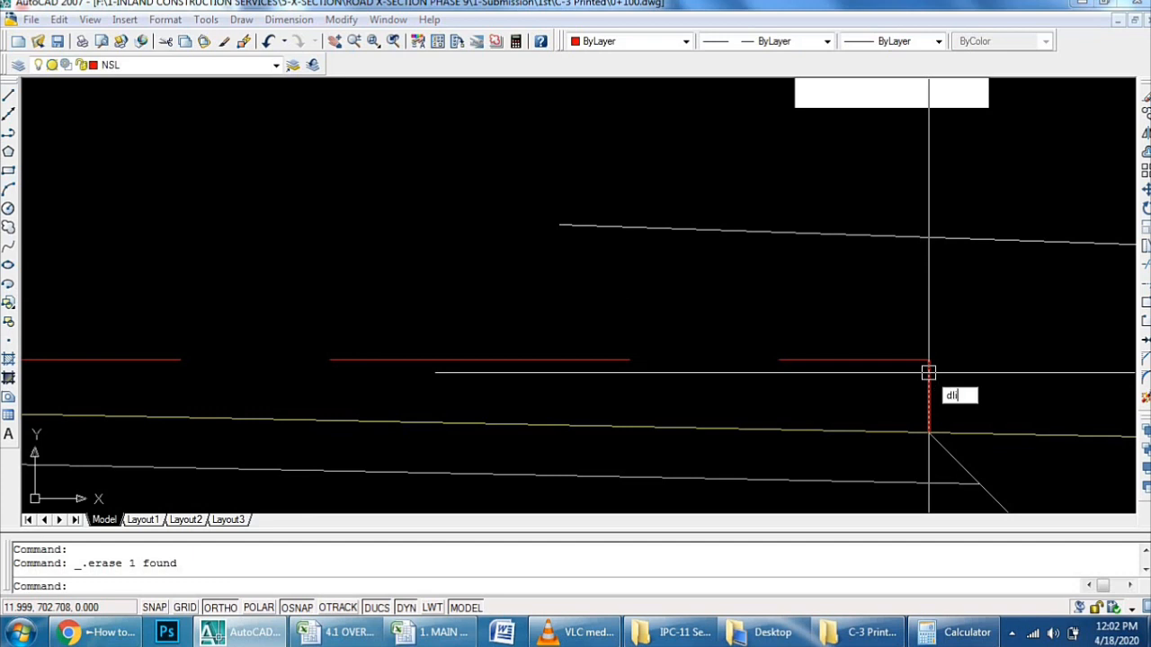
text(li)
key(Return)
click(929, 360)
click(928, 432)
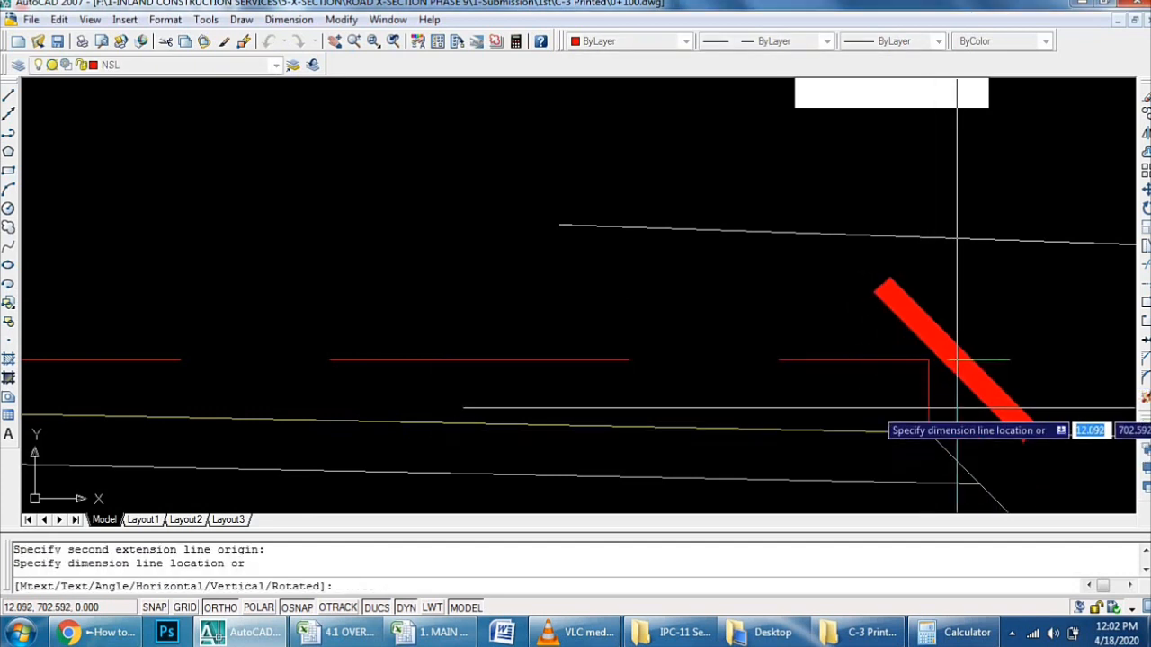
scroll(958, 359, down, 3)
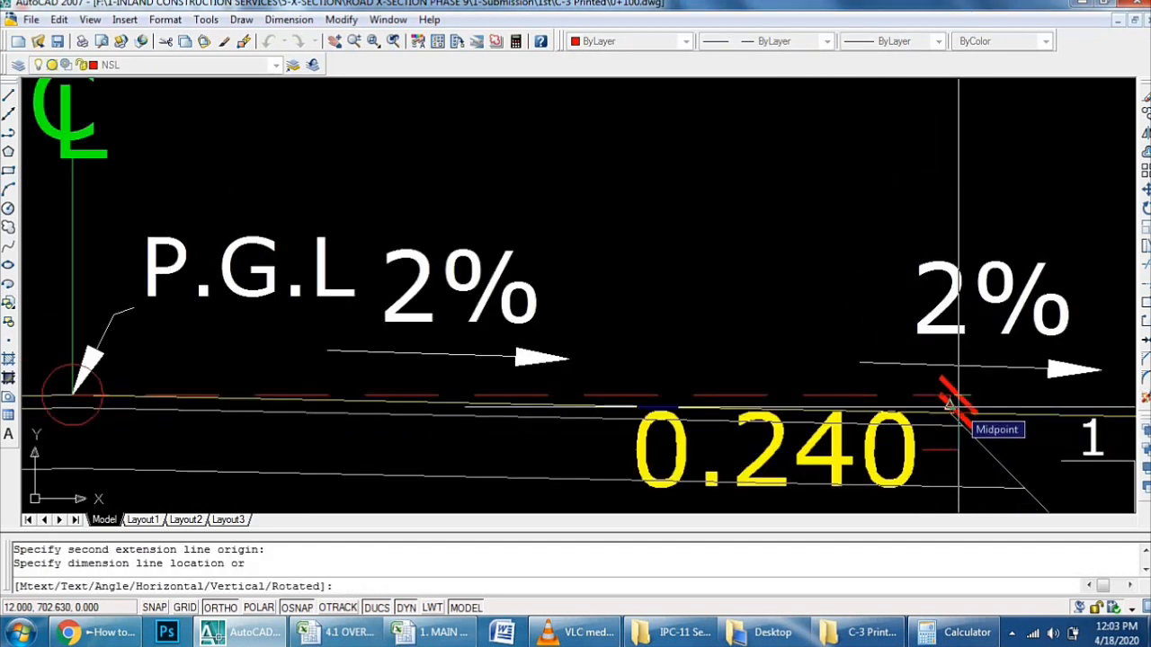
click(953, 406)
Step: Erase the vertical drop dimension from the carriageway edge again
click(875, 412)
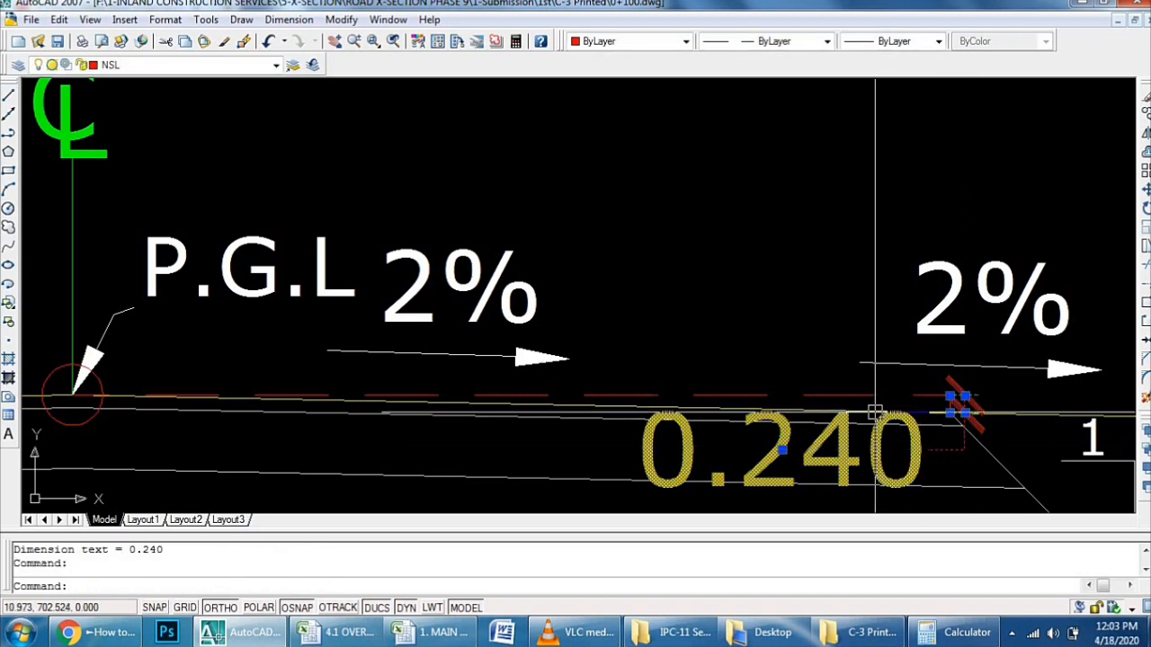
key(Delete)
scroll(875, 412, down, 2)
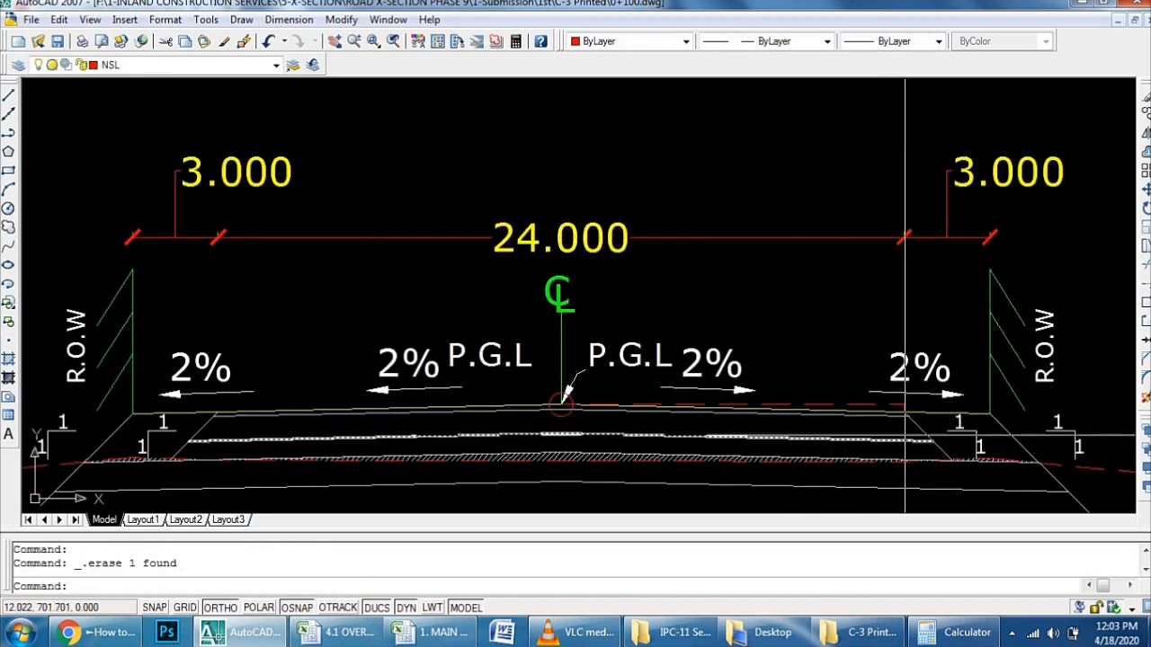
Step: Erase the horizontal reference line from the P.G.L point and the vertical line at its outer end
scroll(905, 407, up, 6)
click(944, 382)
click(907, 386)
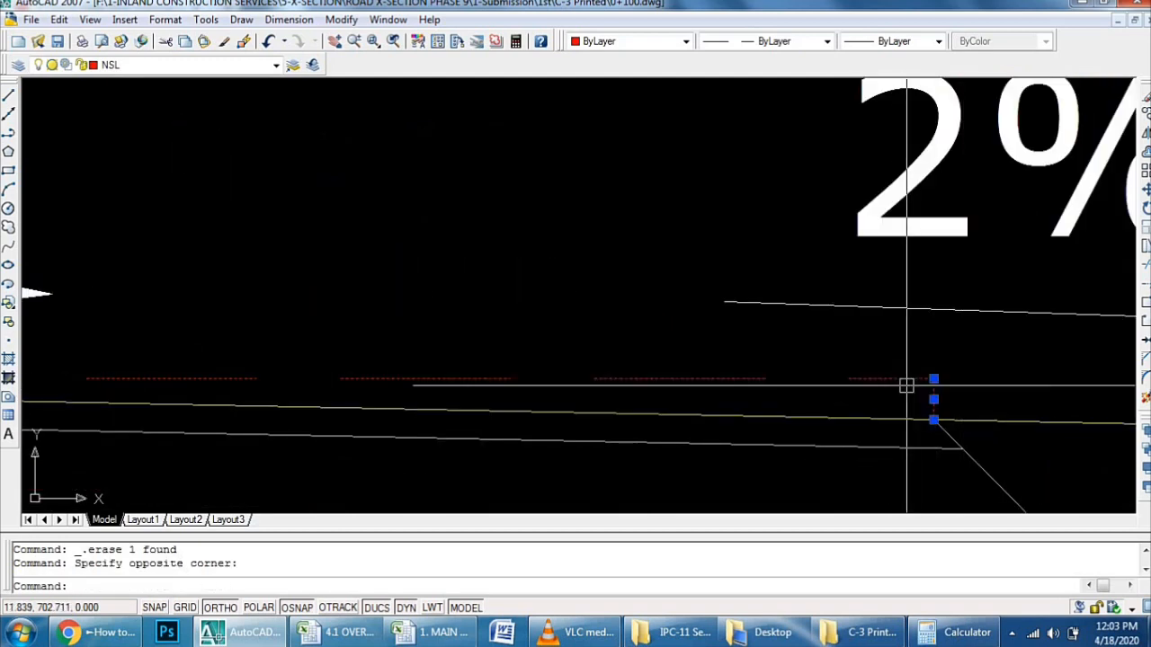
key(Delete)
scroll(907, 386, down, 5)
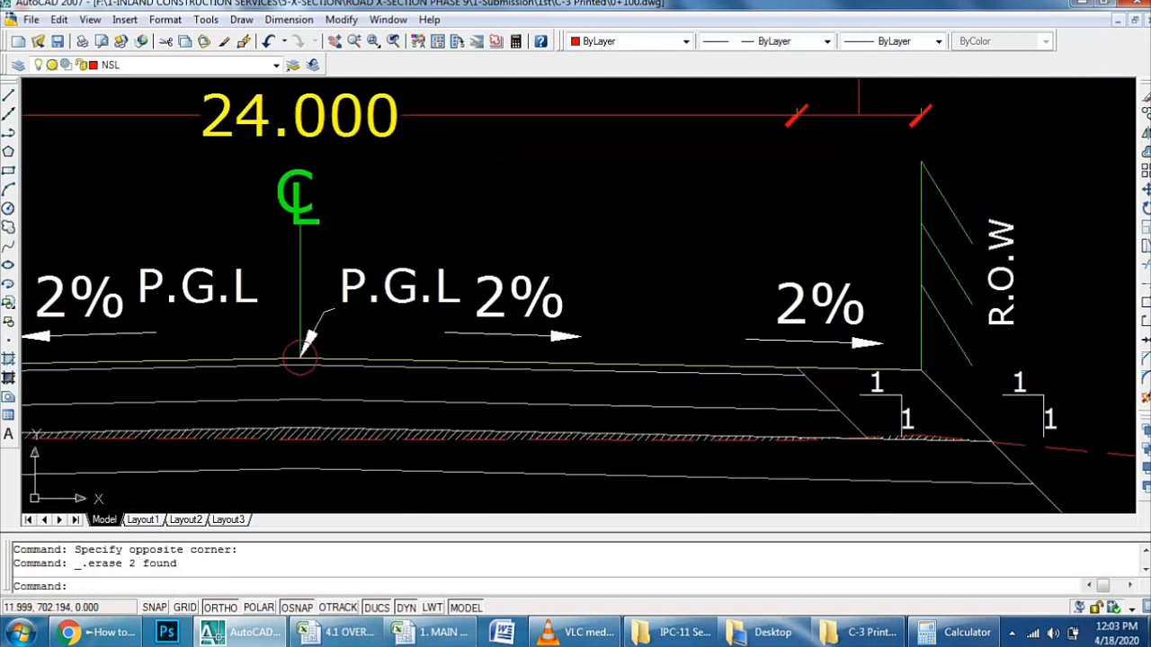
Step: Erase the inner 1:1 slope symbol, with its two lines and two numbers, below the right-hand shoulder
scroll(877, 379, up, 4)
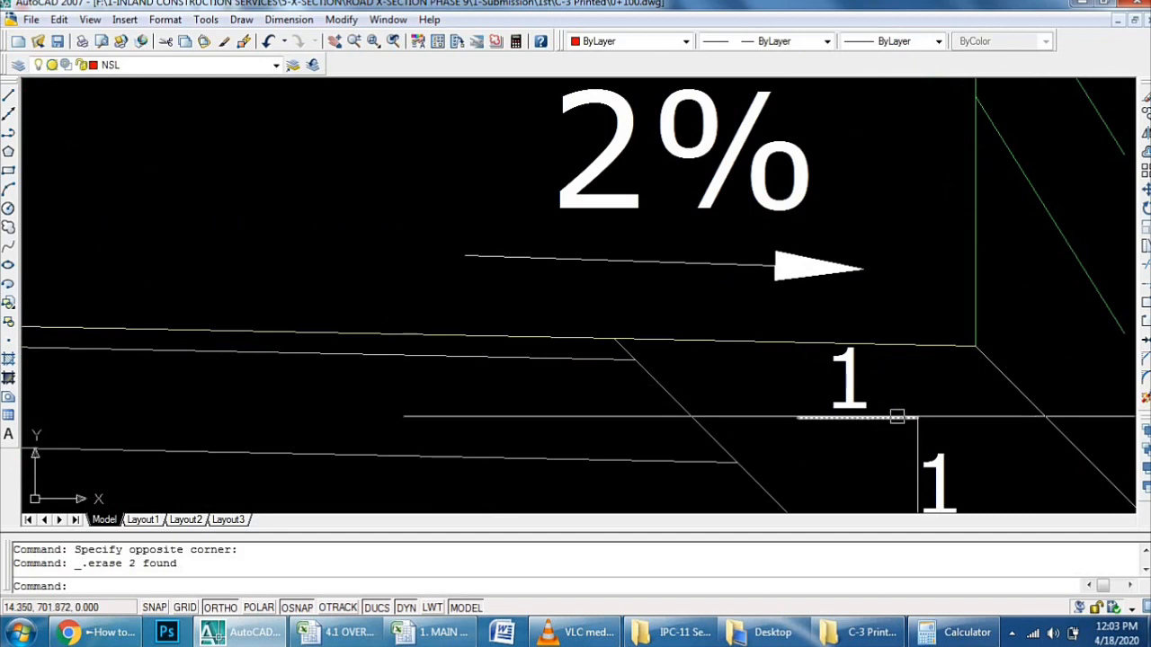
click(956, 397)
click(813, 499)
key(Delete)
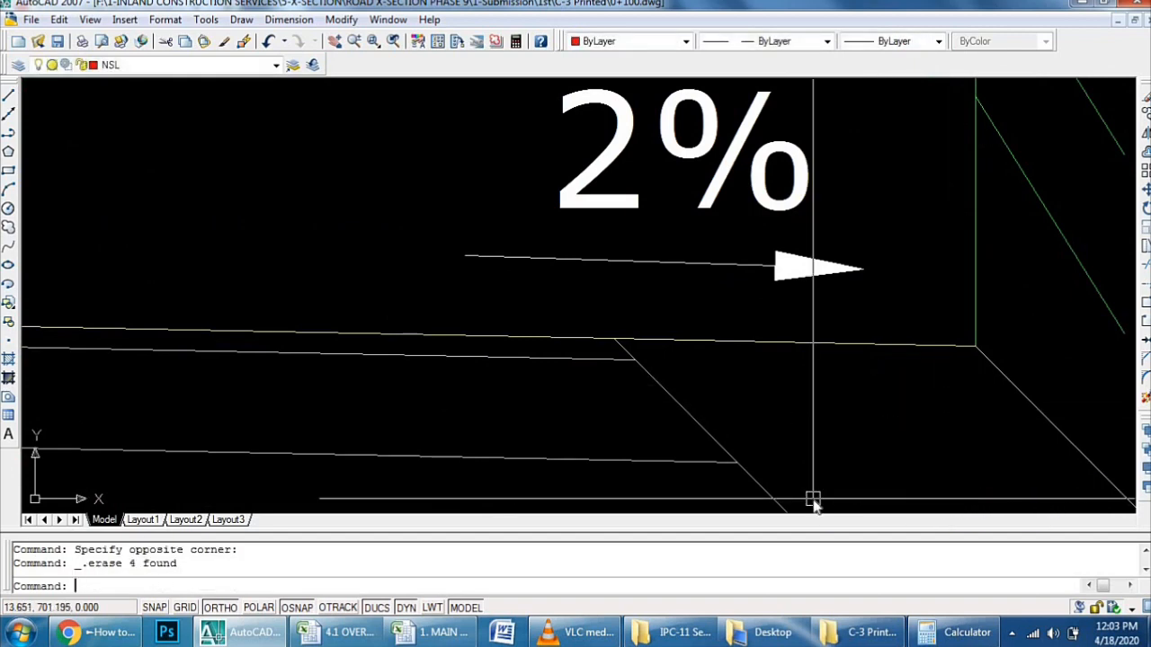
Step: Draw a vertical line on the NSL layer from the right-hand shoulder surface down past the pavement layers
text(l)
key(Return)
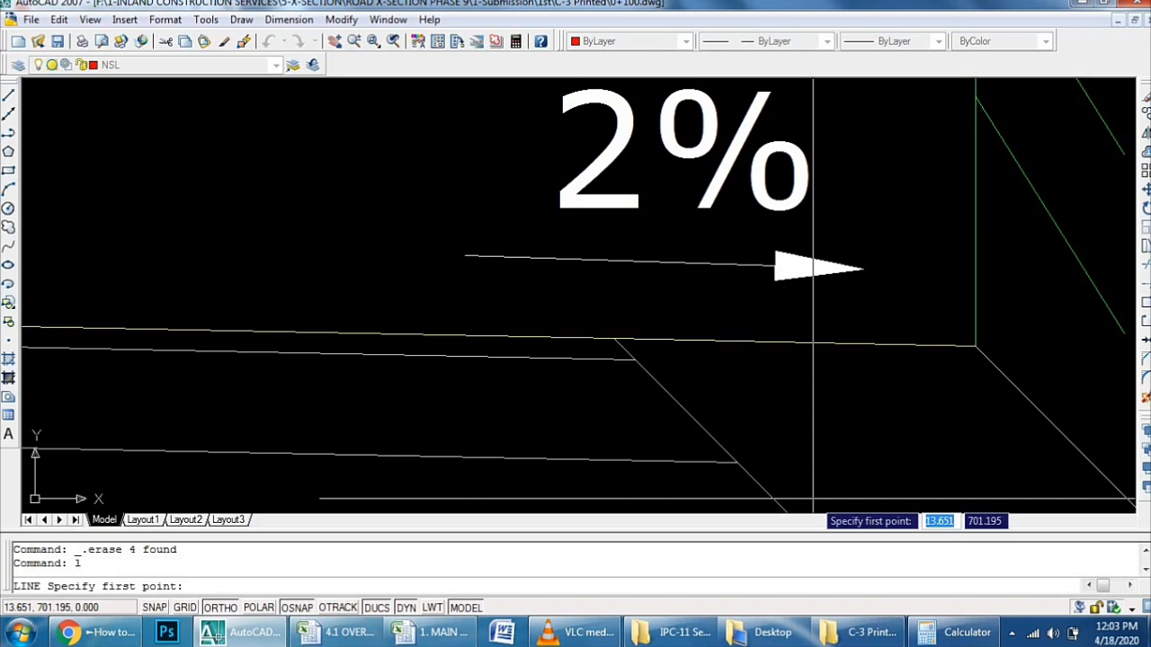
click(747, 338)
middle_drag(744, 466, 732, 231)
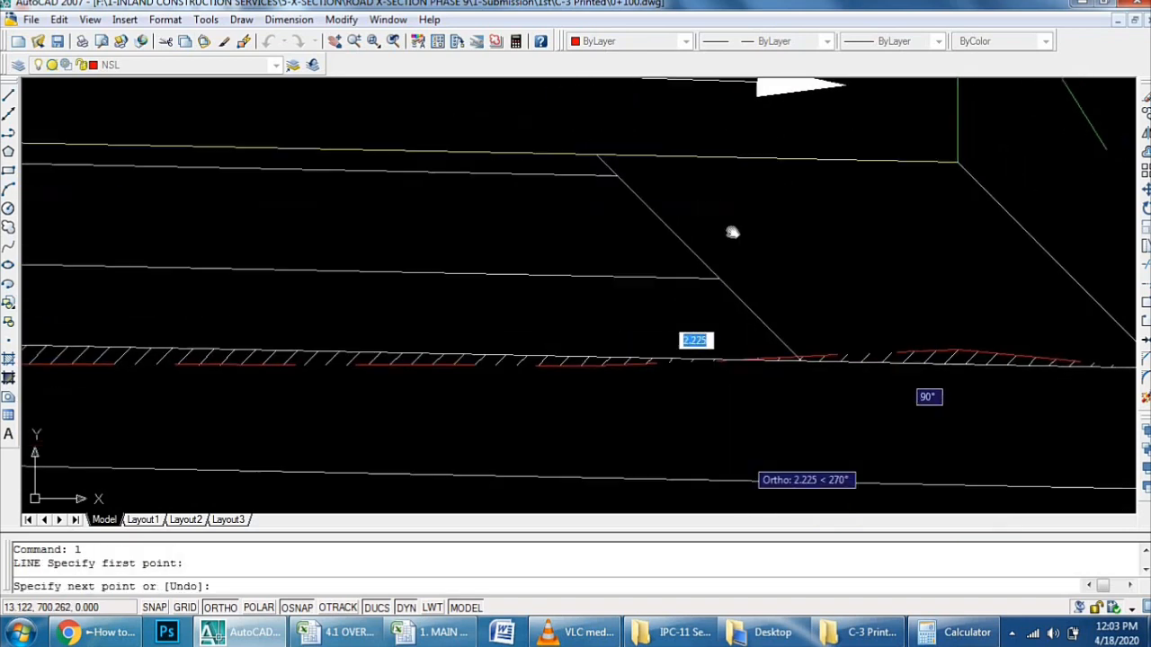
click(739, 400)
key(Return)
middle_drag(798, 301, 760, 436)
scroll(764, 363, down, 2)
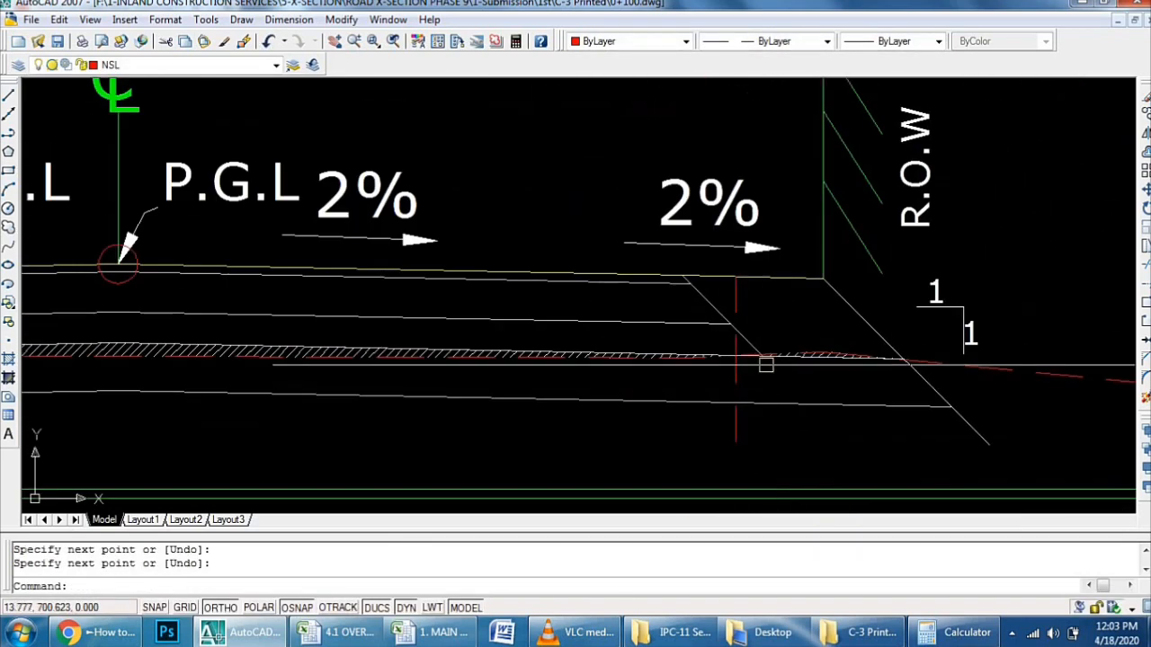
Step: Make Drain the current layer and erase the red vertical line under the right-hand shoulder
click(205, 68)
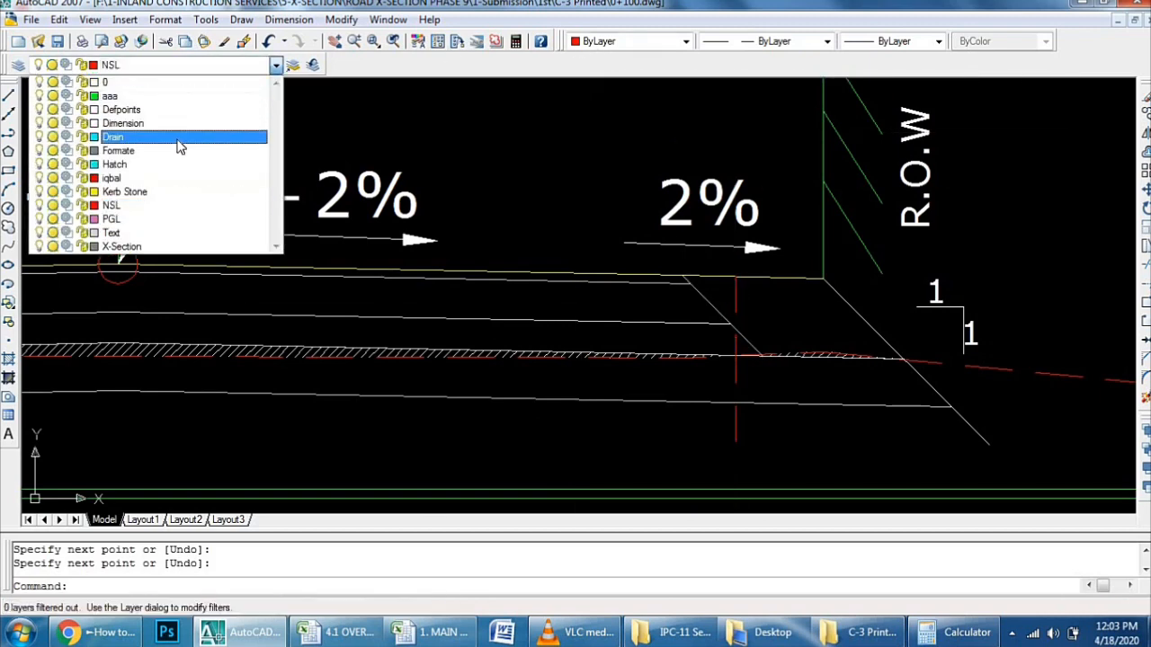
click(170, 137)
click(737, 435)
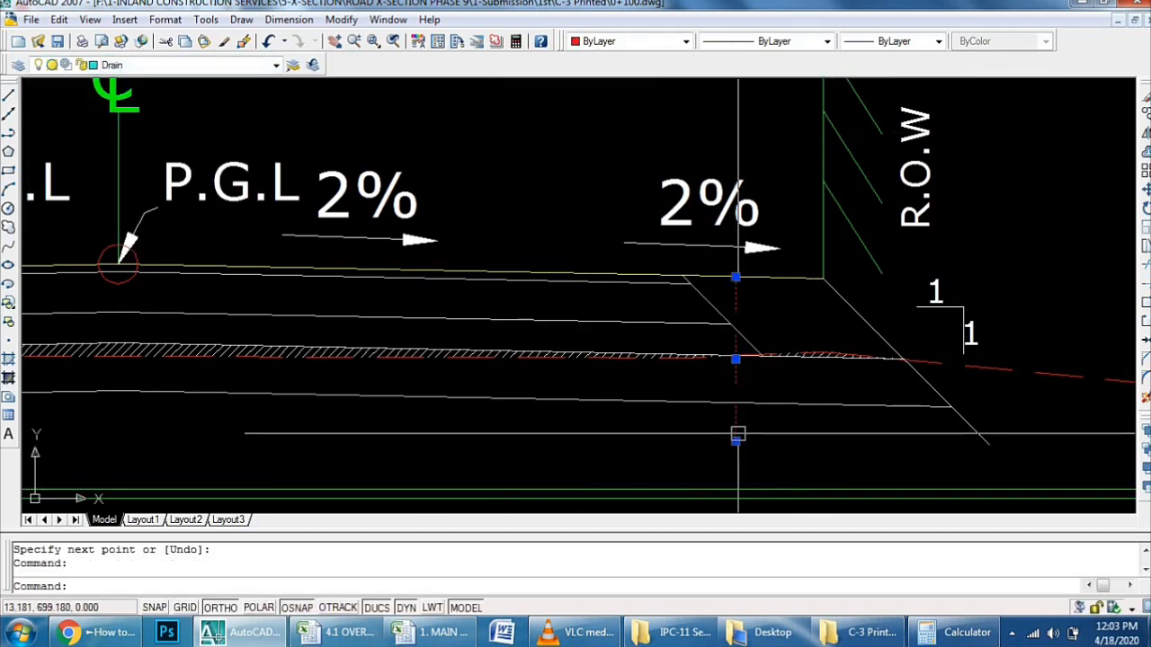
key(e)
key(Return)
Step: Draw a vertical line on the Drain layer from the right-hand shoulder surface down below the lowest pavement layer
key(l)
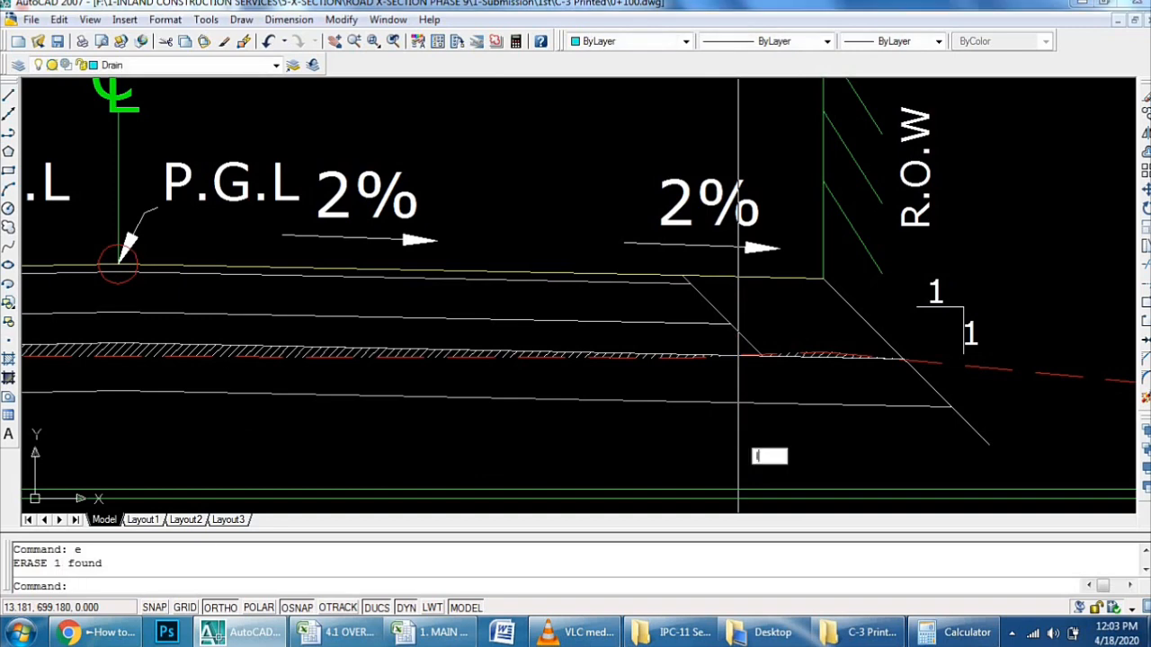
key(Return)
click(737, 325)
click(743, 463)
key(Return)
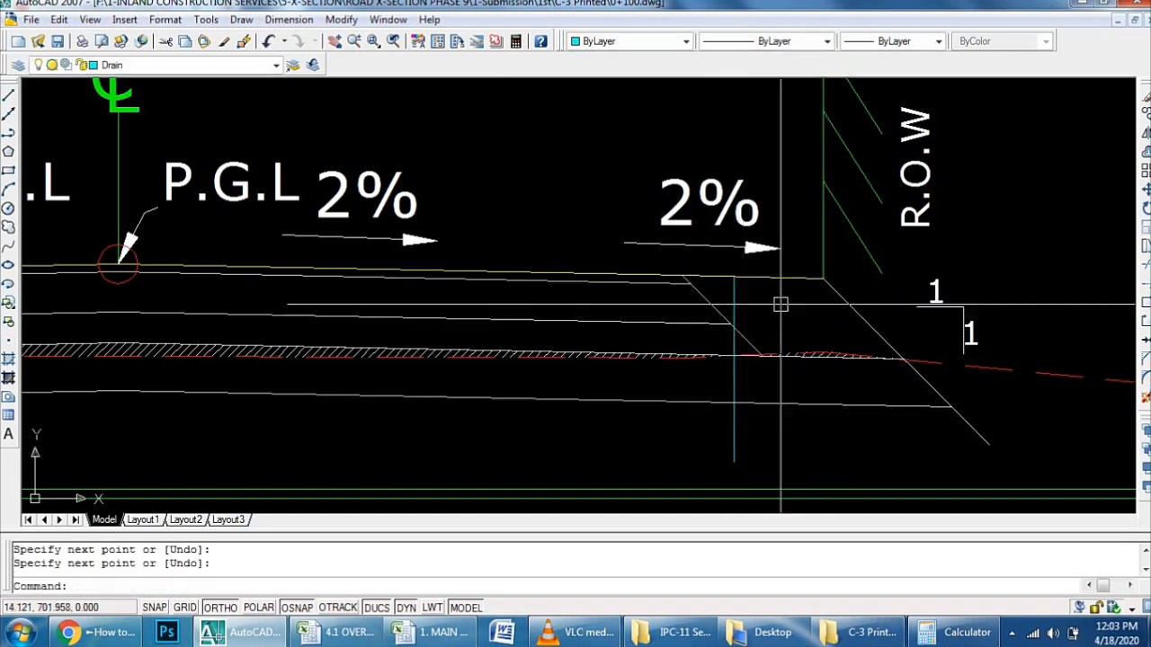
Step: Draw a second vertical line about 3.8 ft long from the shoulder surface, about 1.3 ft outward from the first drain line
key(Return)
click(795, 282)
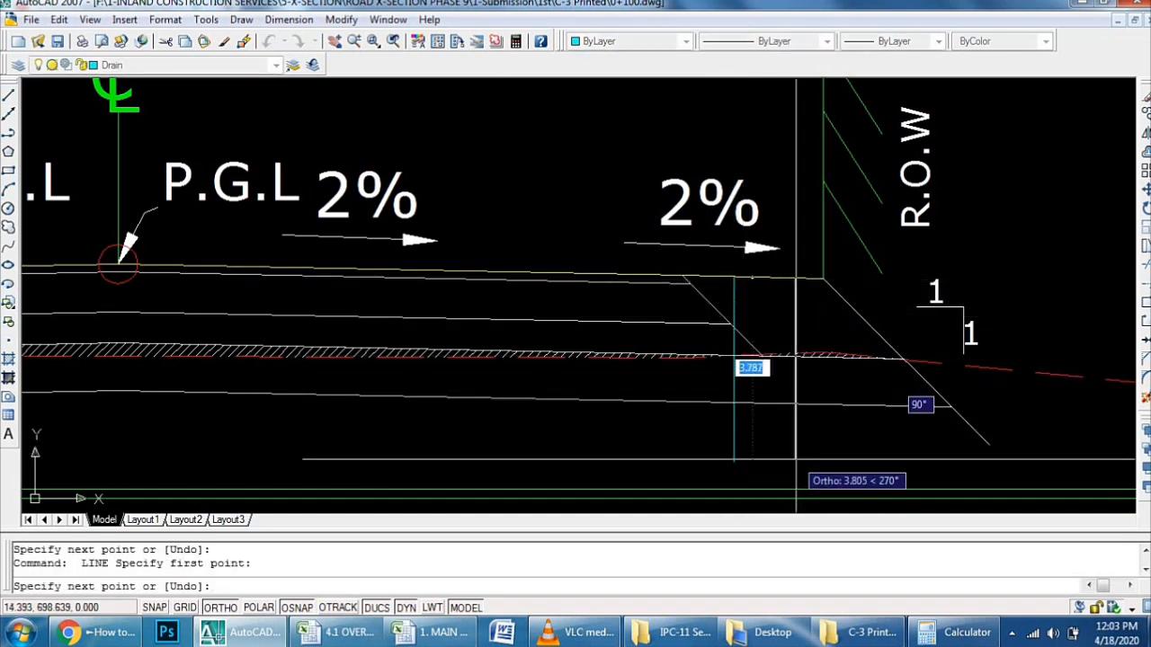
click(795, 460)
key(Return)
scroll(764, 284, up, 3)
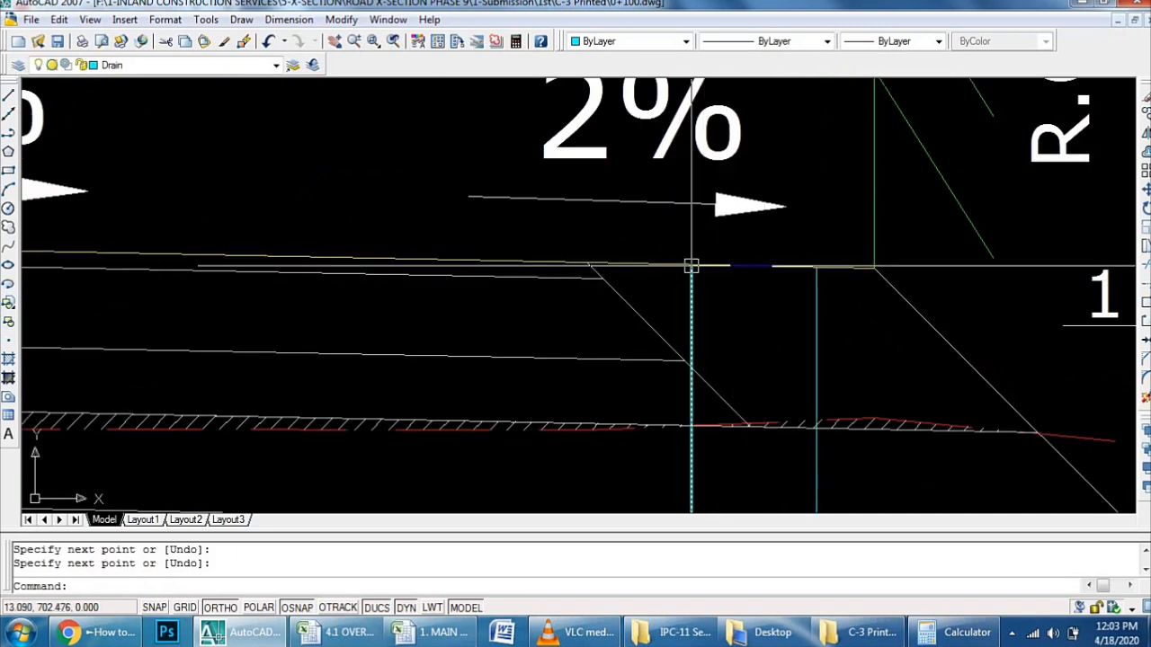
Step: Draw a line along the shoulder surface joining the upper ends of the two vertical drain lines
key(Return)
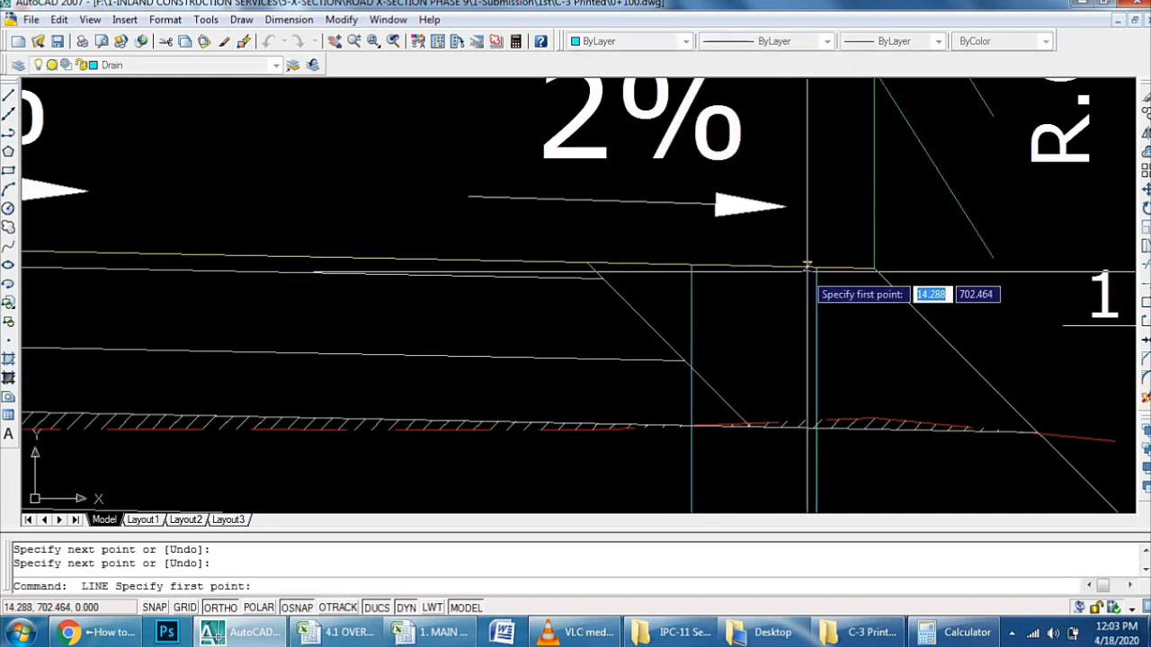
click(691, 266)
click(816, 266)
key(Return)
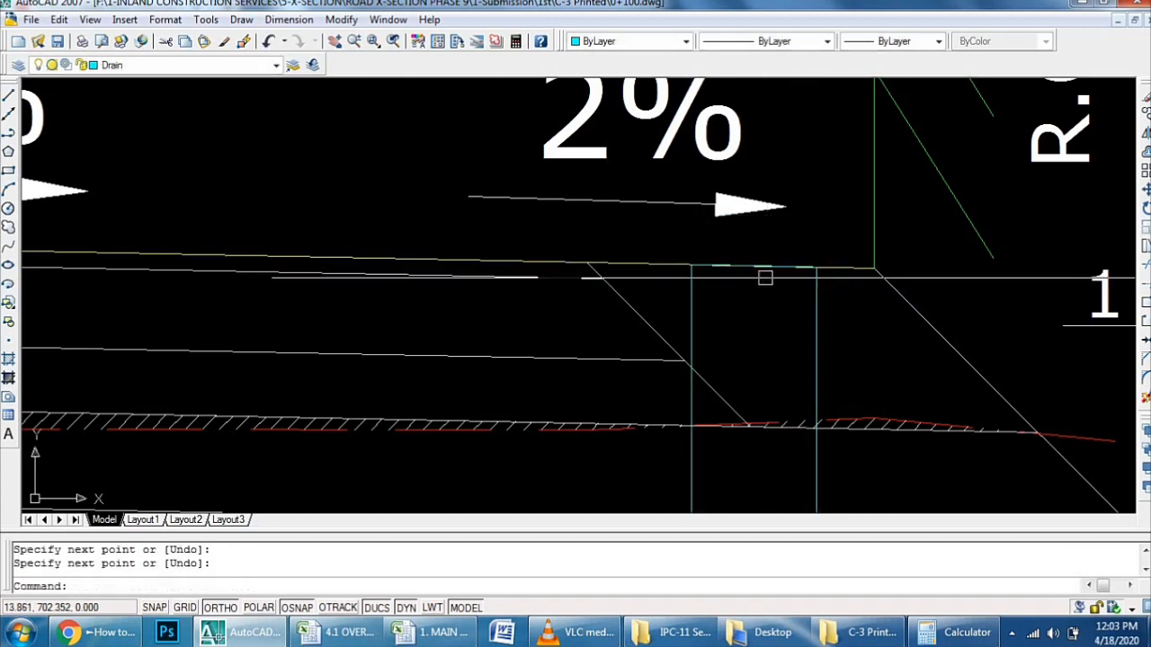
Step: Draw a short vertical line about 0.1 ft long downward from the midpoint of the line joining the two drain lines
key(Return)
click(754, 266)
scroll(752, 268, up, 5)
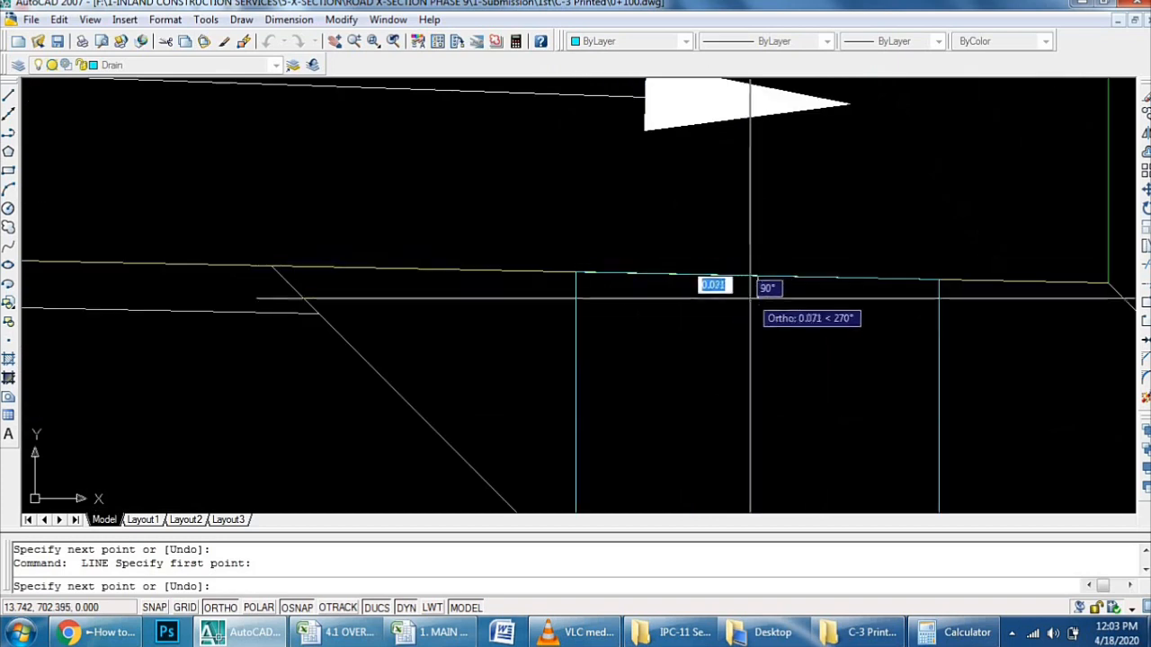
click(758, 312)
key(Return)
Step: Erase the line joining the upper ends of the drain lines, keeping the short midpoint line
click(811, 285)
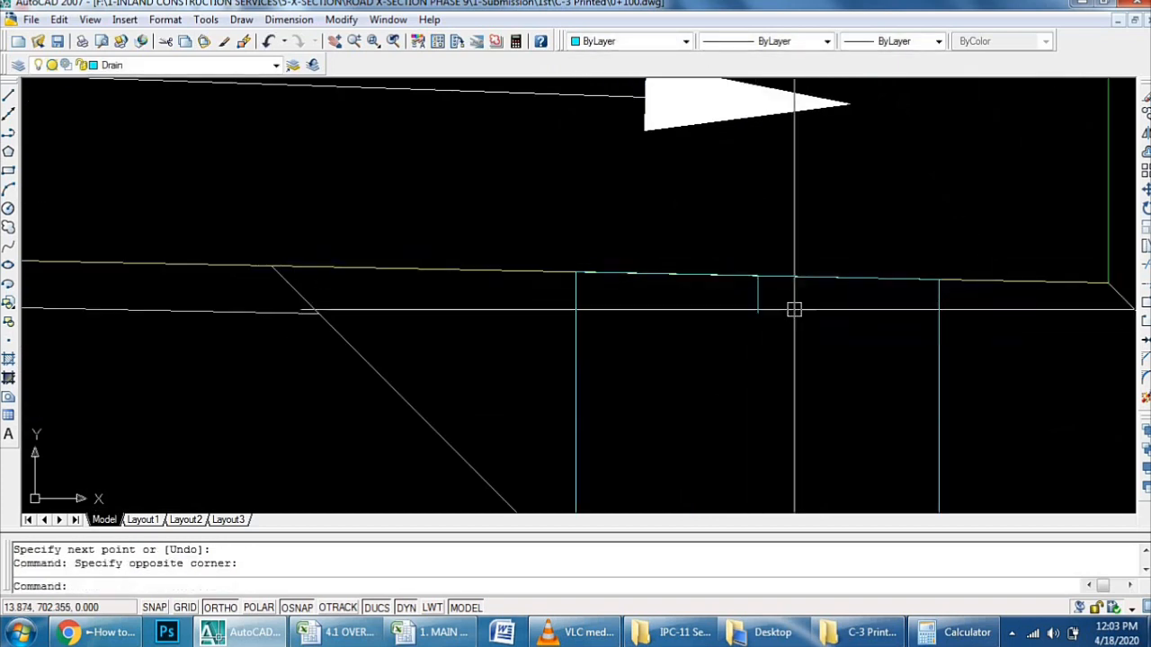
click(797, 273)
key(Delete)
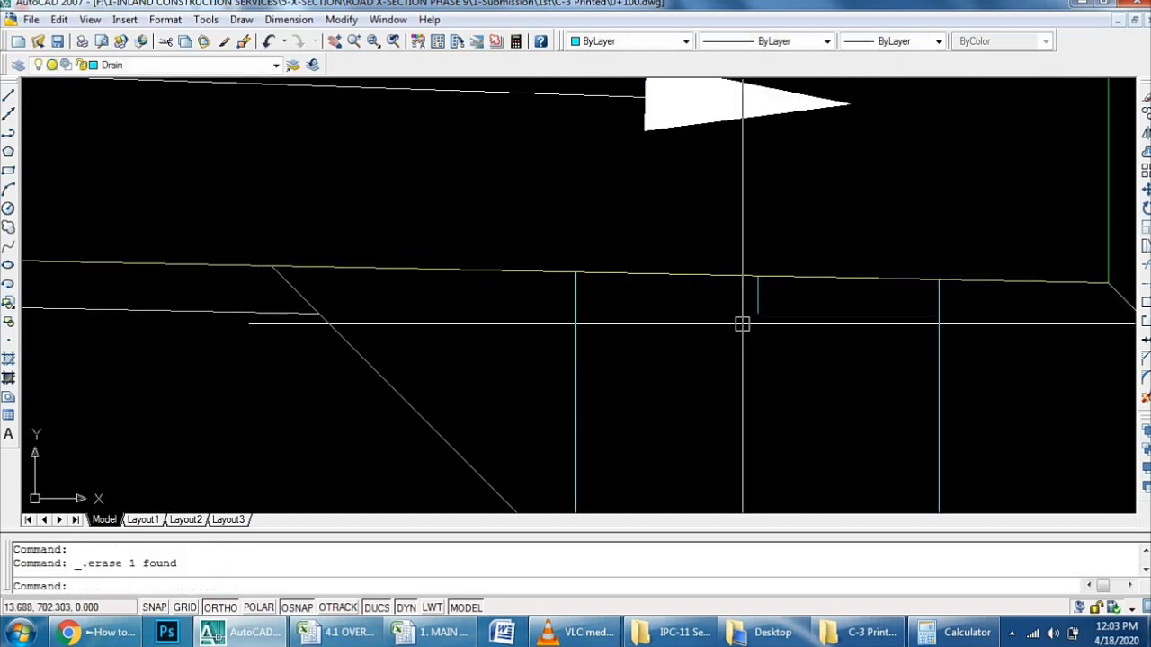
scroll(742, 321, down, 6)
scroll(576, 342, up, 2)
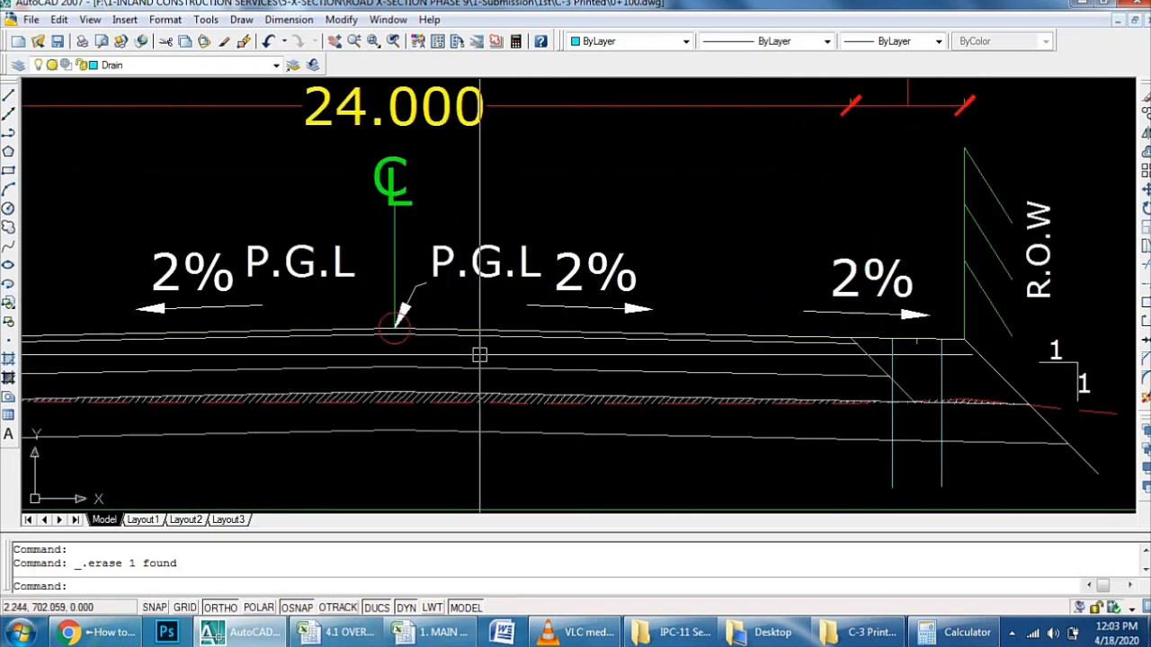
text(li)
key(Return)
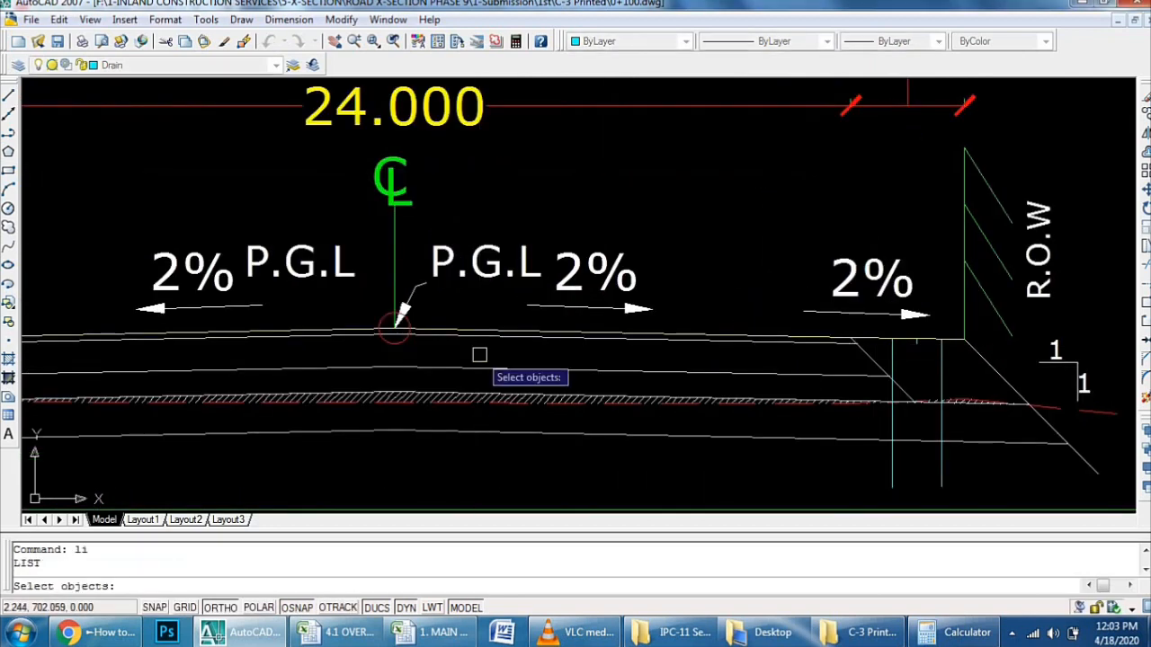
text(dli)
key(Return)
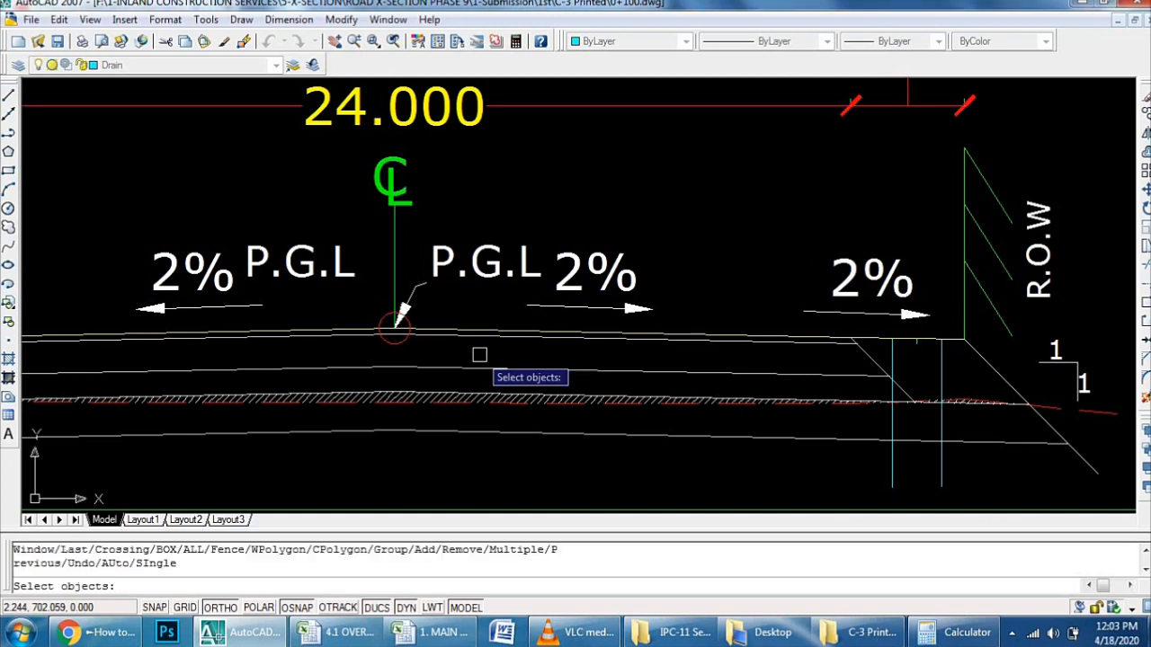
key(Return)
Step: Dimension the horizontal distance from the centreline P.G.L point to the midpoint between the drain lines, placing it below the section
text(dli)
key(Return)
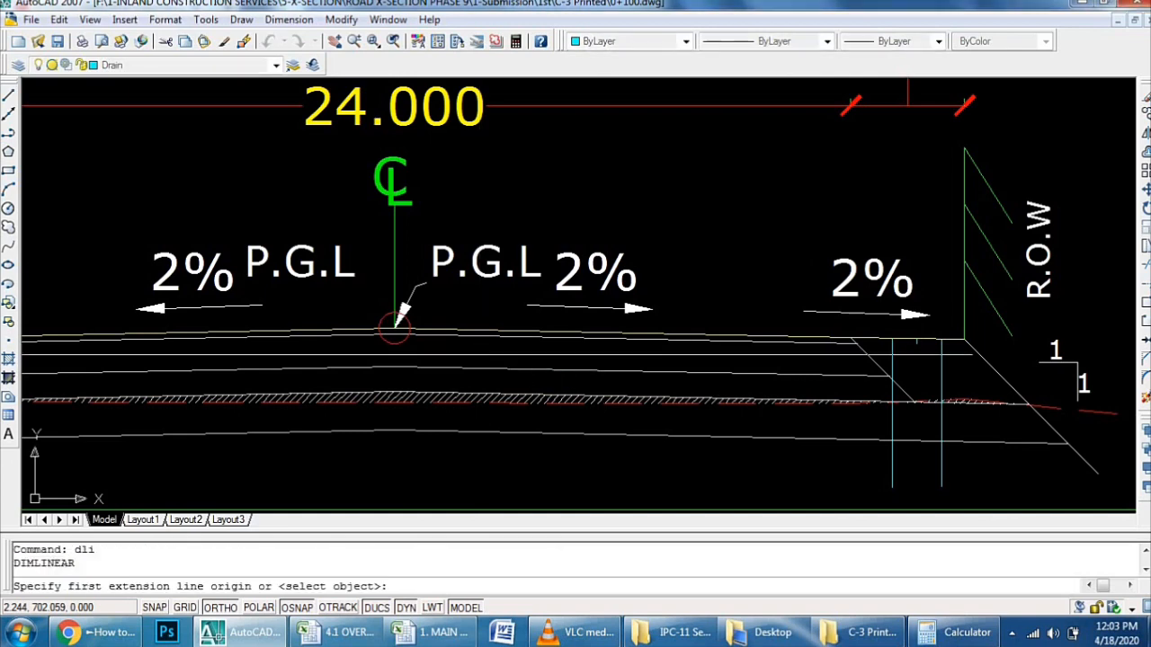
scroll(414, 320, up, 5)
click(353, 346)
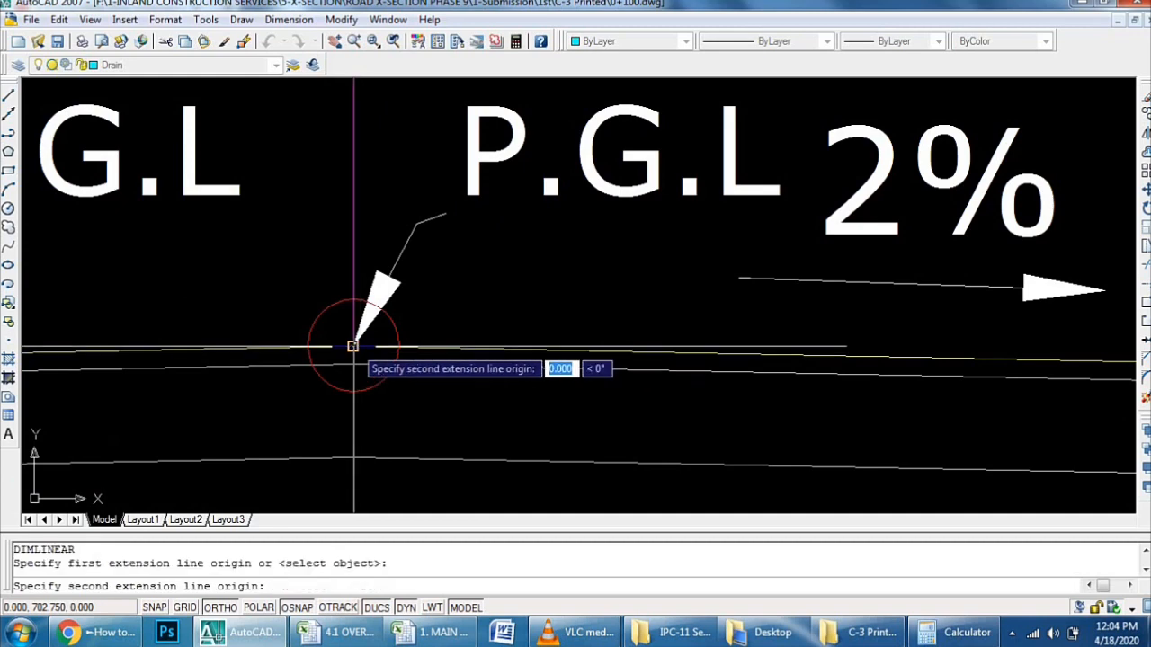
scroll(662, 423, down, 3)
scroll(764, 378, up, 6)
click(764, 333)
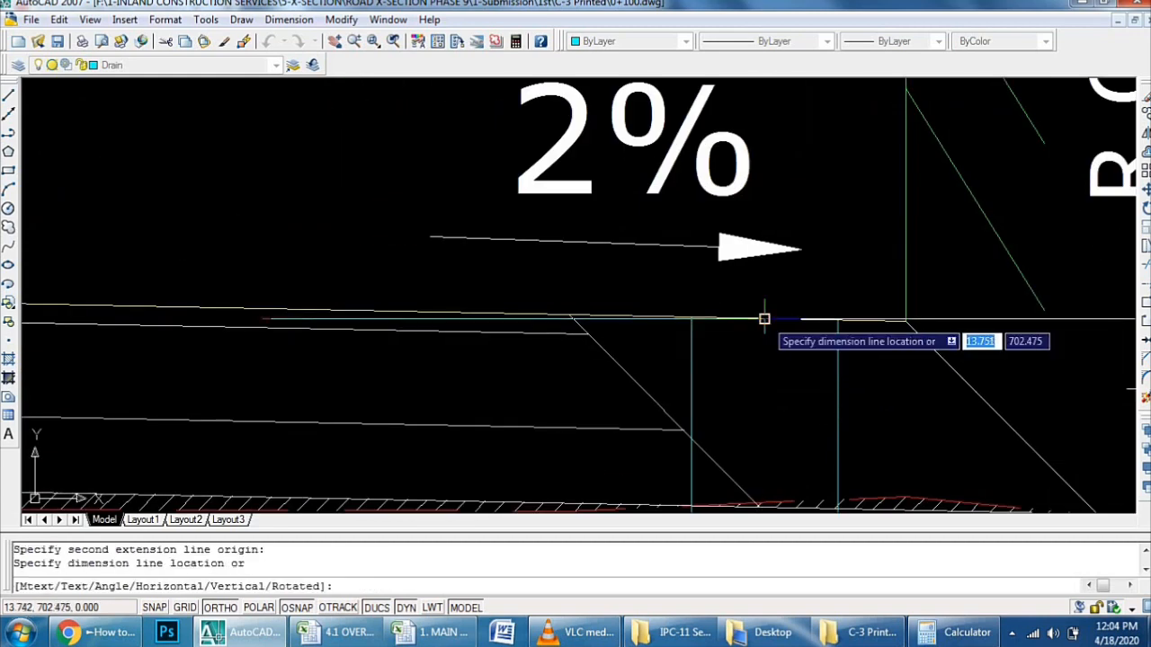
scroll(764, 333, down, 4)
click(580, 452)
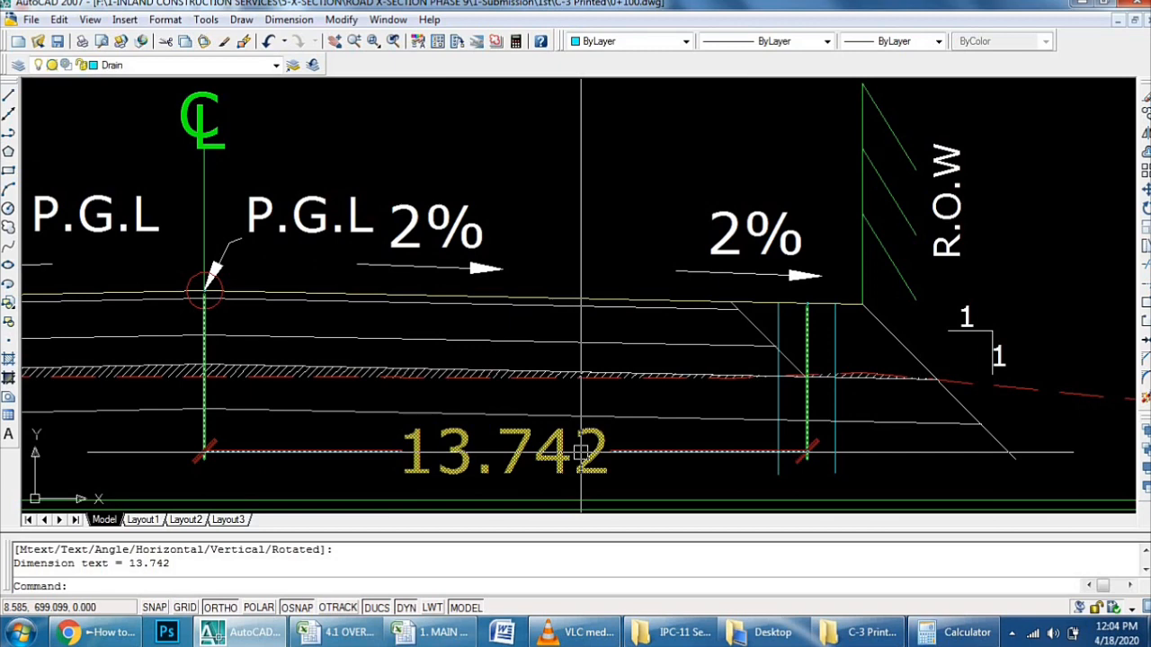
Step: Switch to Calculator and multiply the 13.742 offset by 0.002
click(956, 633)
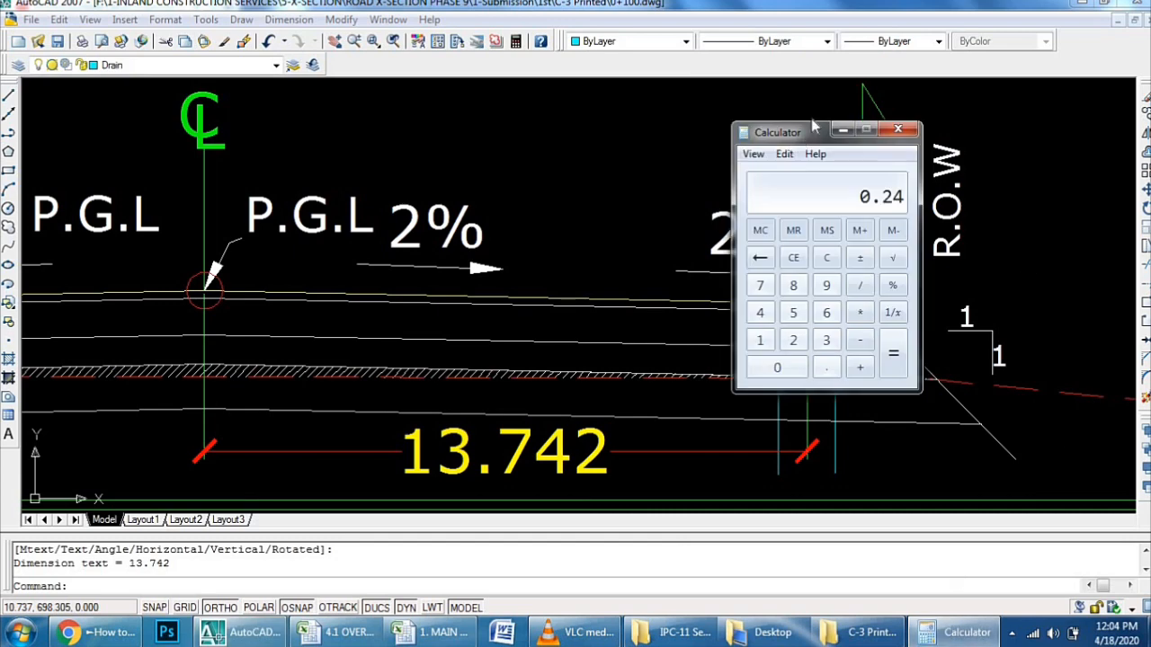
drag(814, 125, 744, 93)
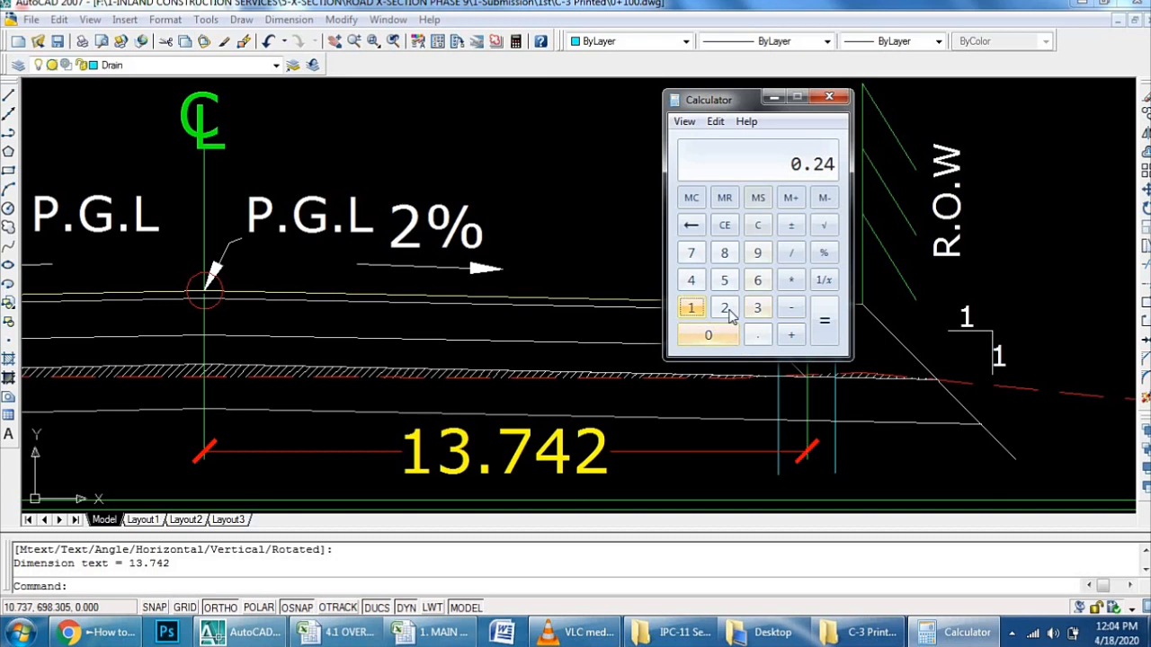
click(691, 308)
click(757, 308)
click(757, 336)
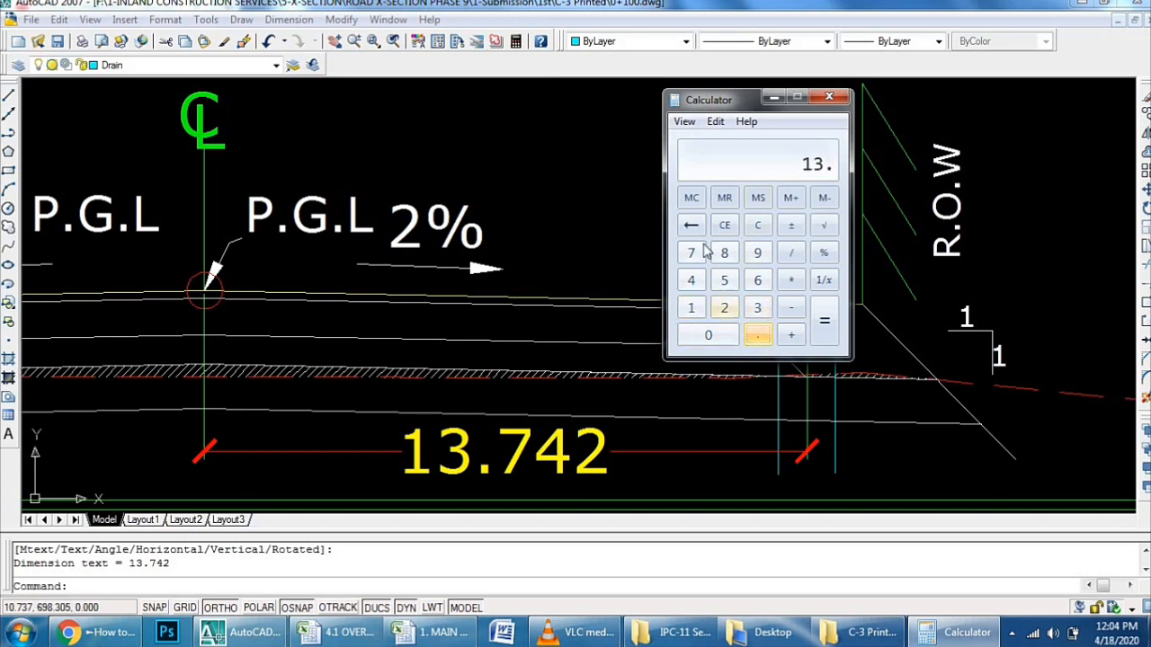
click(690, 253)
key(4)
click(724, 307)
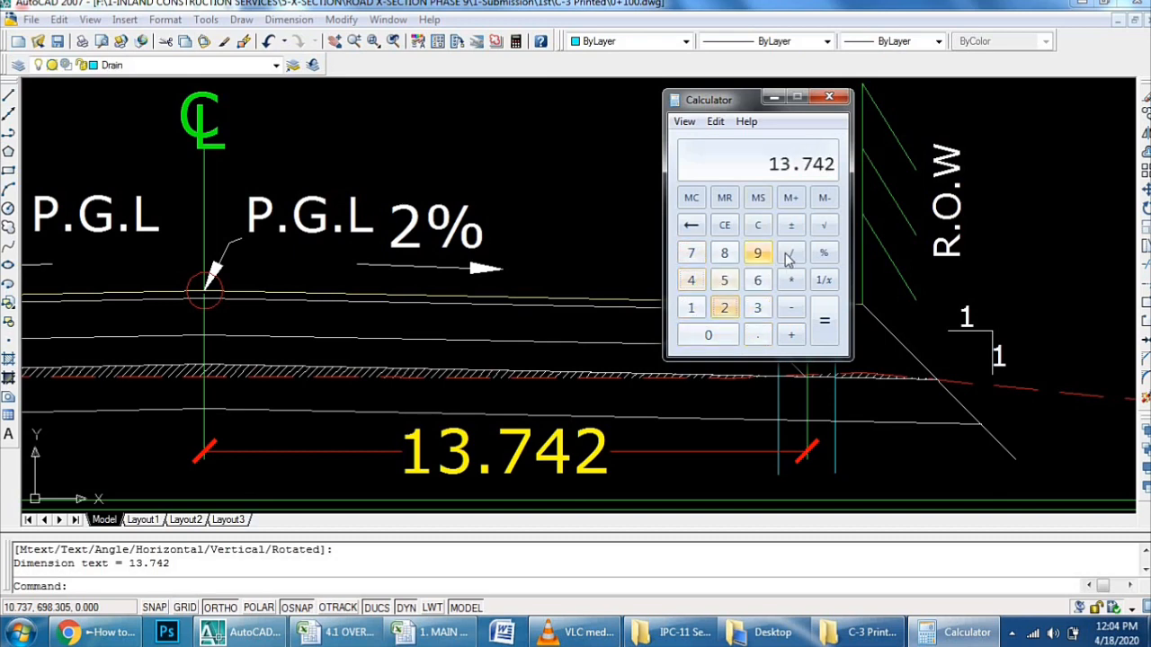
click(793, 282)
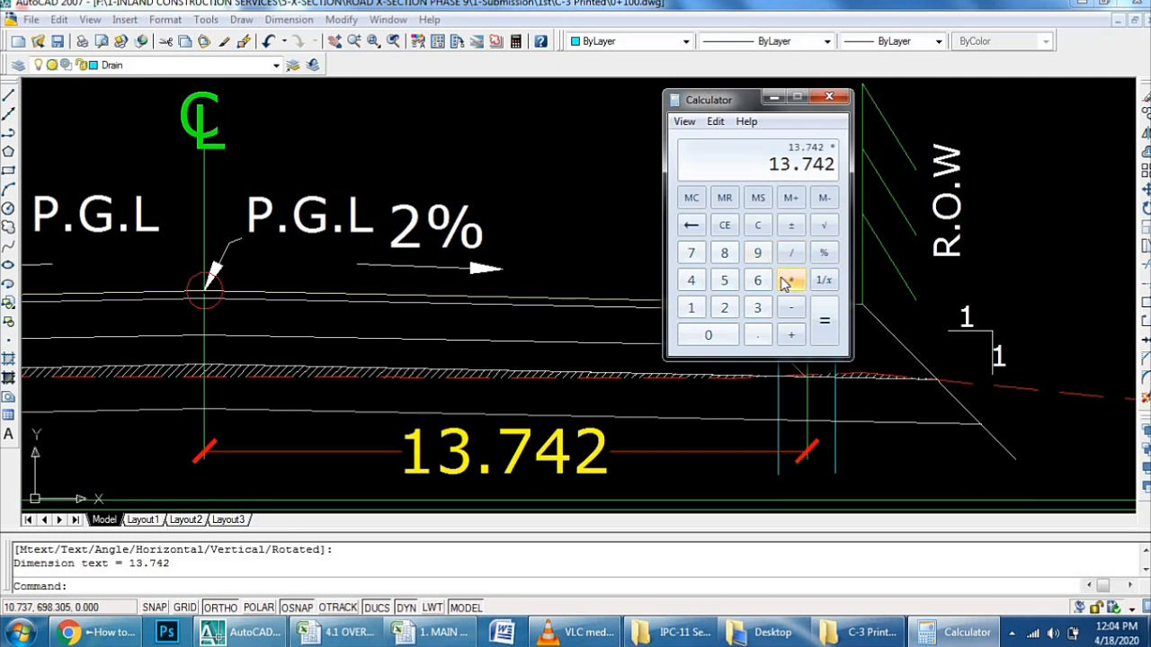
text(0.002)
key(Return)
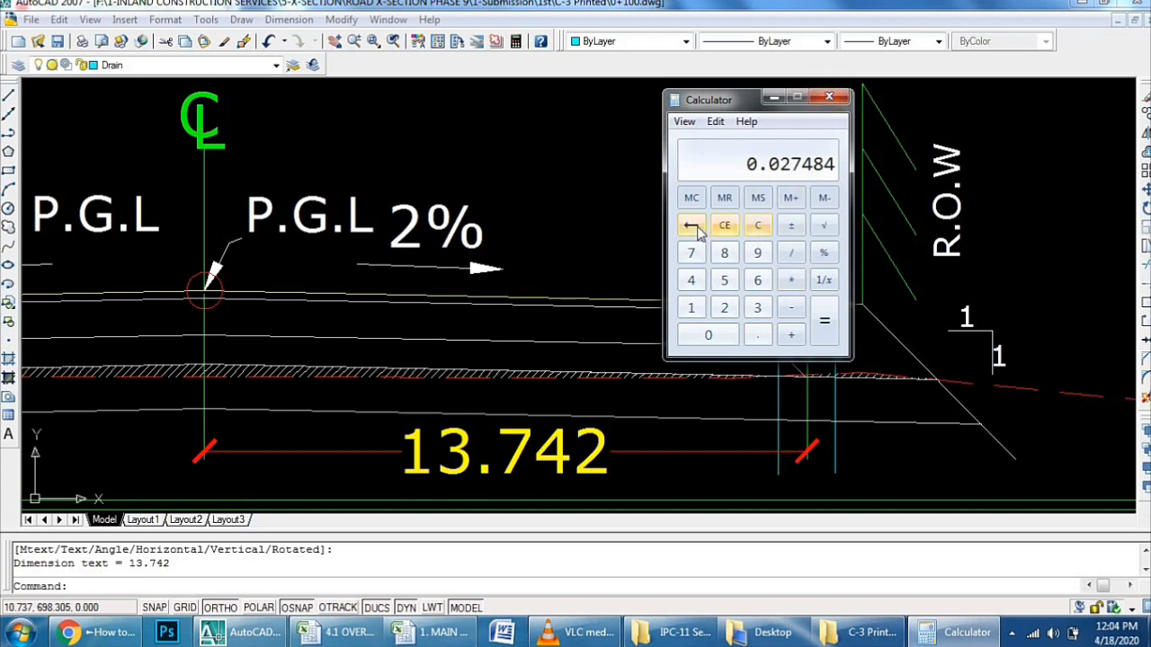
Step: Clear the calculation, compute 0.02 × 13.742 for the level drop, and close Calculator
click(760, 230)
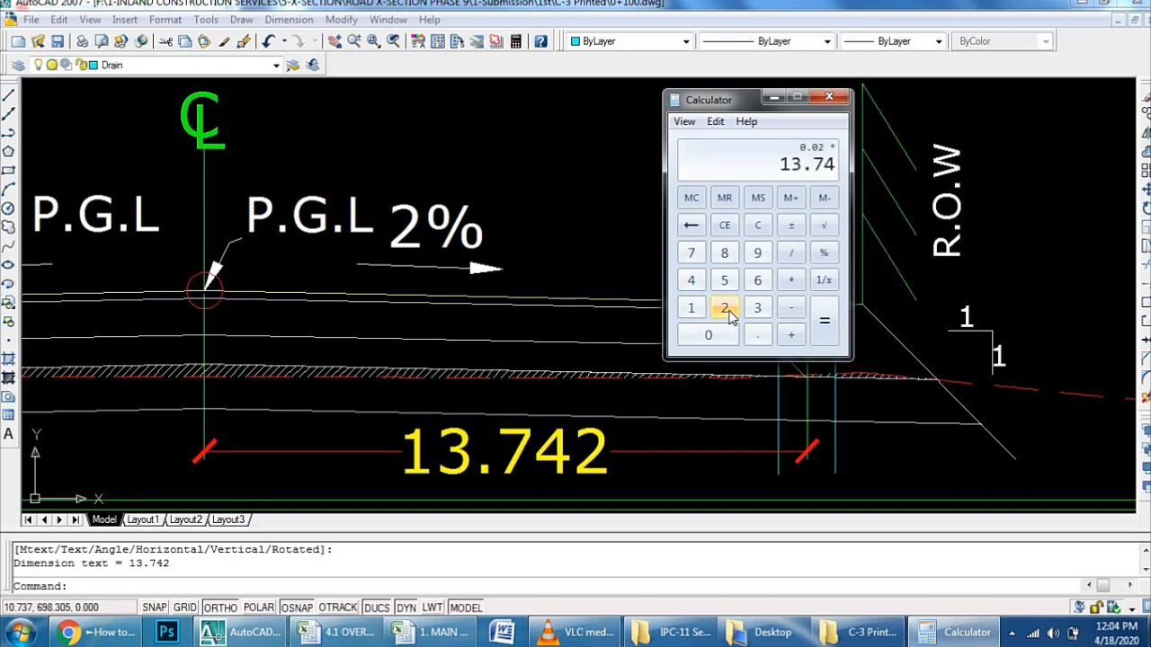
click(724, 308)
key(Return)
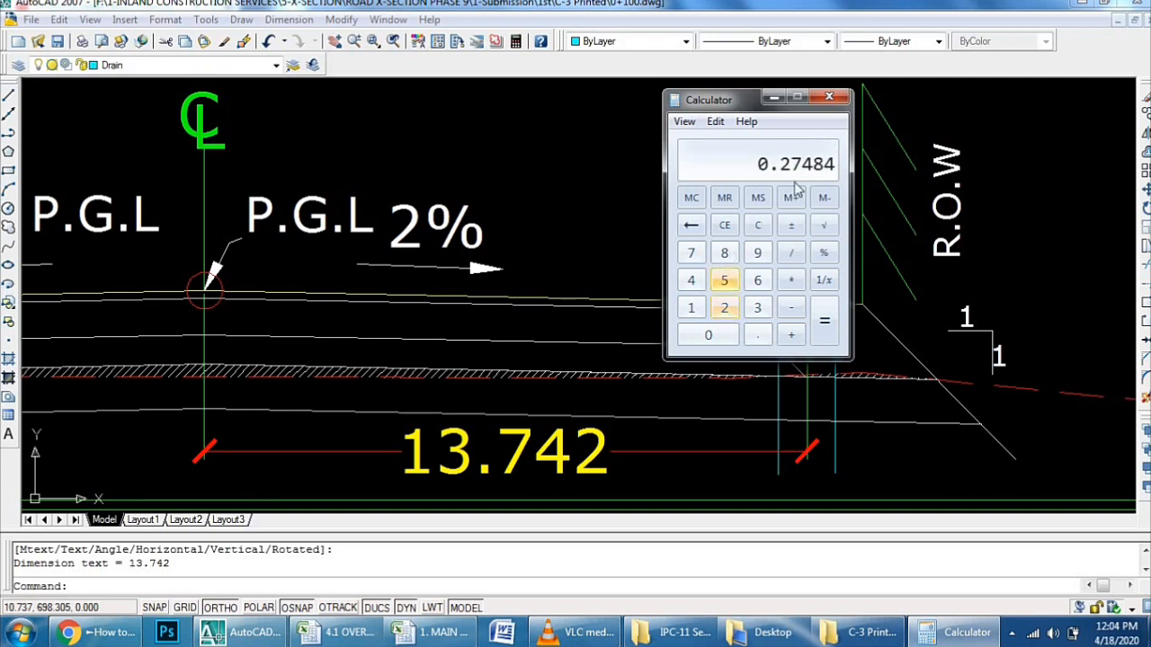
click(829, 97)
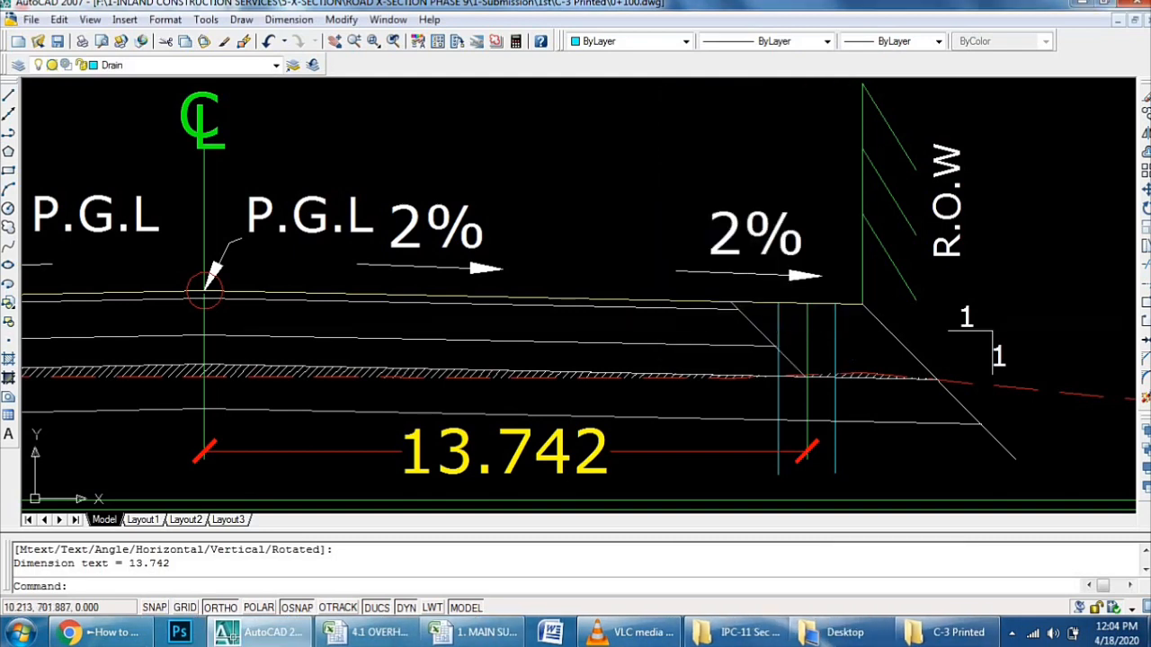
Step: Draw a horizontal line 13.742 ft long from the centreline P.G.L point outward to above the drain's midpoint
text(l)
key(Return)
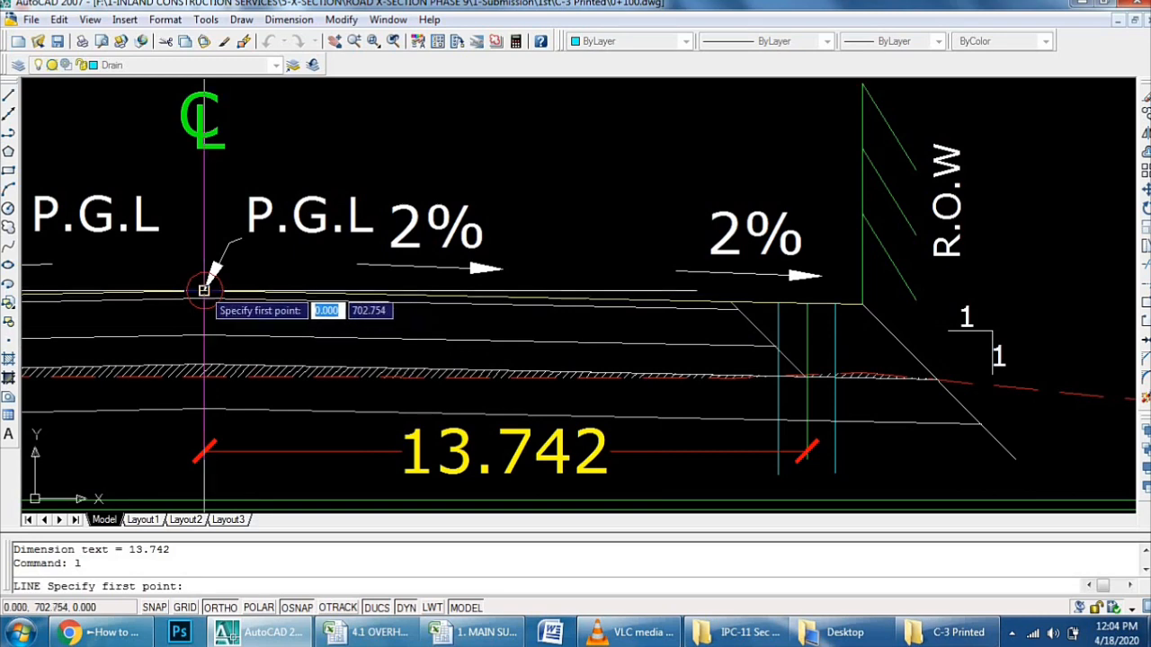
click(205, 289)
scroll(819, 297, up, 5)
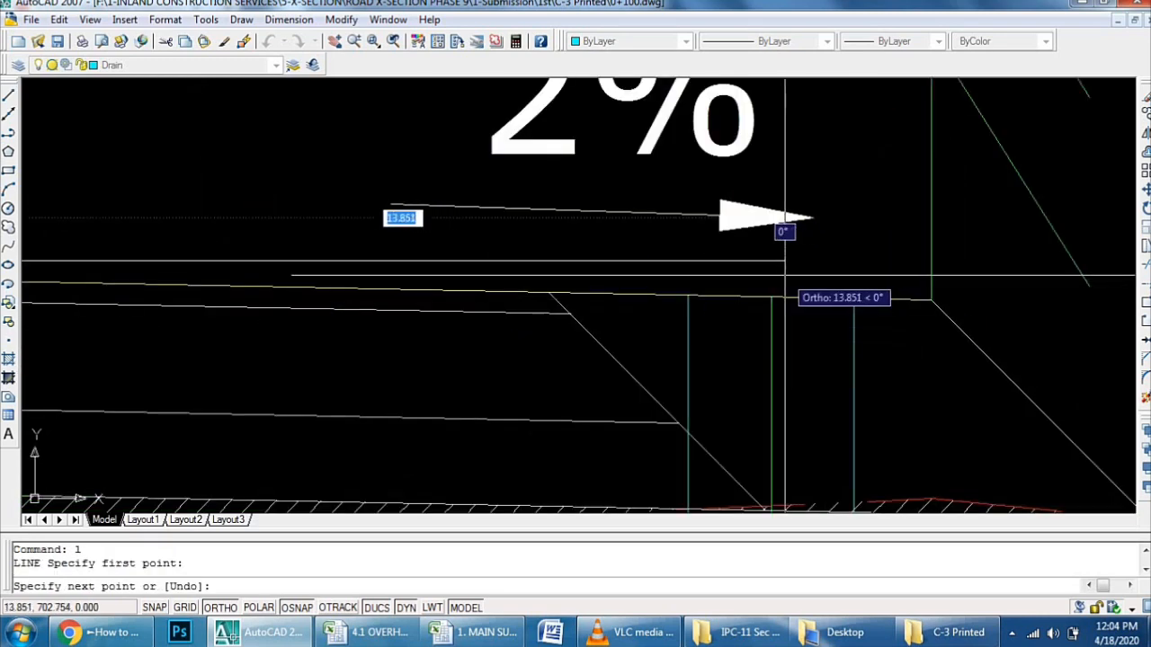
scroll(746, 252, down, 3)
scroll(747, 238, down, 2)
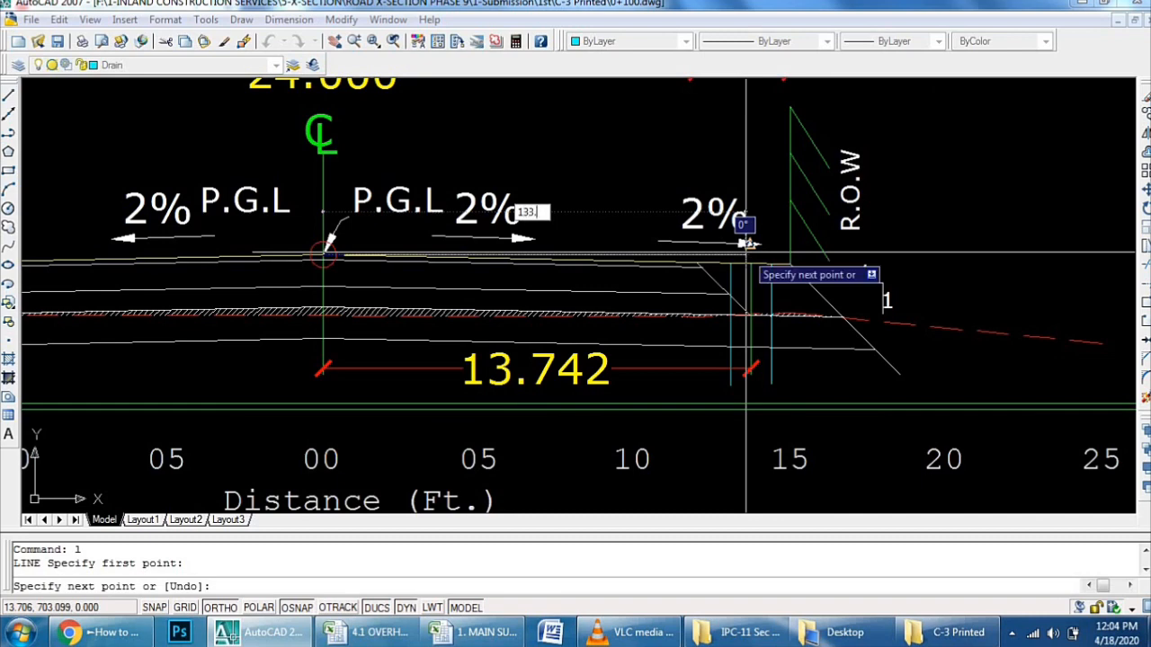
text(.)
key(Return)
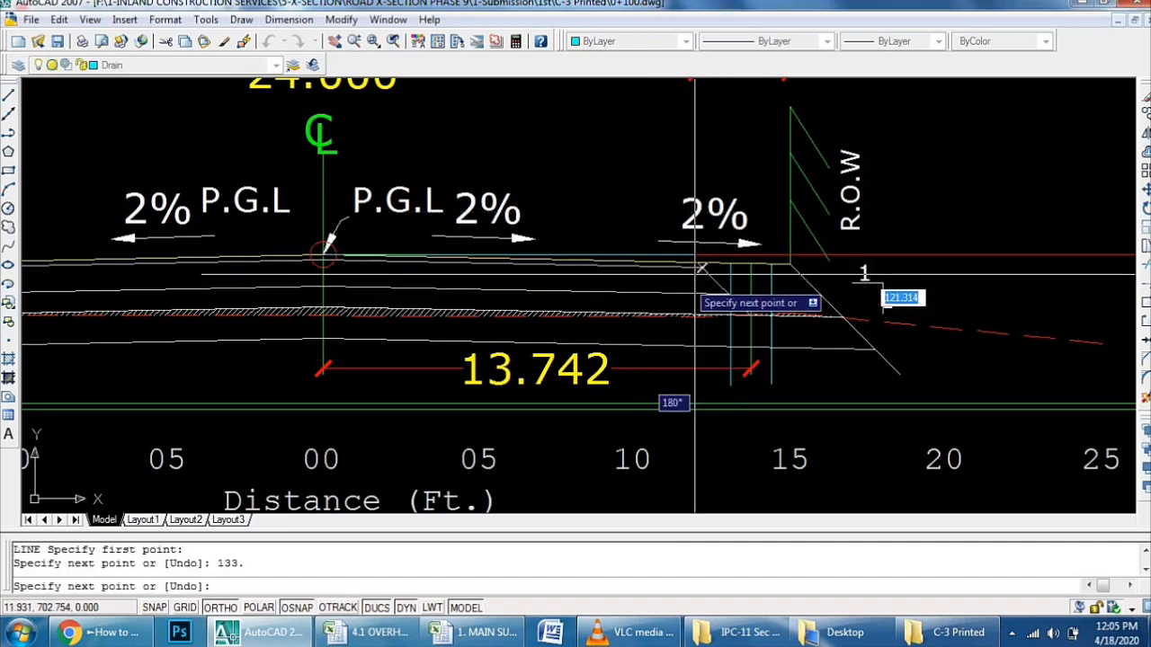
key(ctrl+z)
scroll(764, 211, up, 4)
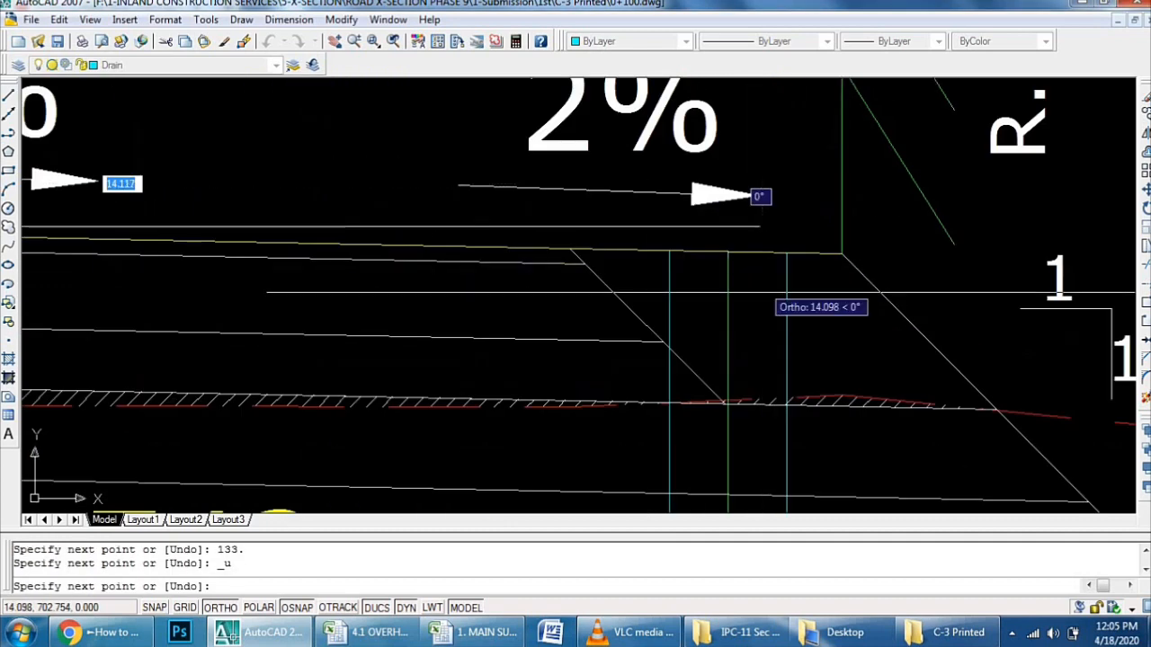
text(13.742)
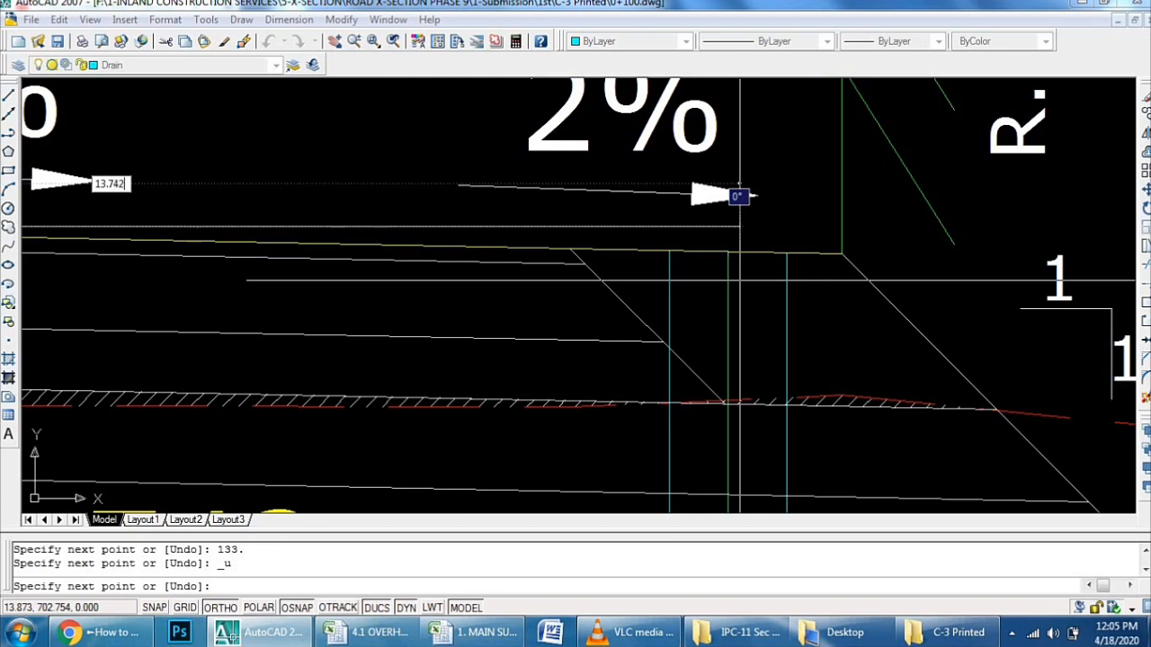
key(Return)
key(Return)
Step: Dimension the vertical drop from the horizontal line's outer end to the shoulder surface at the drain's midpoint
text(d)
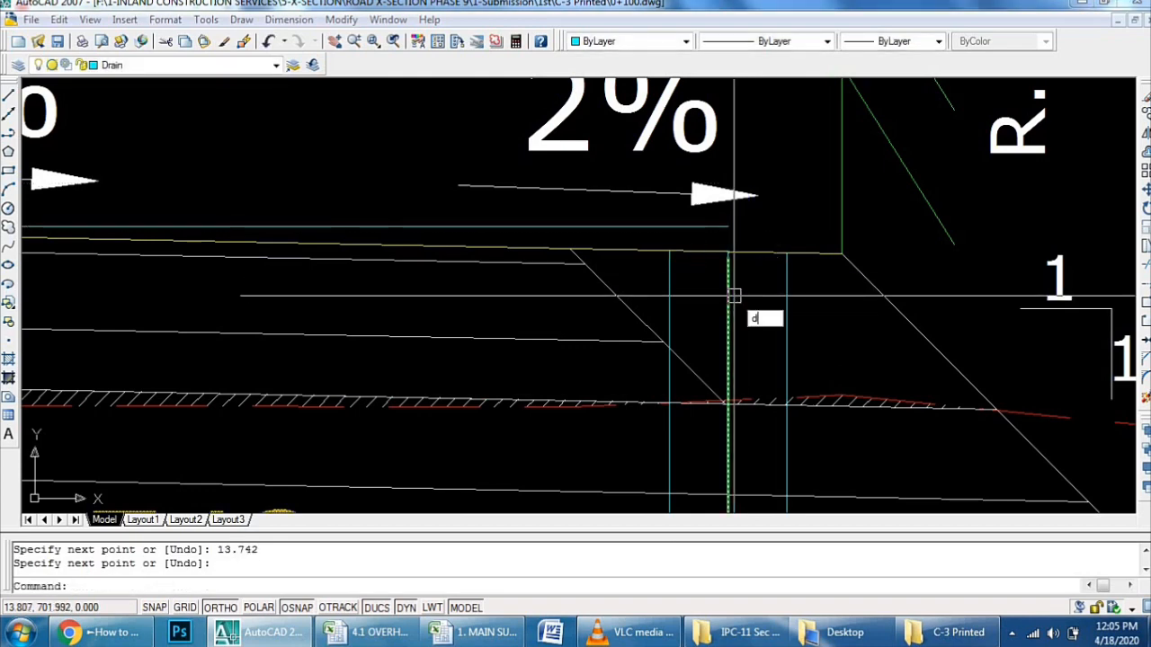
text(li)
key(Return)
scroll(737, 315, up, 5)
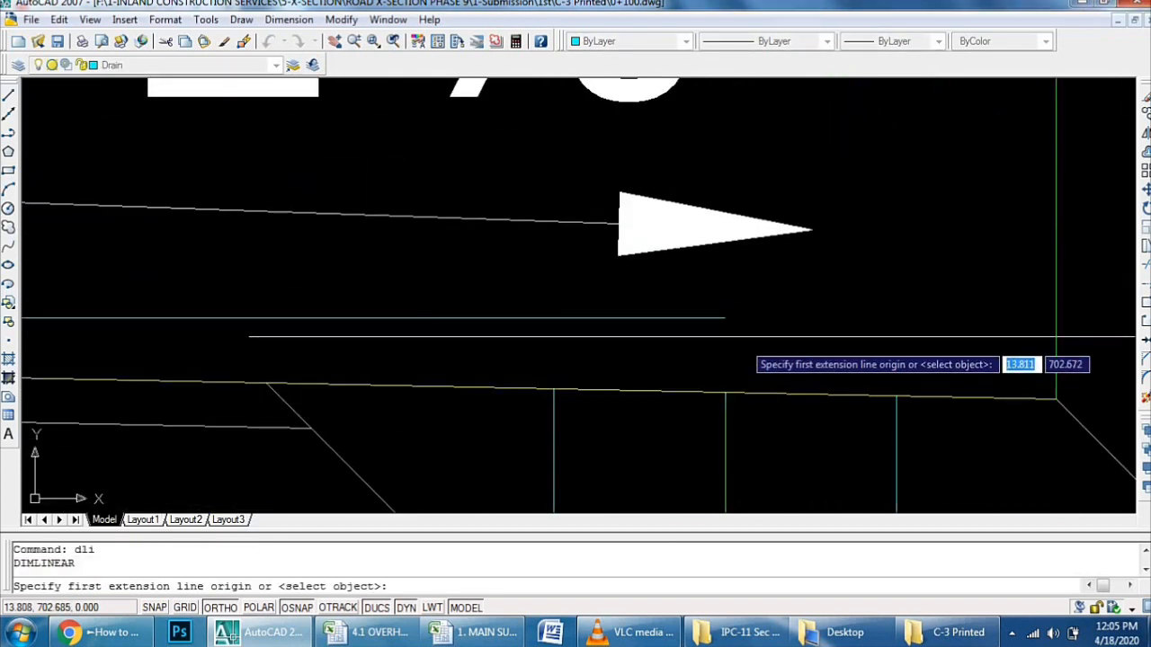
click(725, 317)
click(725, 393)
scroll(773, 369, down, 4)
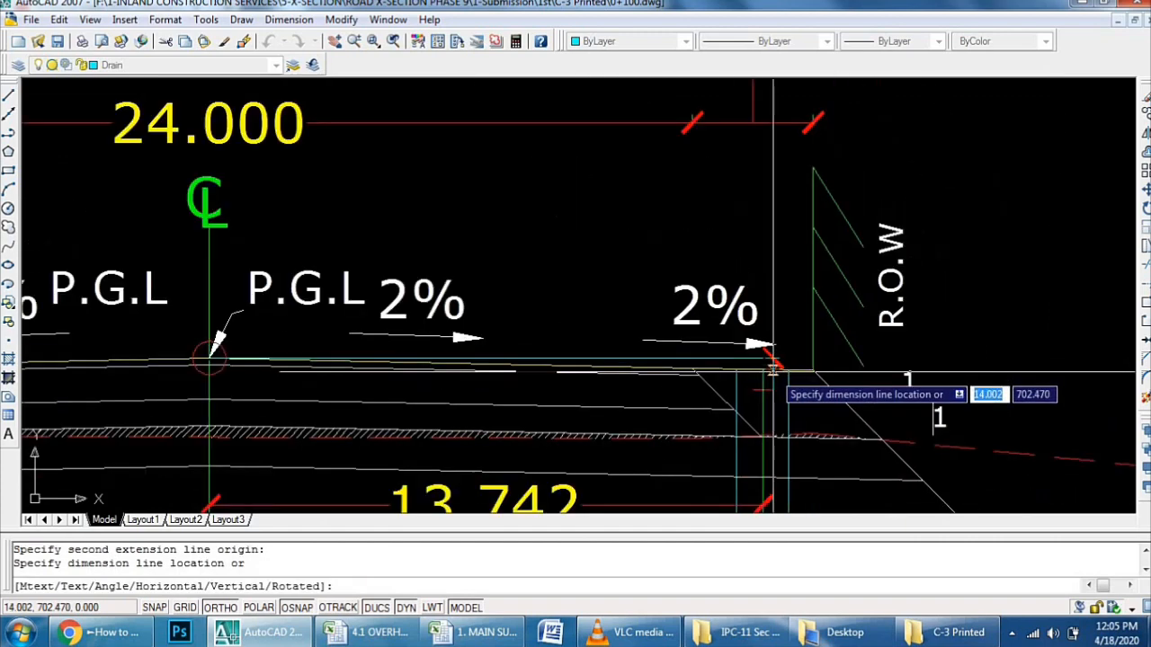
click(774, 369)
click(774, 369)
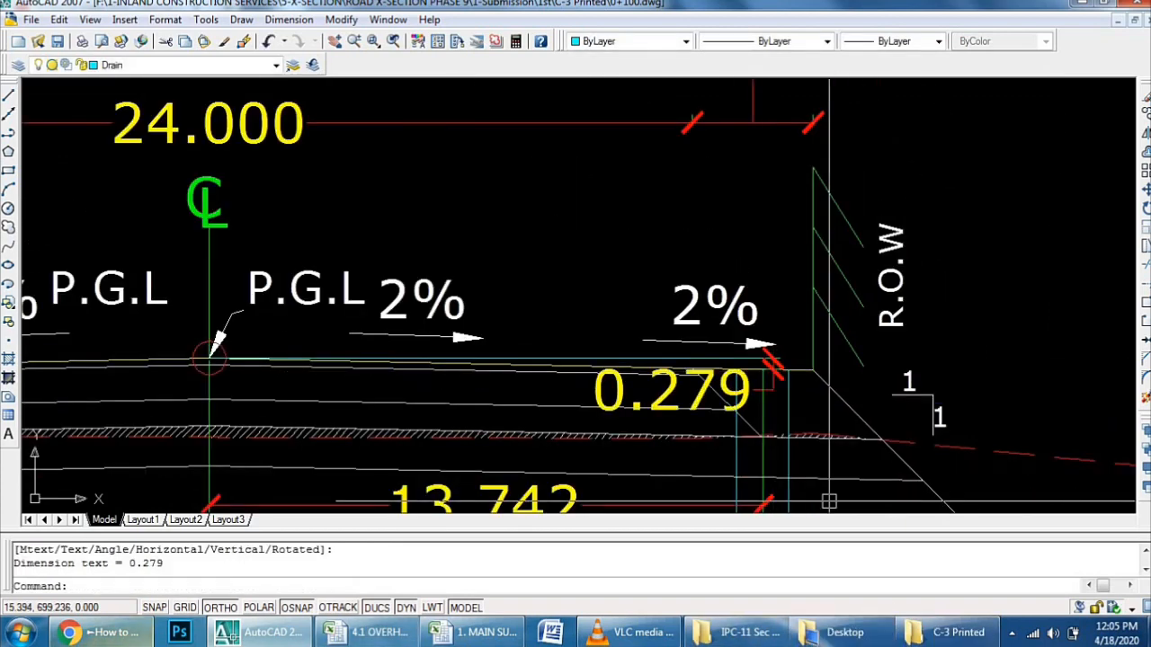
Step: Open Calculator again, compute 13.742 × 0.02 to compare with the dimensioned drop, and close it
key(super)
text(calc)
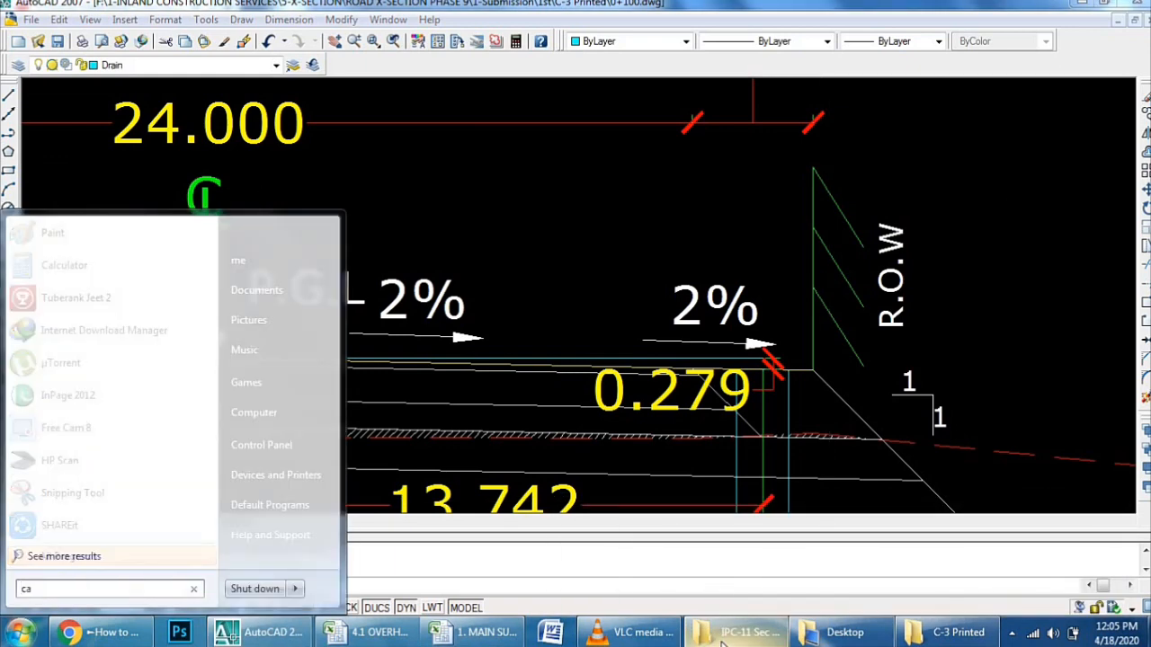
key(Return)
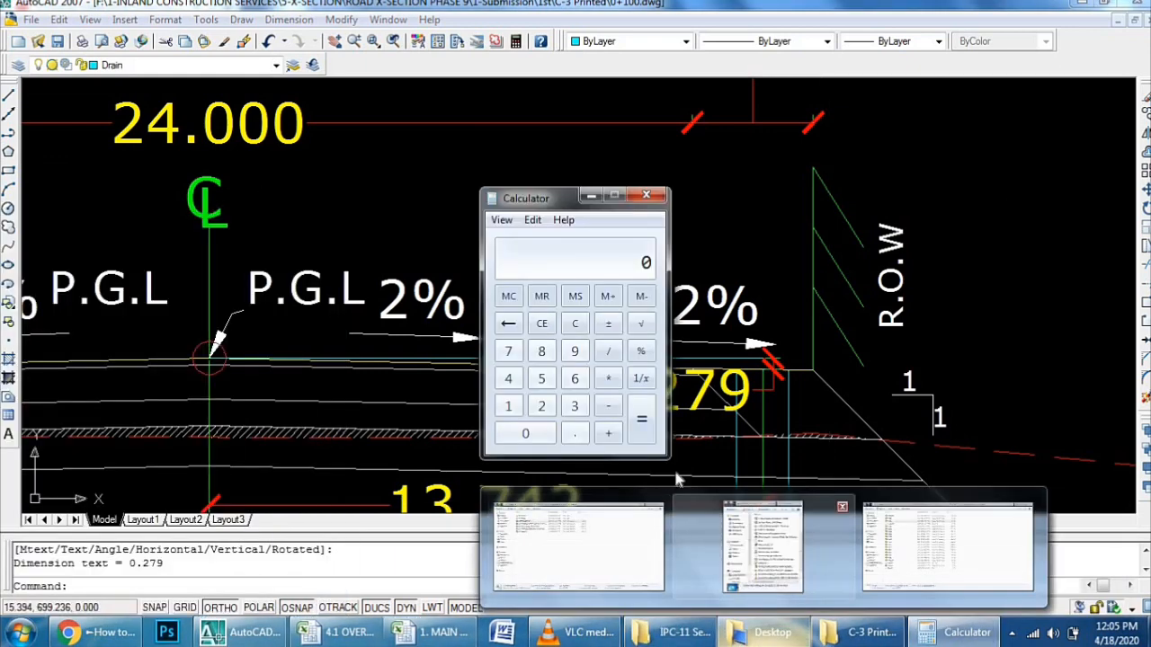
middle_drag(698, 475, 697, 325)
scroll(697, 326, down, 2)
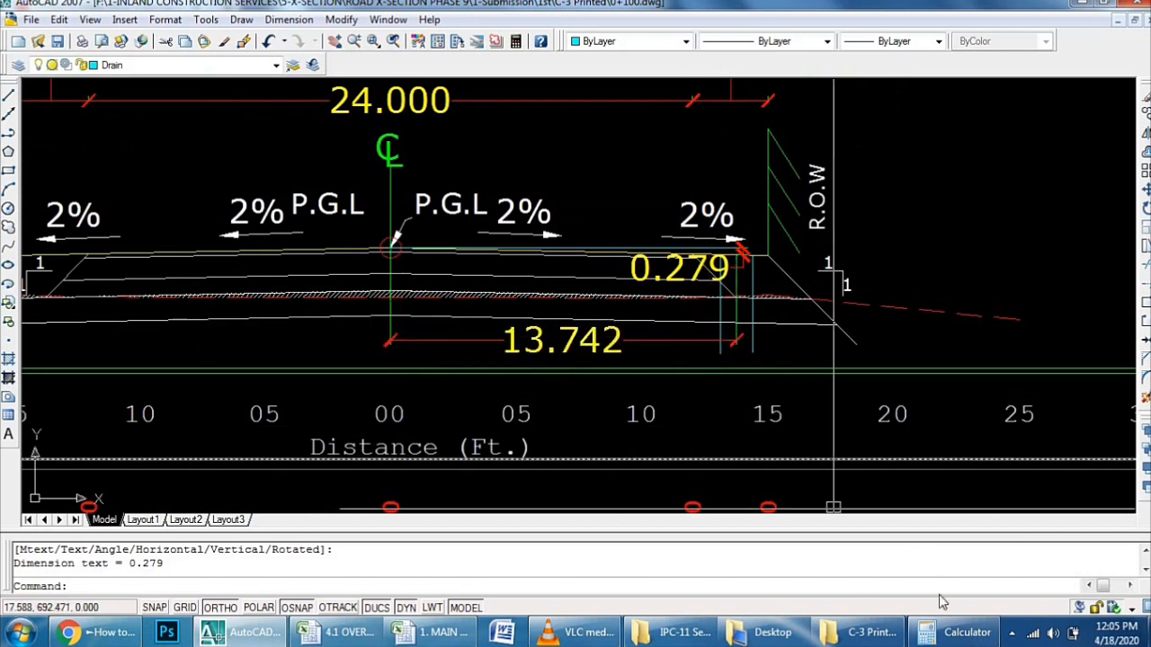
key(alt+Tab)
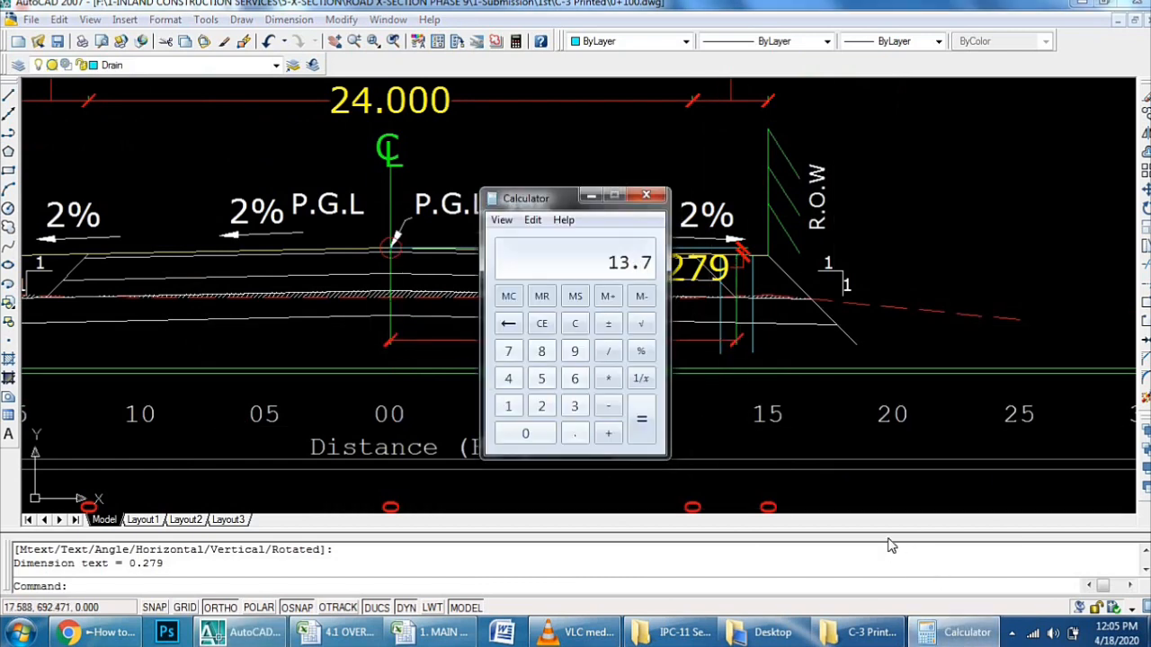
text(13.742*0.02)
key(Return)
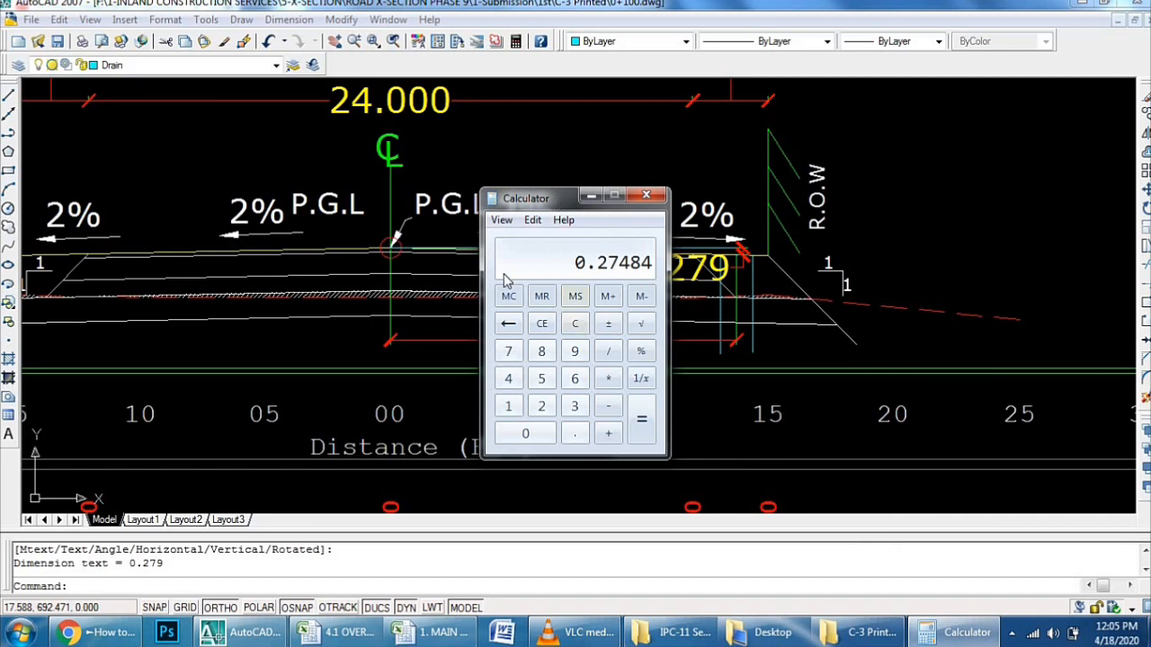
drag(538, 198, 467, 282)
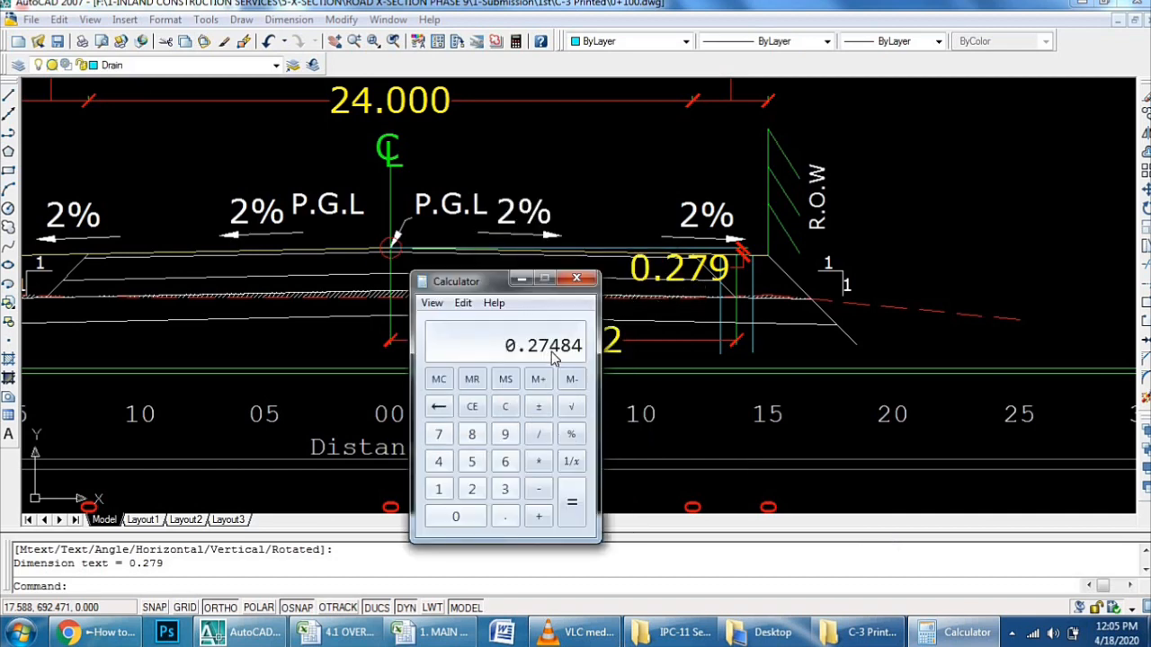
click(577, 278)
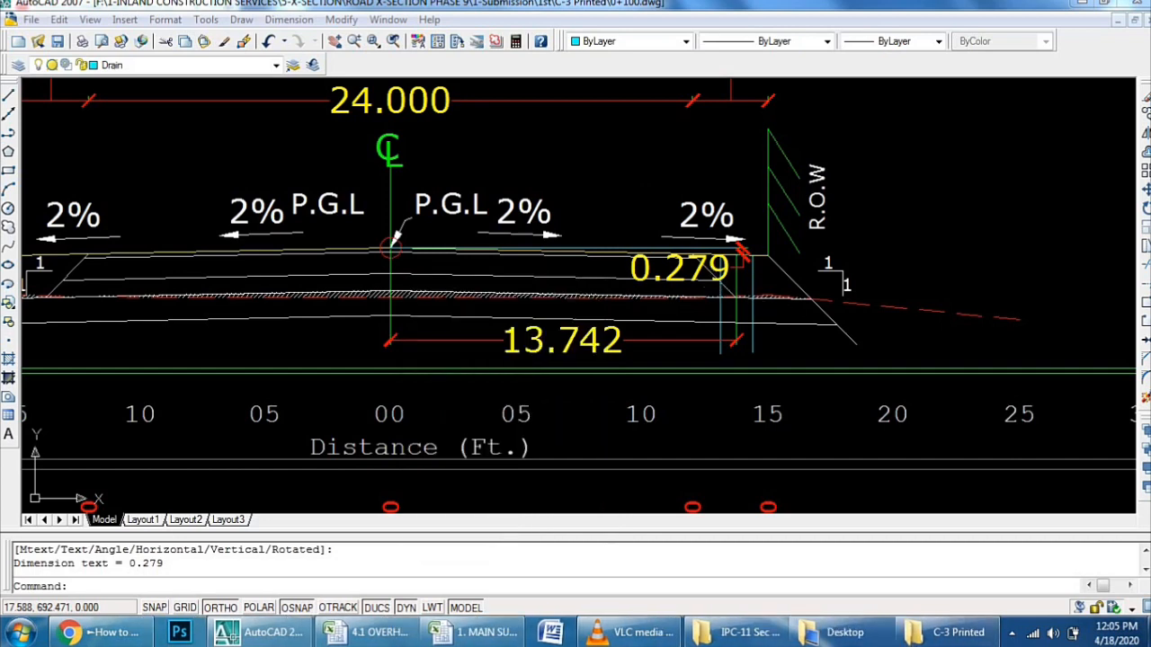
Step: Erase the 13.742 and 0.279 dimensions and the horizontal reference line running outward from the P.G.L point
scroll(711, 296, up, 3)
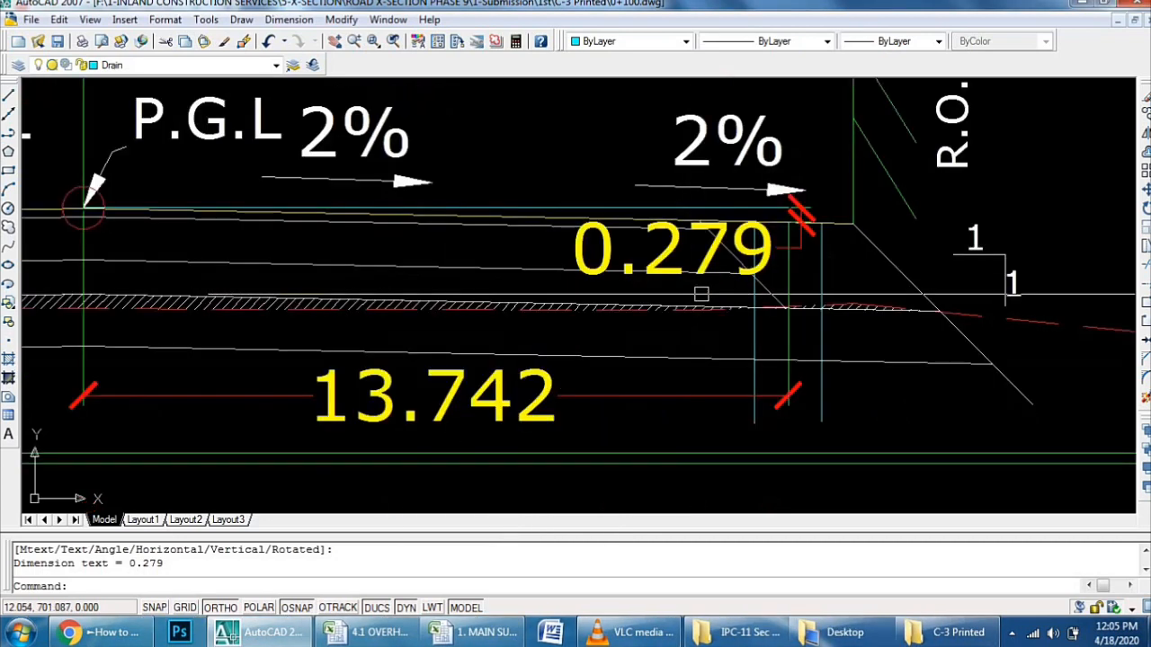
click(690, 396)
click(655, 254)
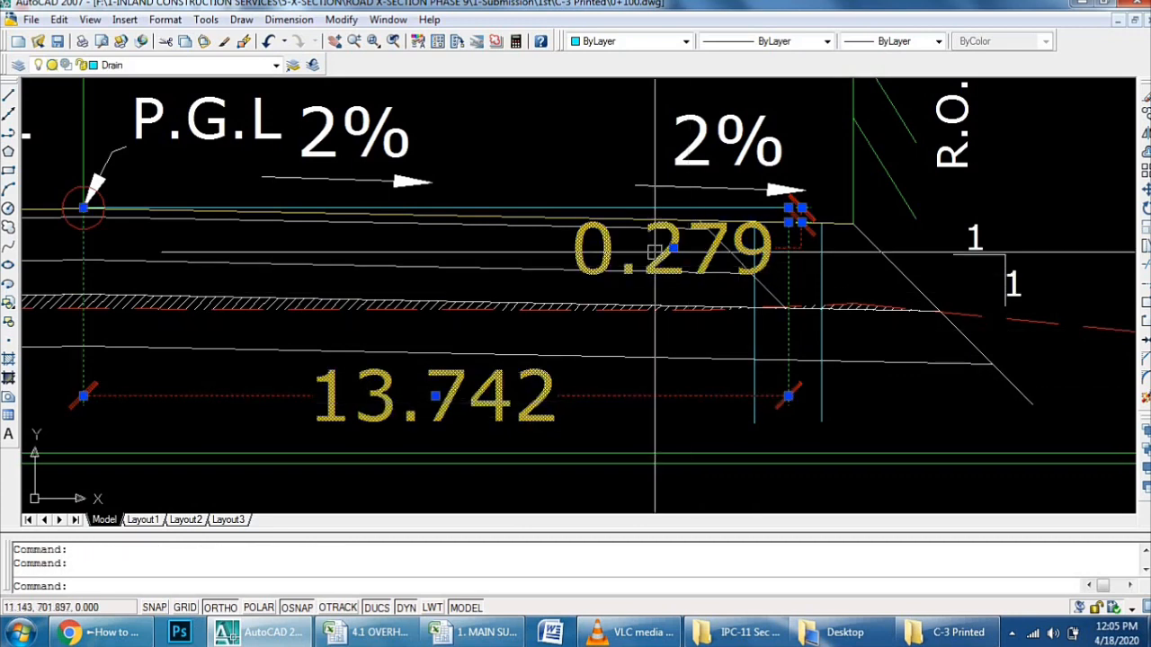
key(Delete)
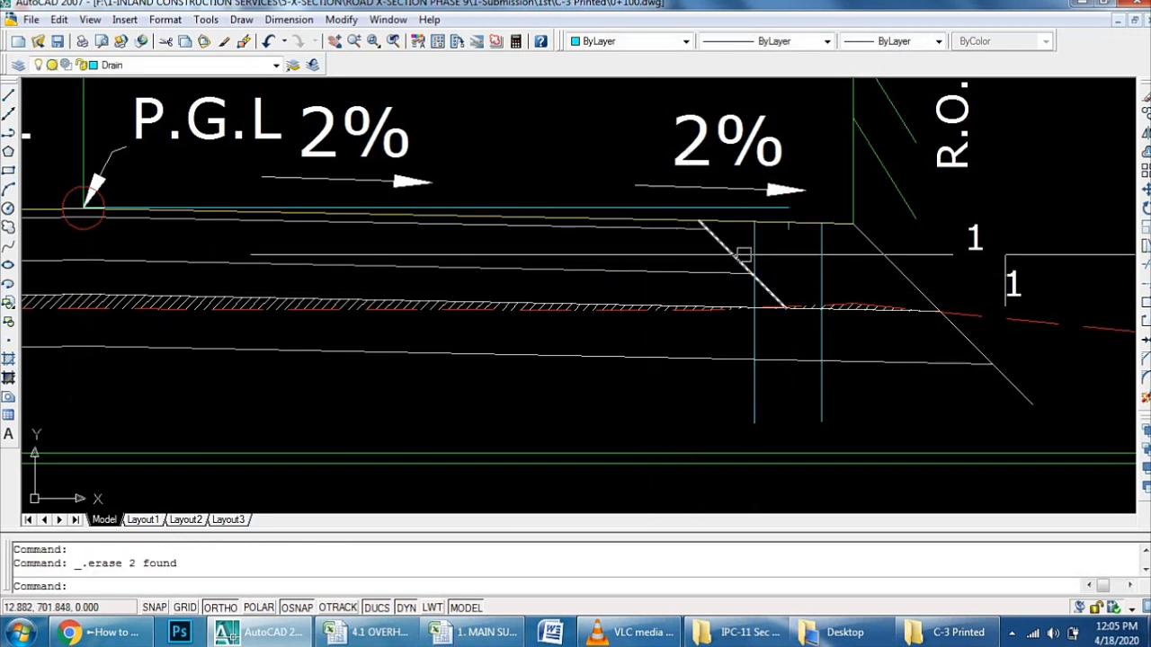
click(761, 209)
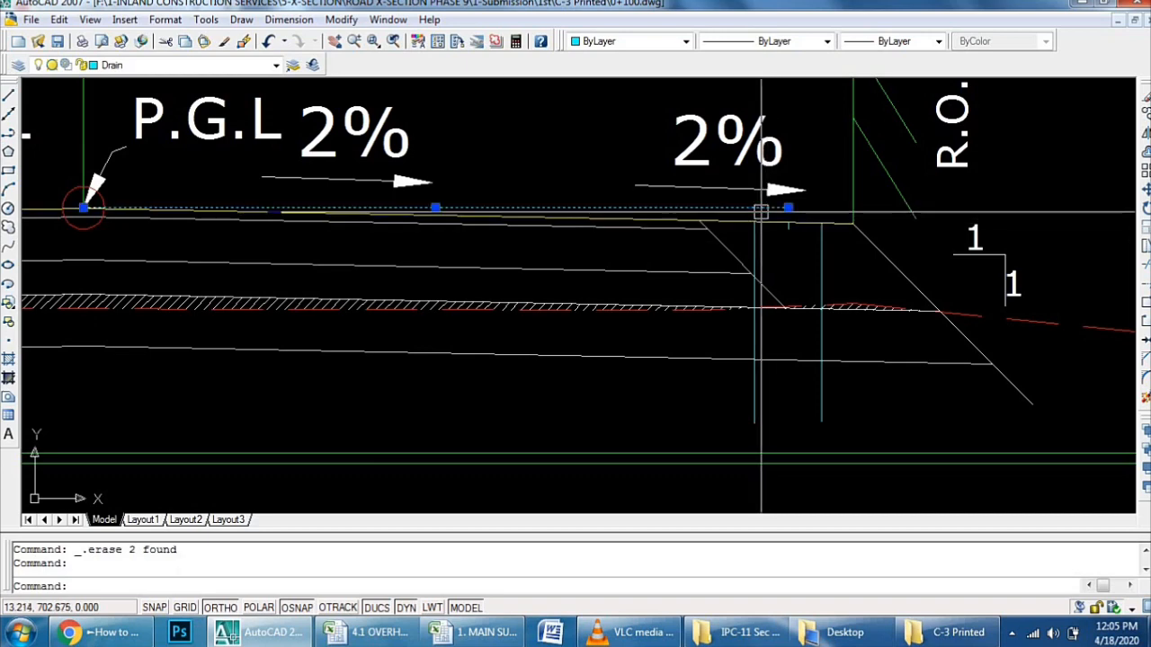
key(Delete)
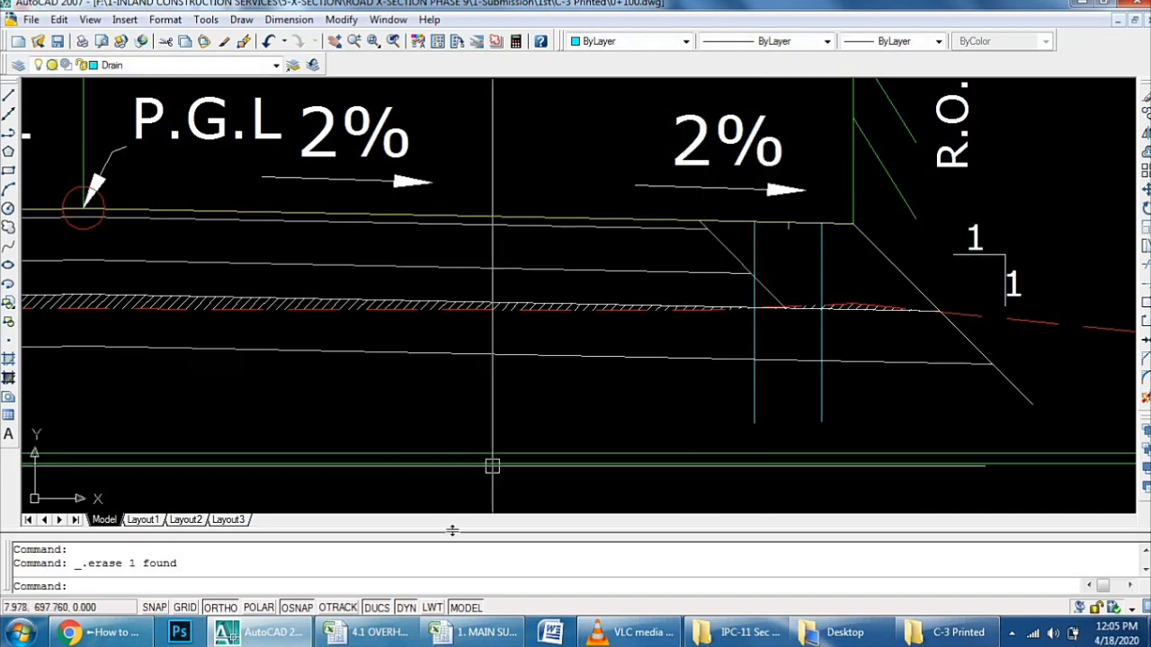
Step: Open Calculator, work out a product starting from 0.04, and close it
key(super)
text(cal)
key(Return)
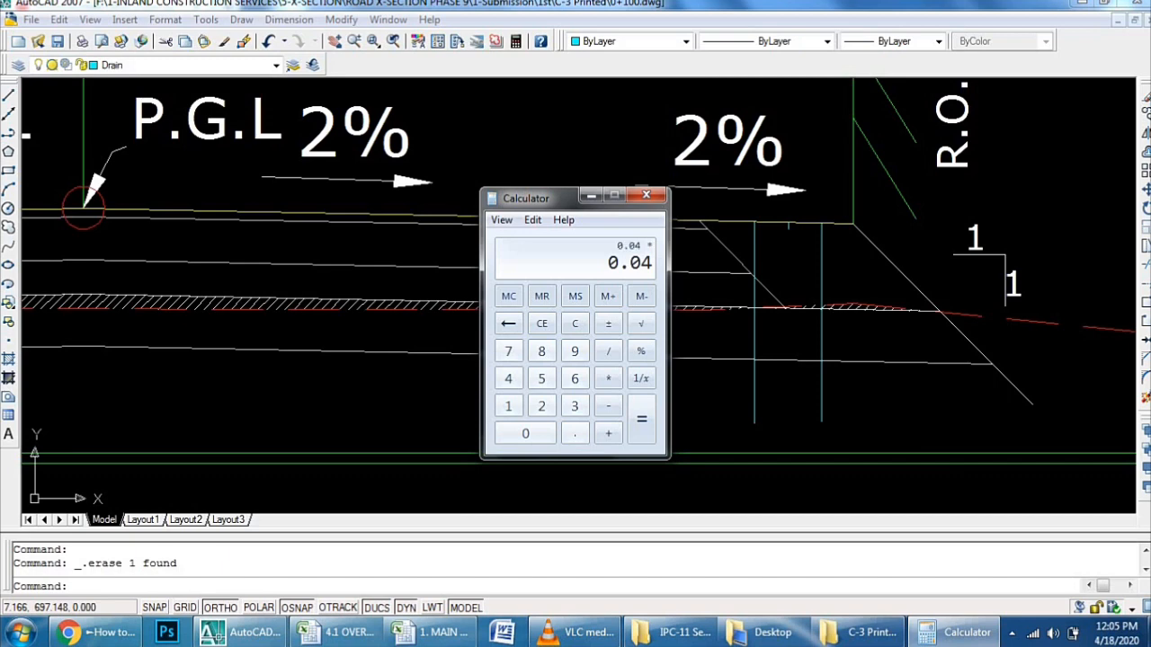
key(Return)
click(645, 196)
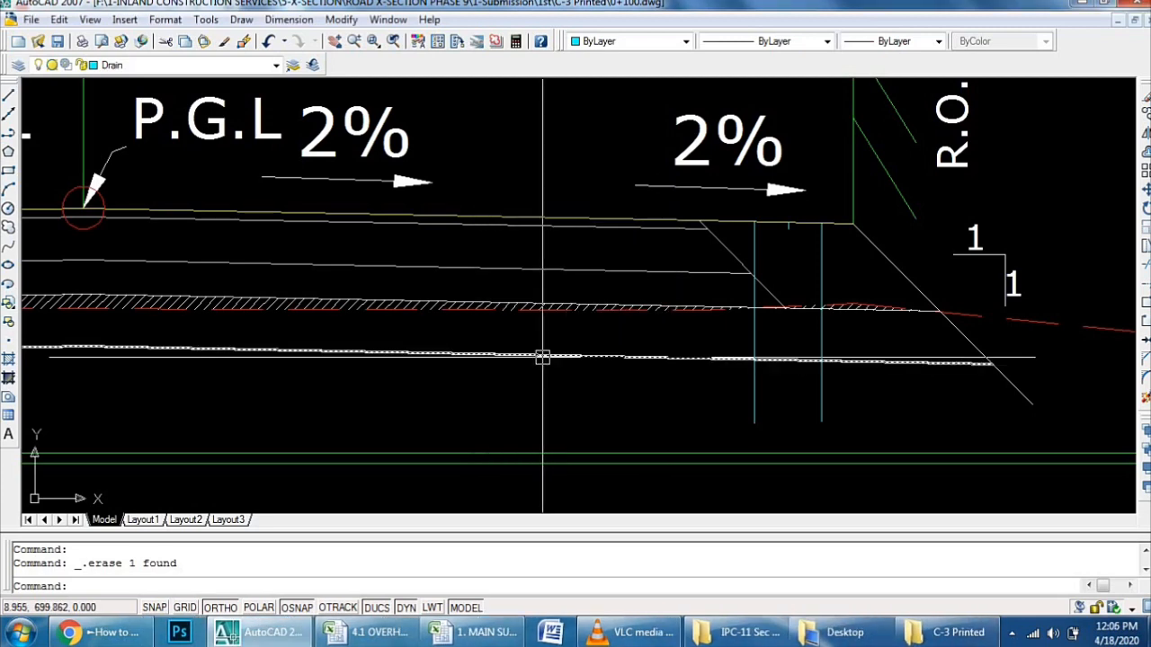
Step: Draw a short vertical line in the empty area beside the sheet, continued by a 24 ft horizontal line from its lower end
scroll(542, 357, down, 6)
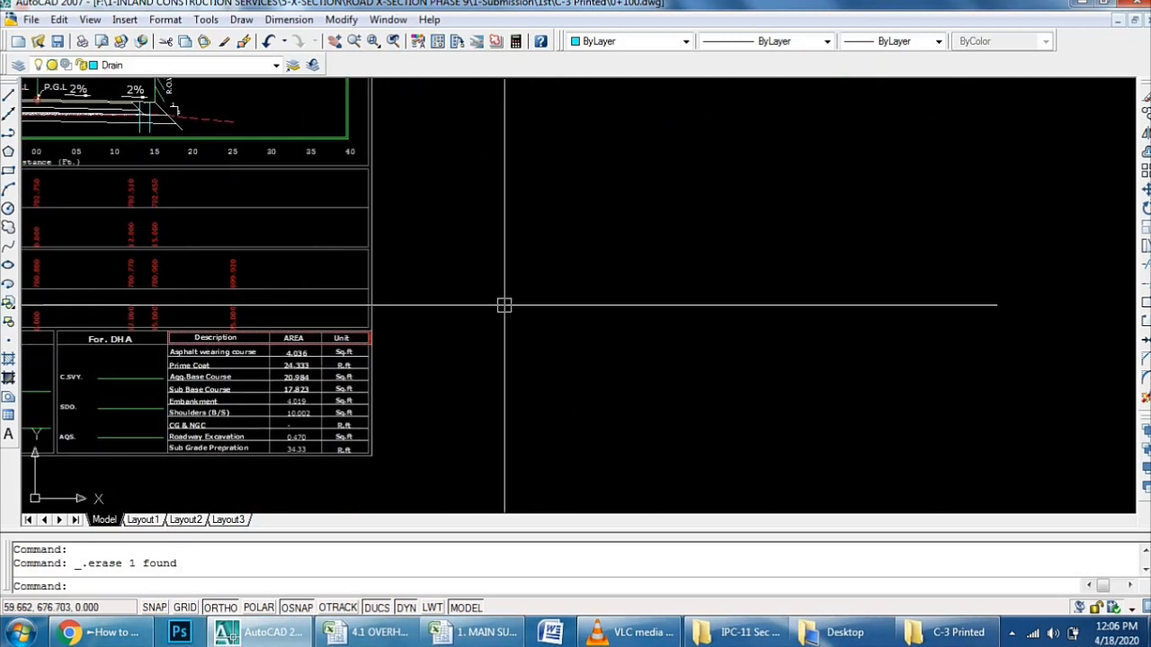
text(l)
key(Return)
click(595, 196)
click(595, 256)
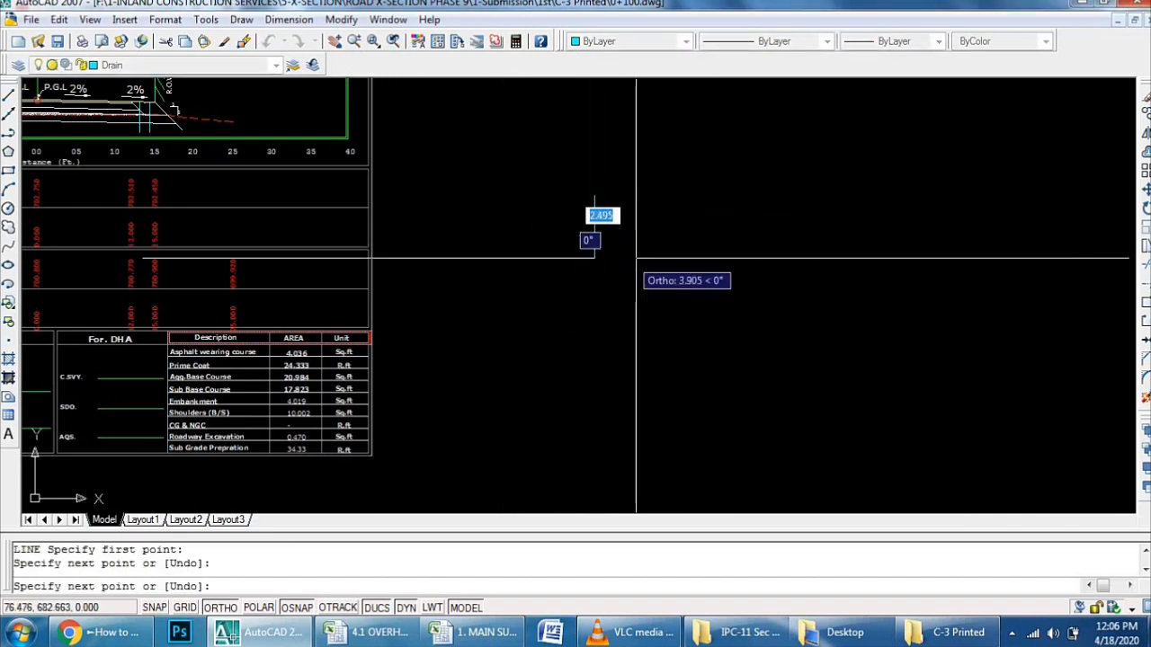
text(24)
key(Return)
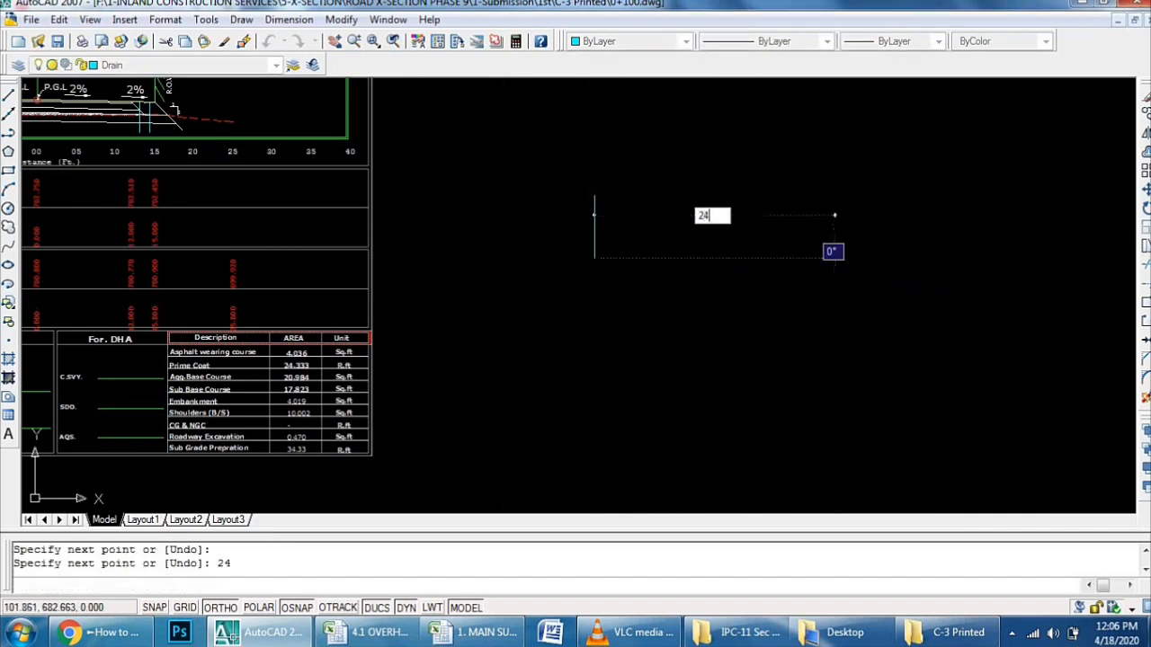
key(Return)
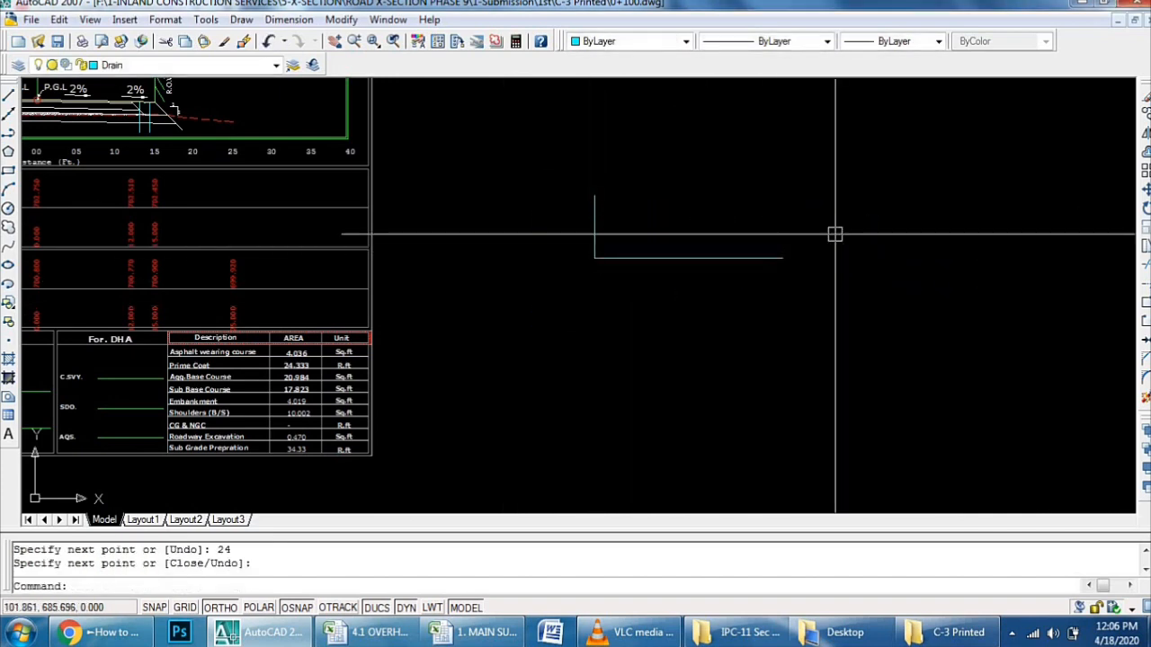
Step: Add a linear dimension just above the 24 ft horizontal line
scroll(731, 256, up, 2)
click(730, 257)
text(dli)
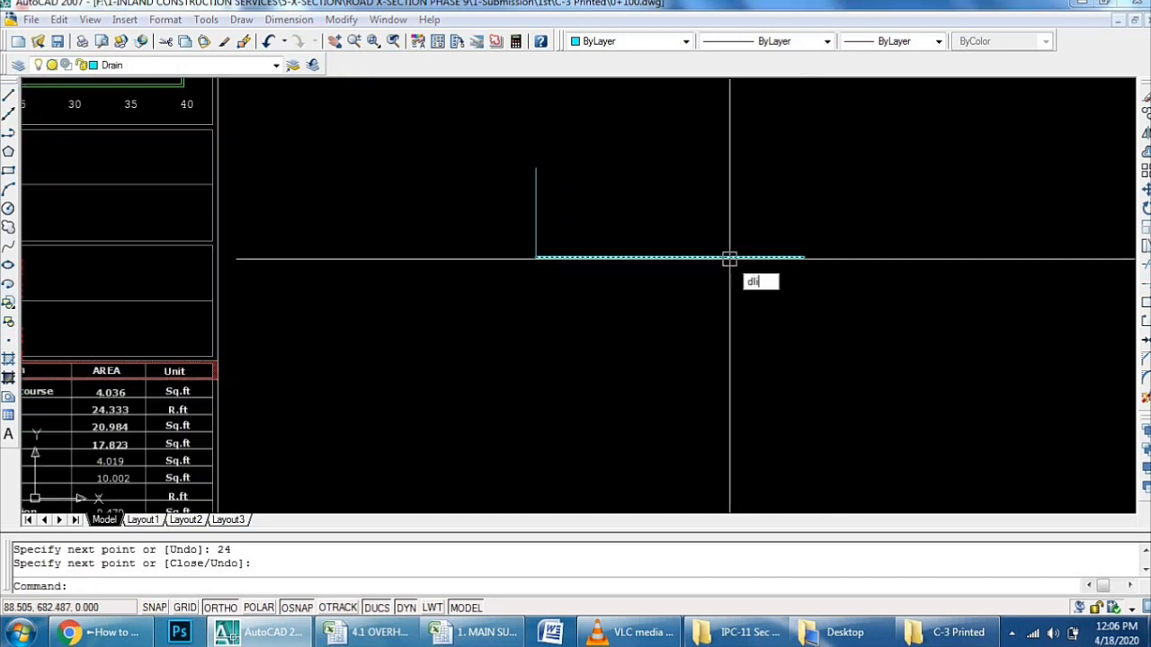
key(Return)
key(Return)
click(730, 258)
click(709, 240)
click(710, 239)
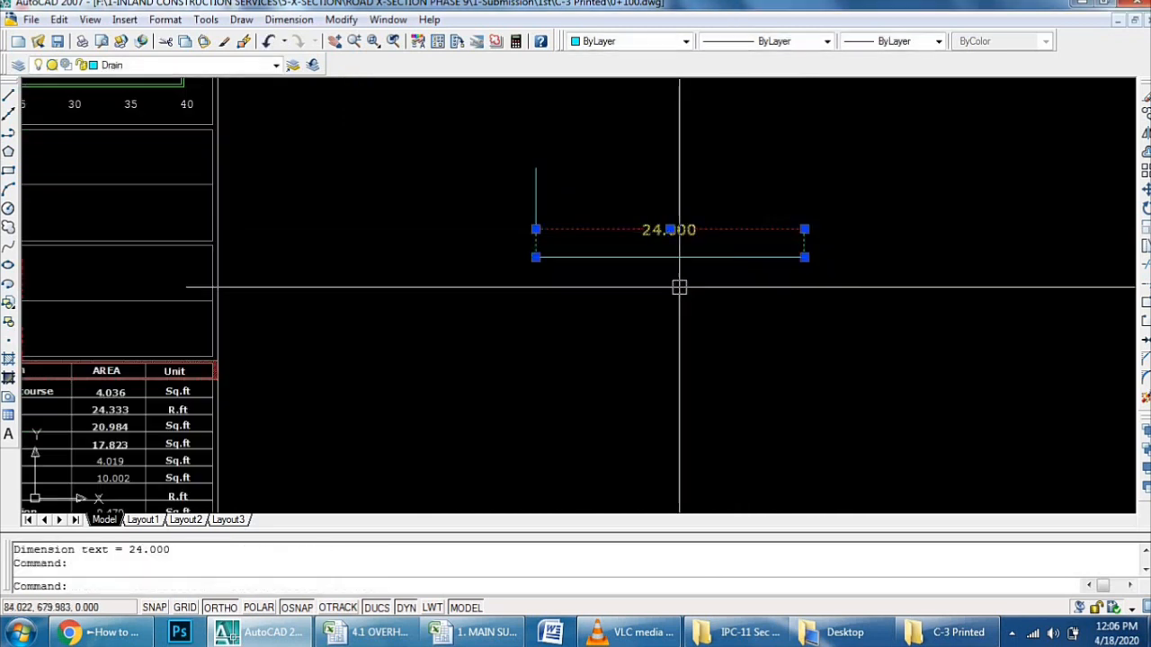
scroll(678, 283, up, 3)
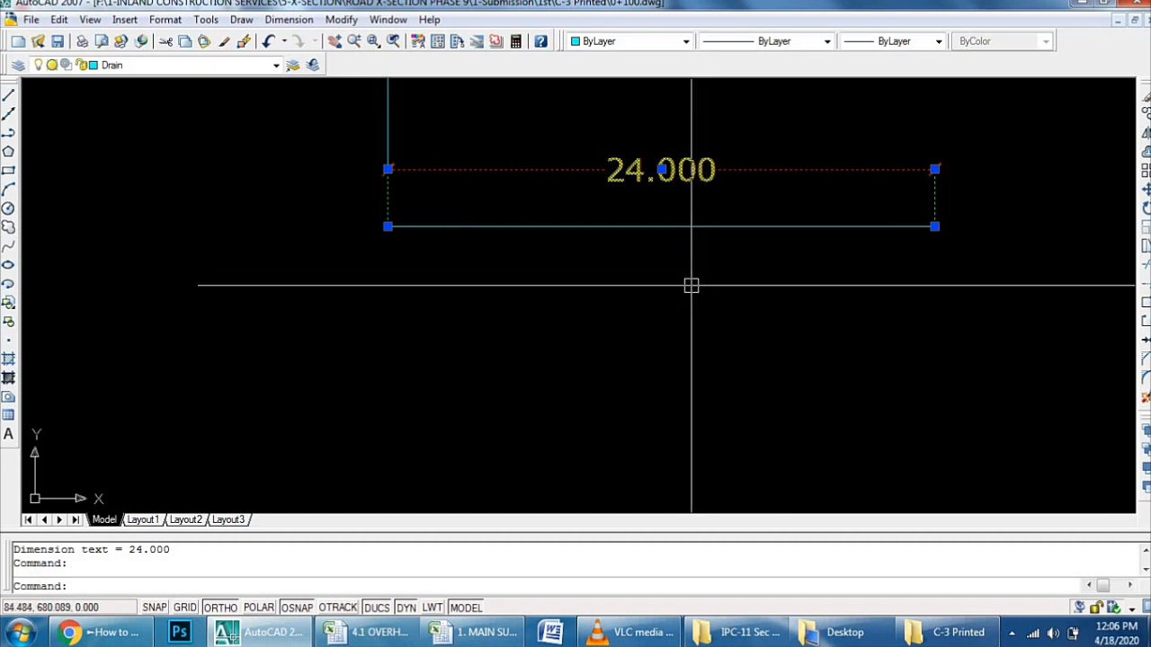
Step: Open Calculator, compute the 2% drop over 24 ft, and return to the drawing
key(super)
text(cal)
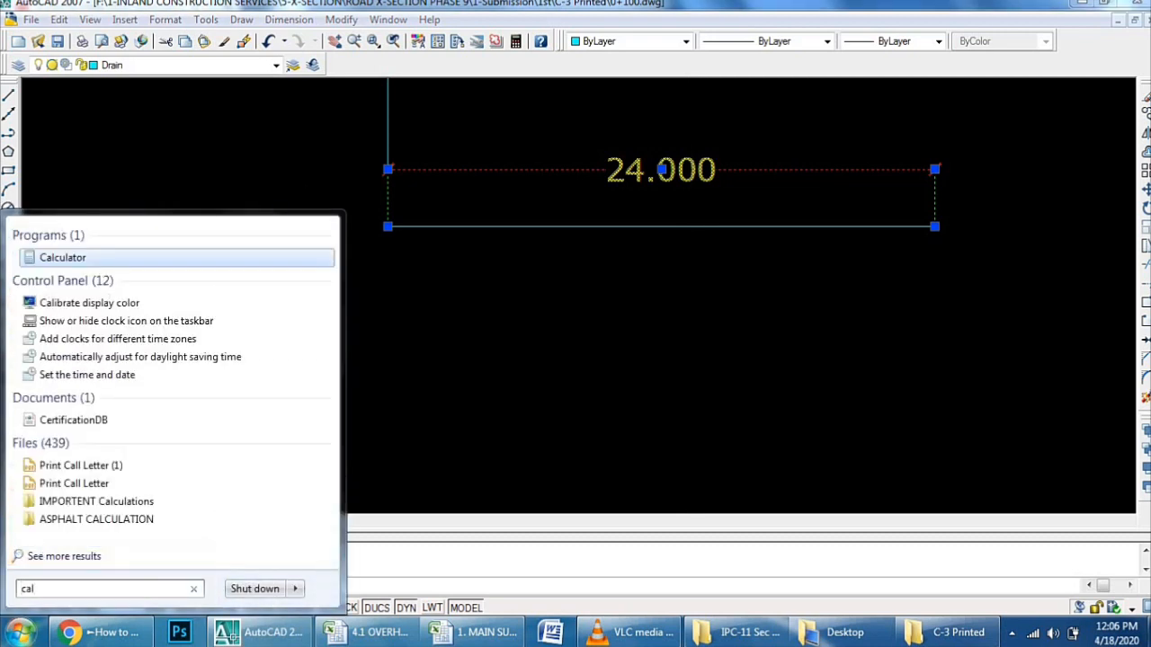
key(Return)
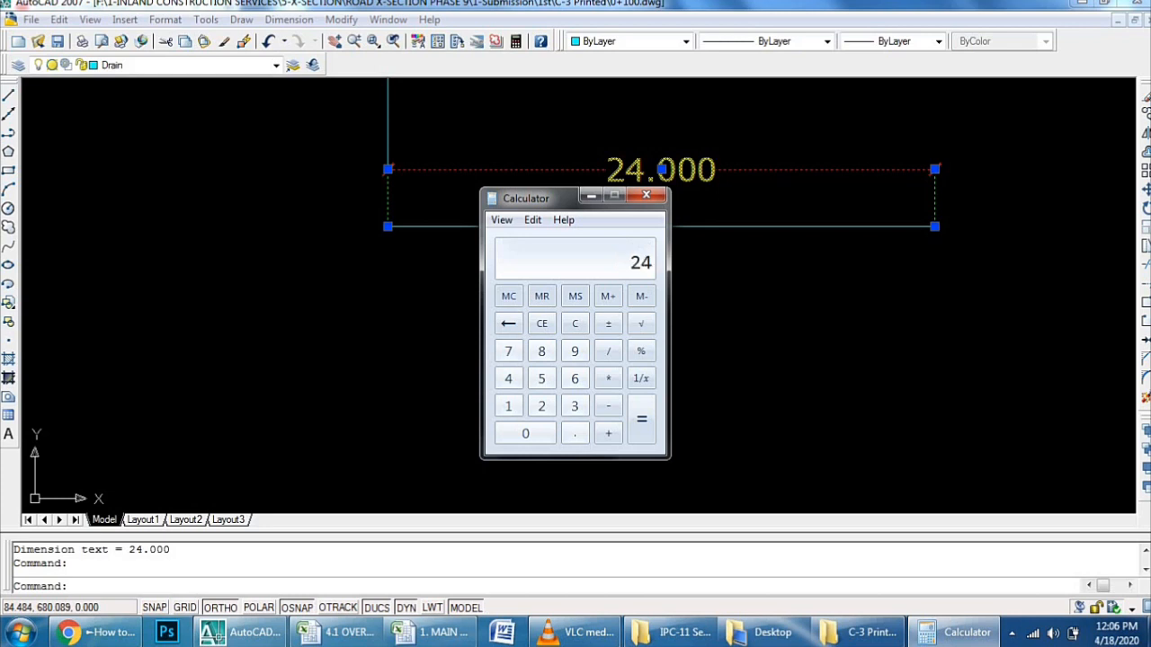
text(2)
click(841, 347)
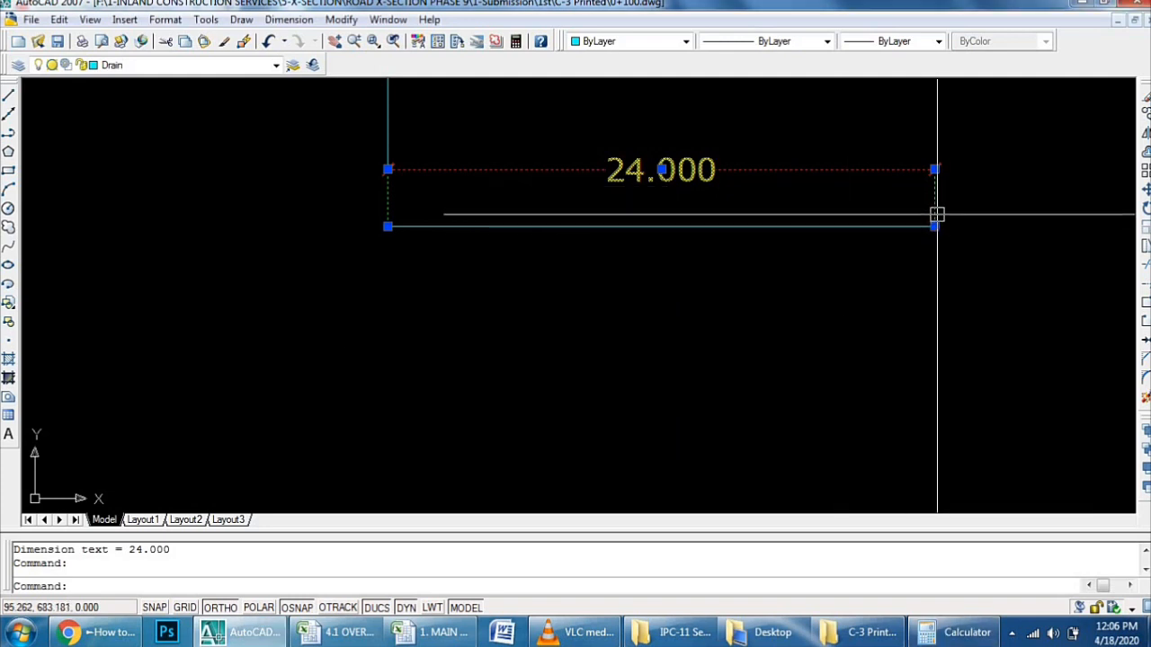
Step: Try to copy the selected 24 ft dimension using the default displacement
text(co)
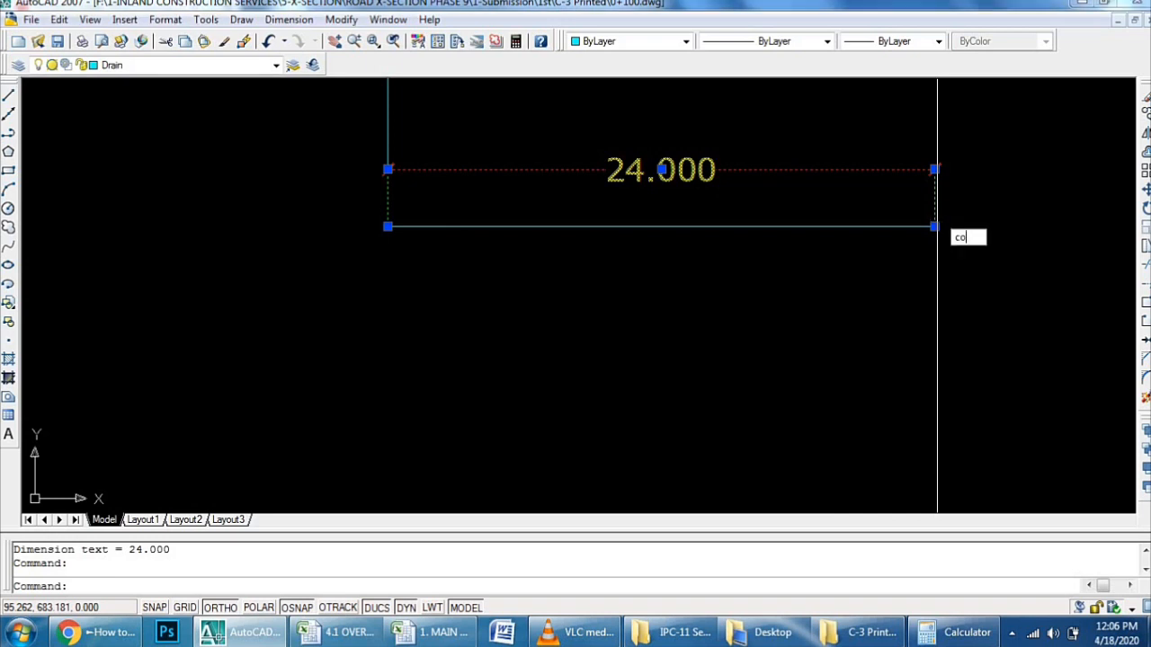
key(Return)
key(Return)
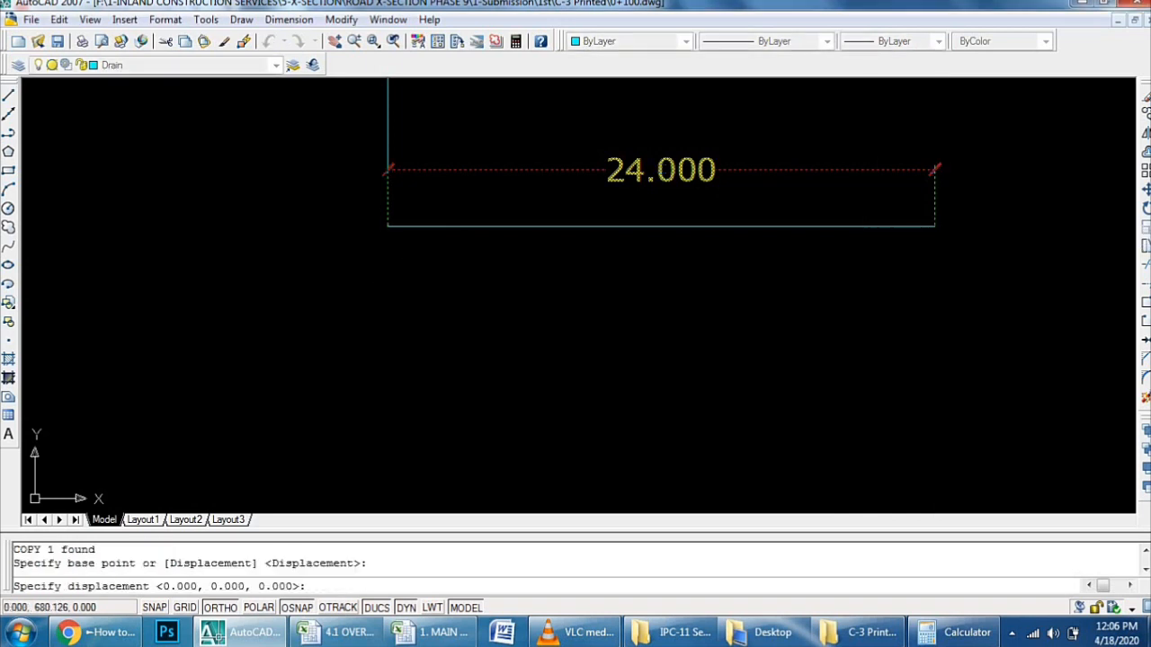
key(Return)
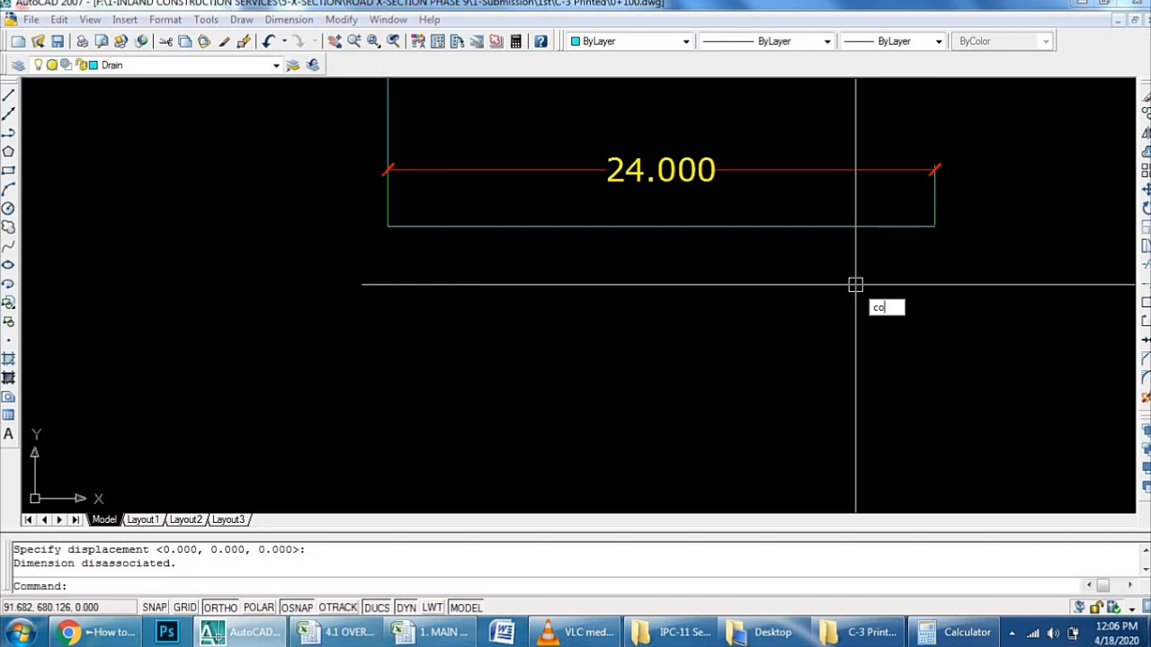
Step: Copy the 24 ft horizontal line straight down by 0.48 ft
key(Return)
key(Return)
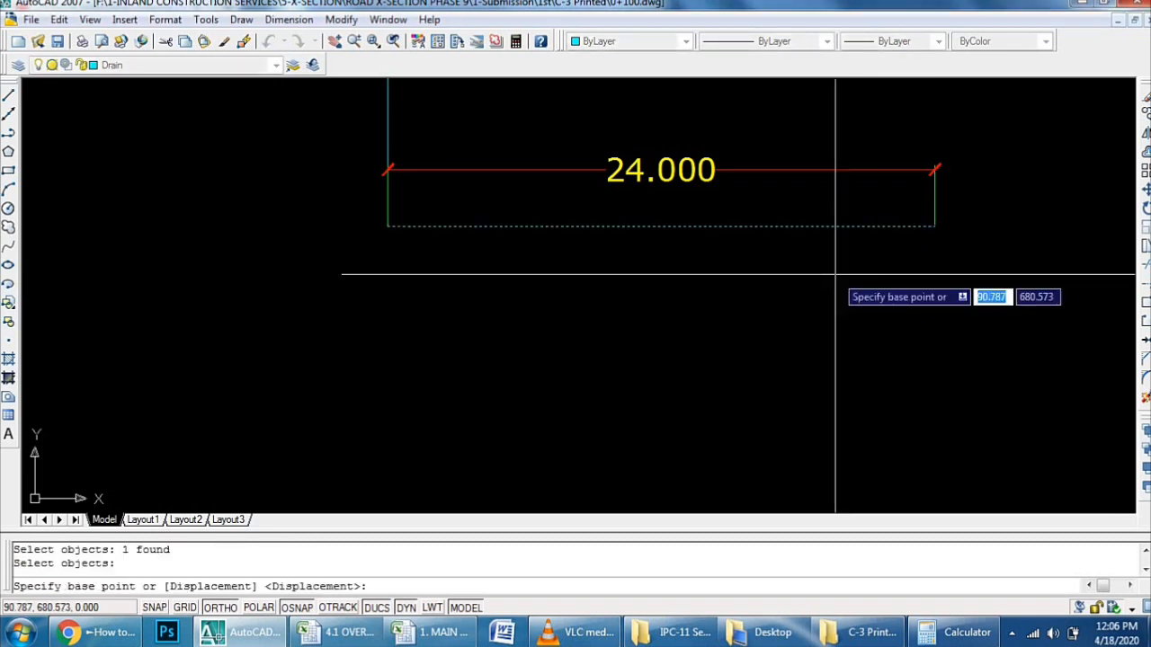
click(935, 226)
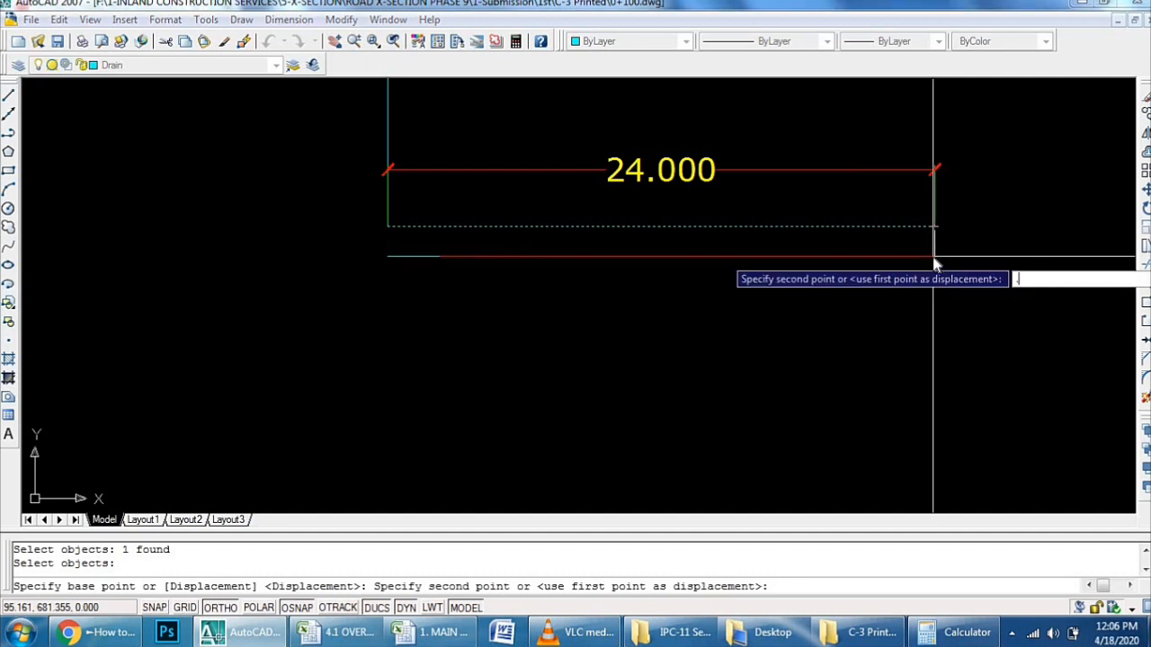
text(.48)
key(Return)
key(Return)
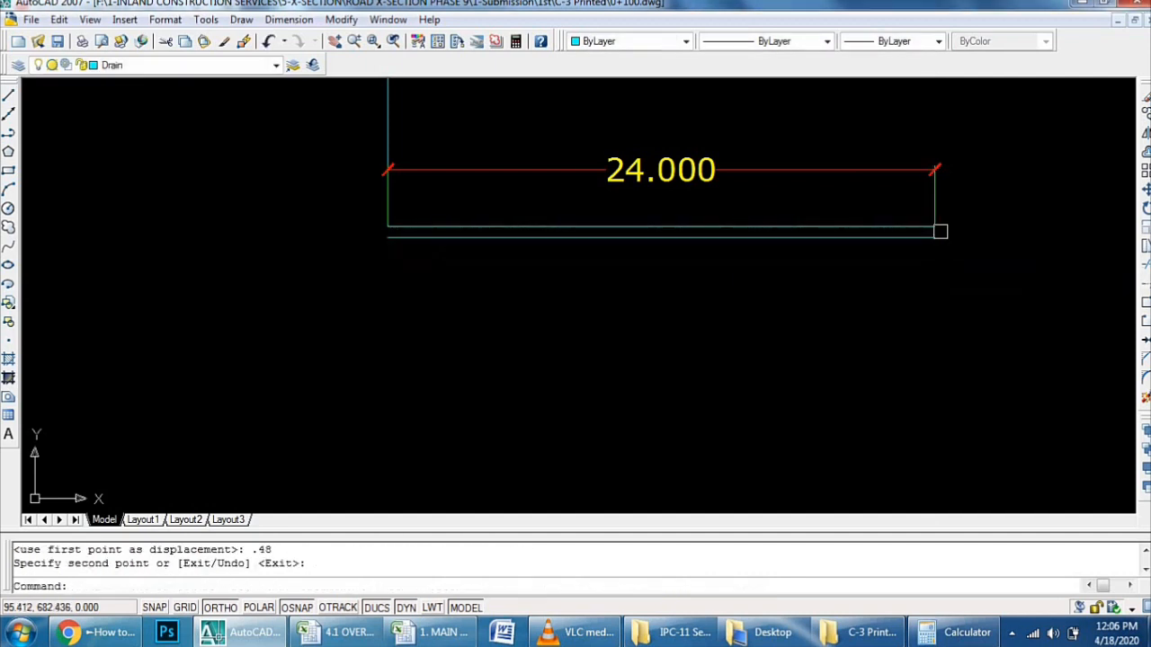
Step: Stretch the outer end of the upper 24 ft line down to the end of the copied line to form the slope
click(905, 226)
scroll(936, 221, up, 3)
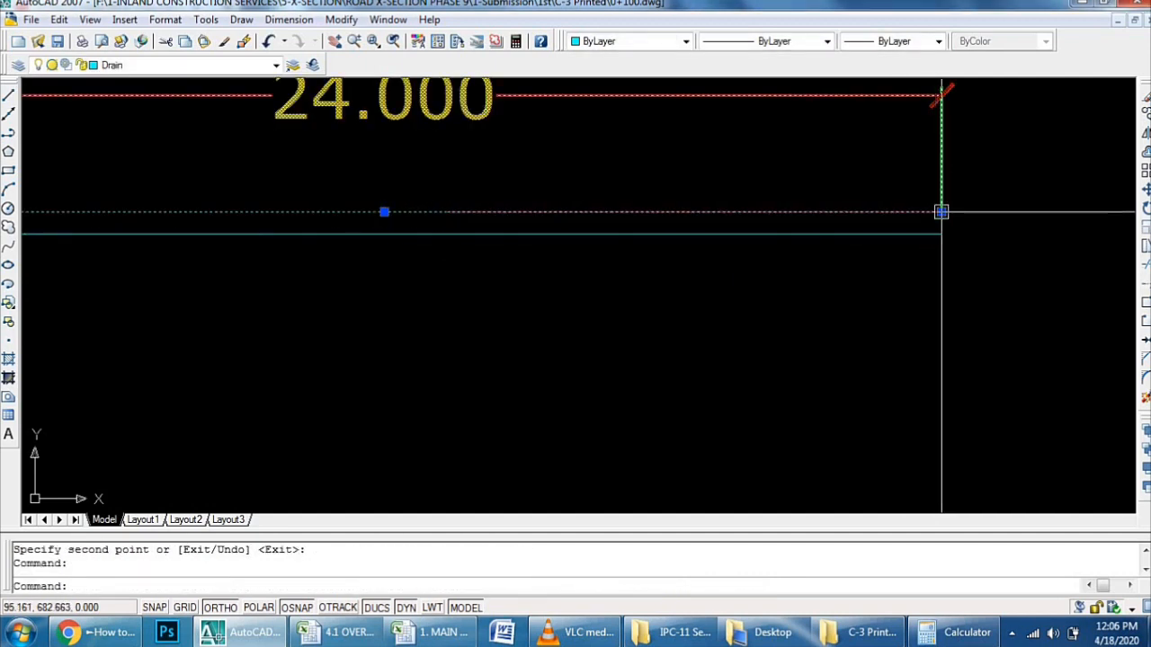
click(940, 211)
click(942, 233)
text(co)
key(Return)
scroll(620, 306, down, 3)
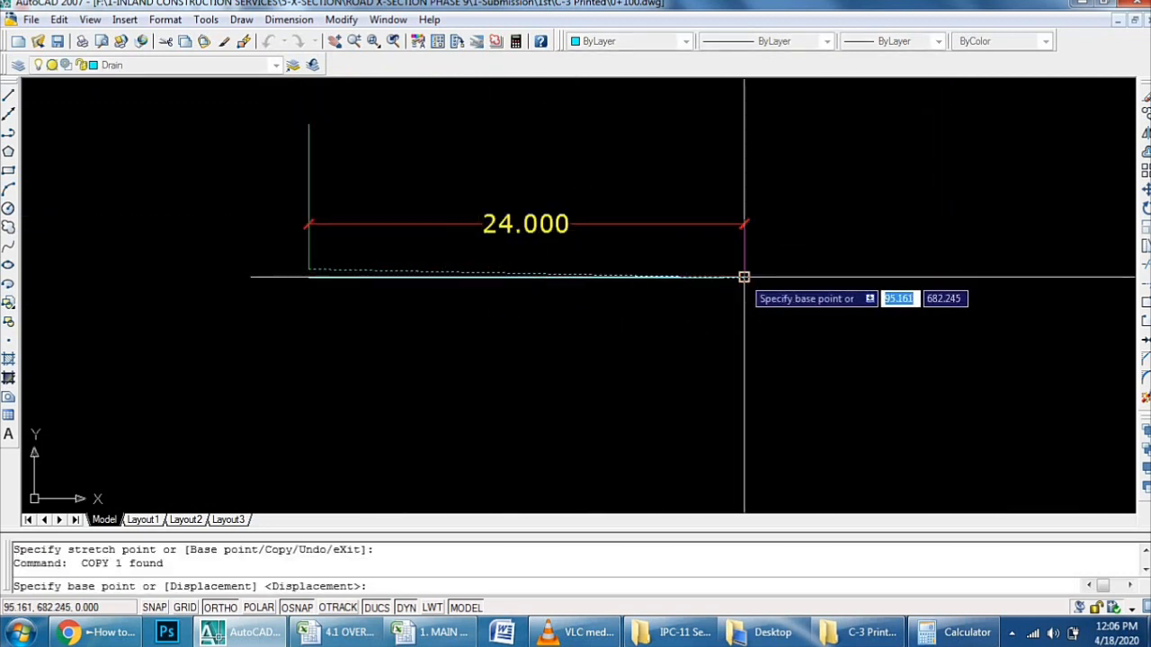
right_click(640, 352)
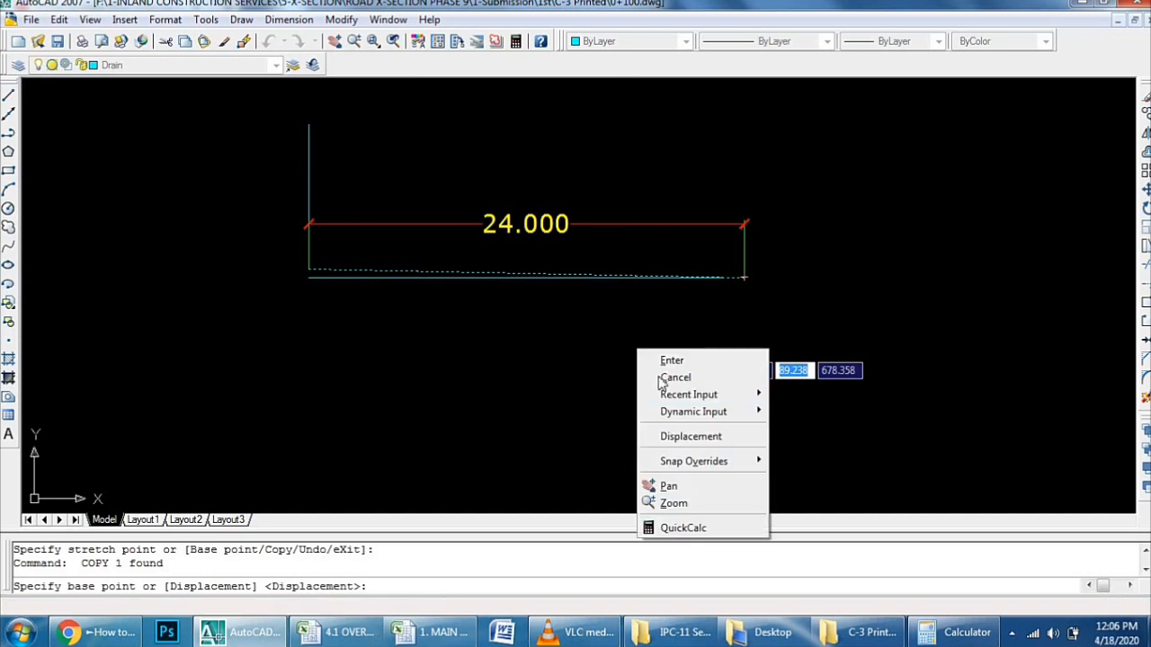
click(674, 378)
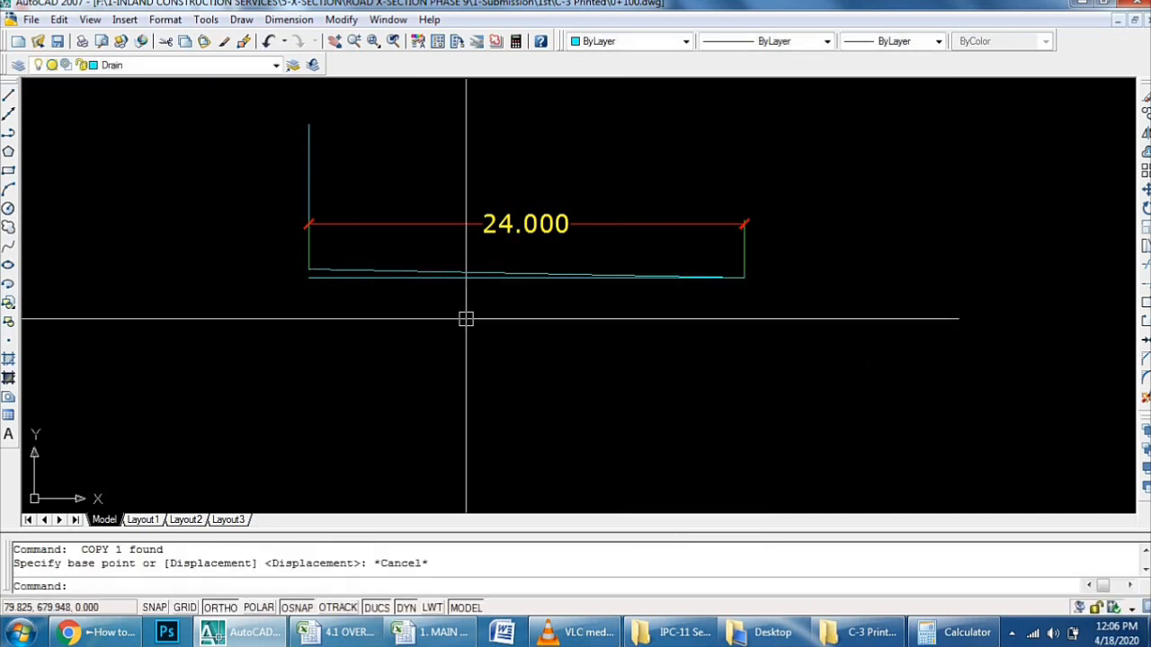
Step: Load the SLOPE routine from the 1-Checked Lisp folder and close the application loader
text(ap)
key(Return)
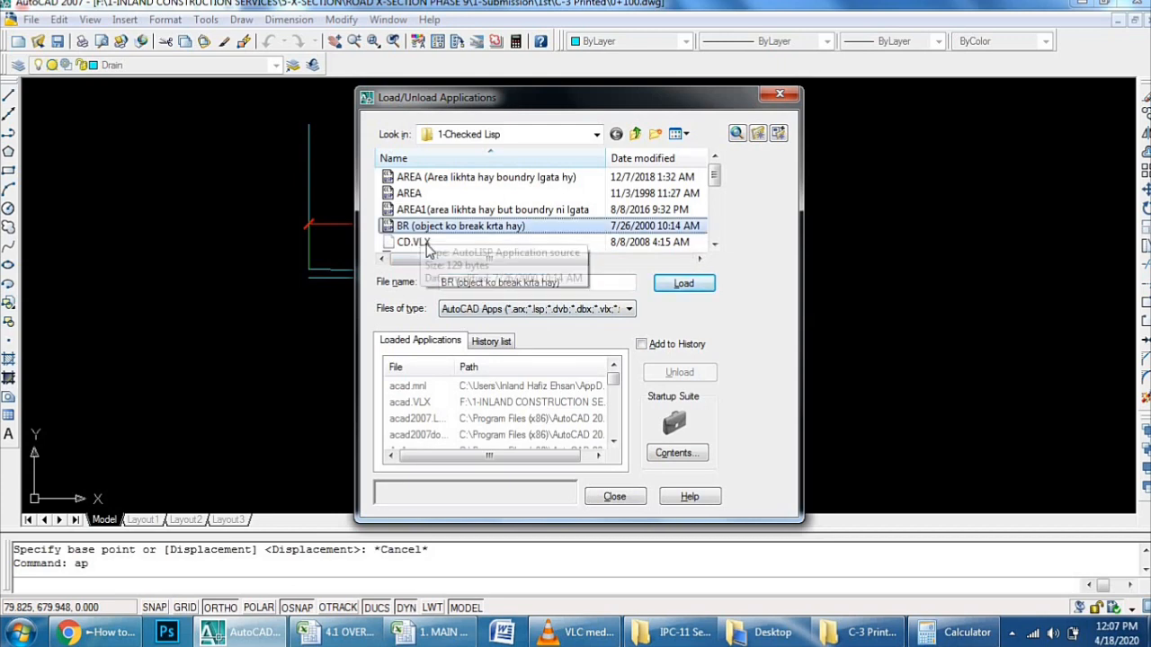
key(s)
double_click(436, 240)
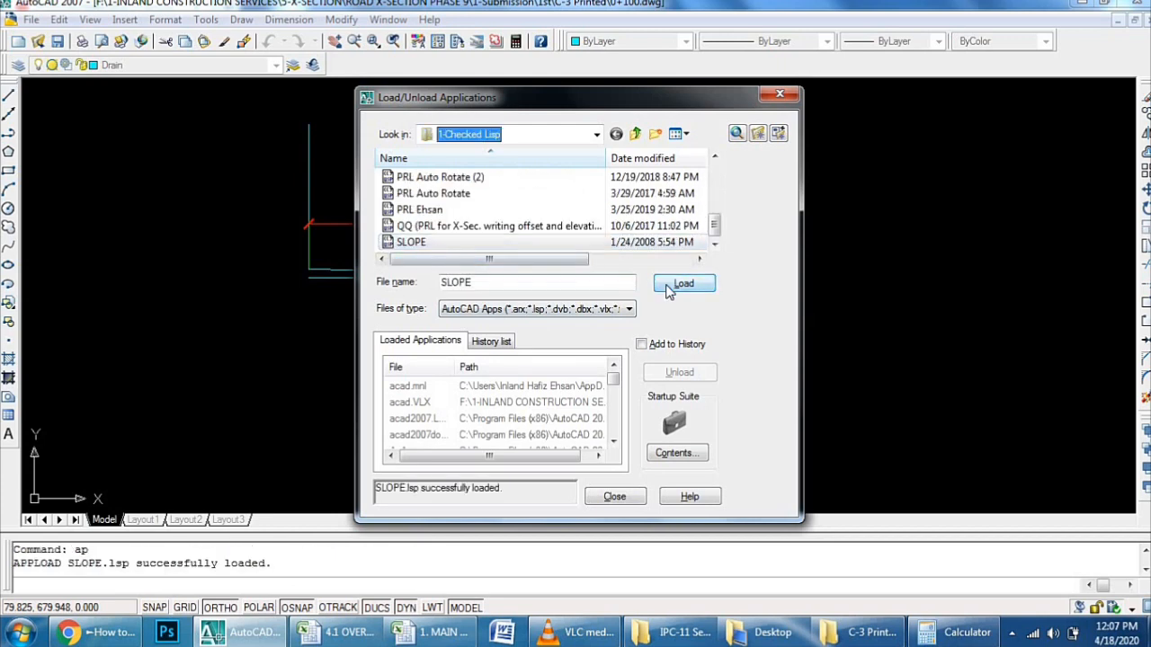
click(614, 496)
Step: Try to label the sloped line with the SLOPE routine, picking both its ends and a text base point just below its lower end
text(s)
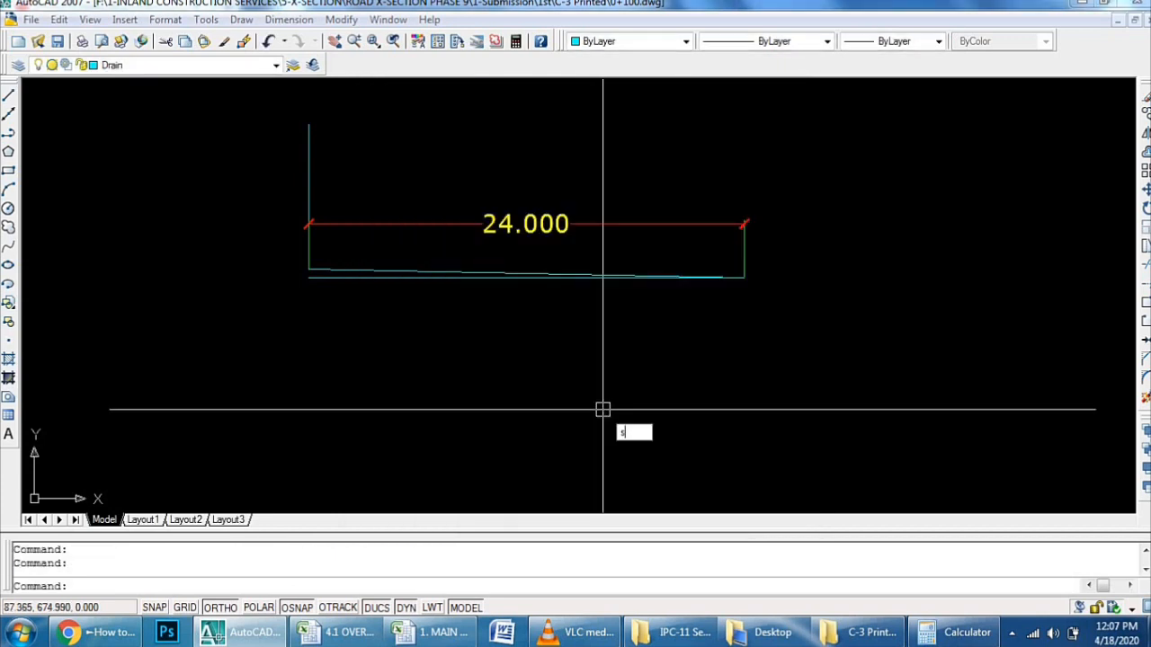
text(lope)
key(Return)
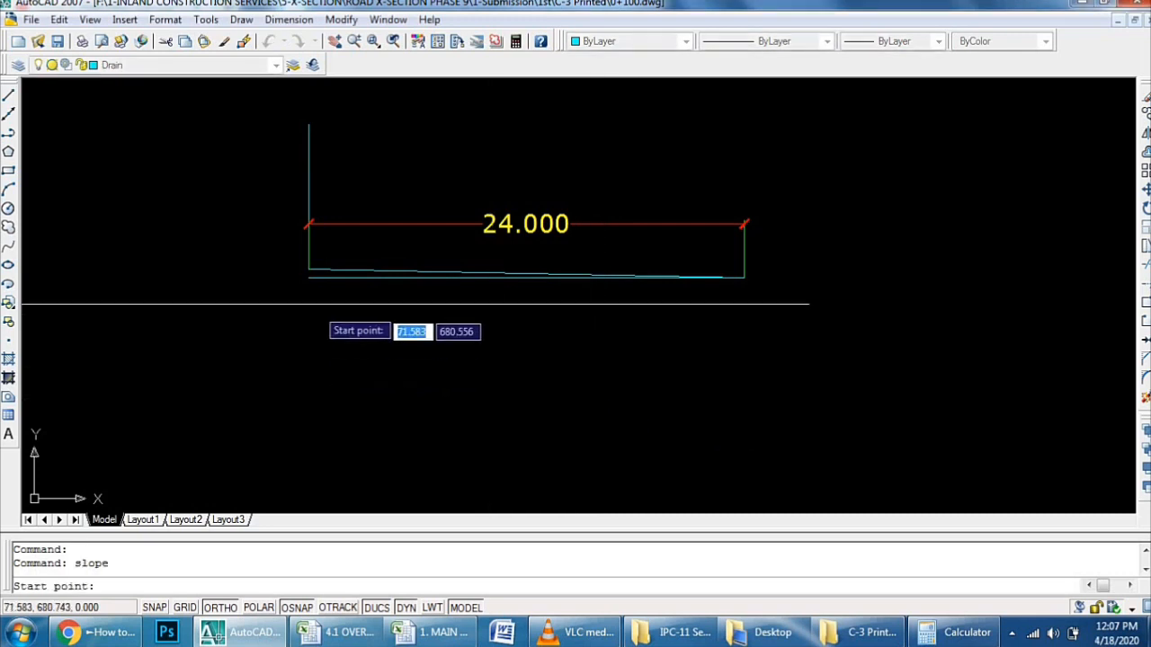
click(308, 269)
scroll(674, 387, up, 2)
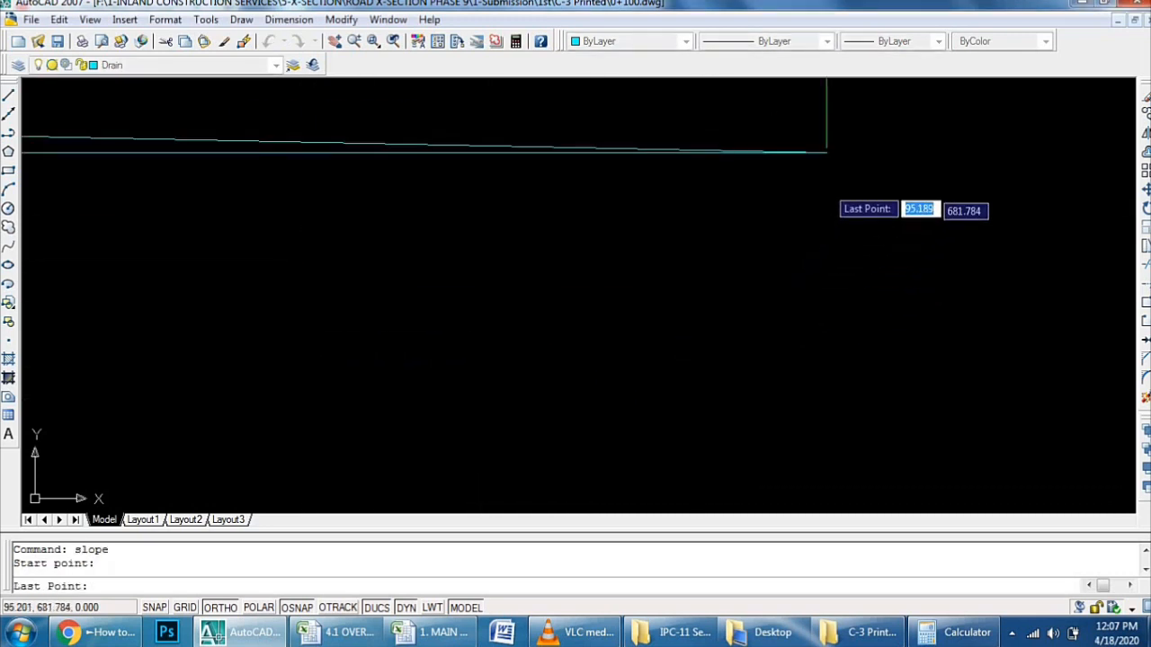
click(828, 154)
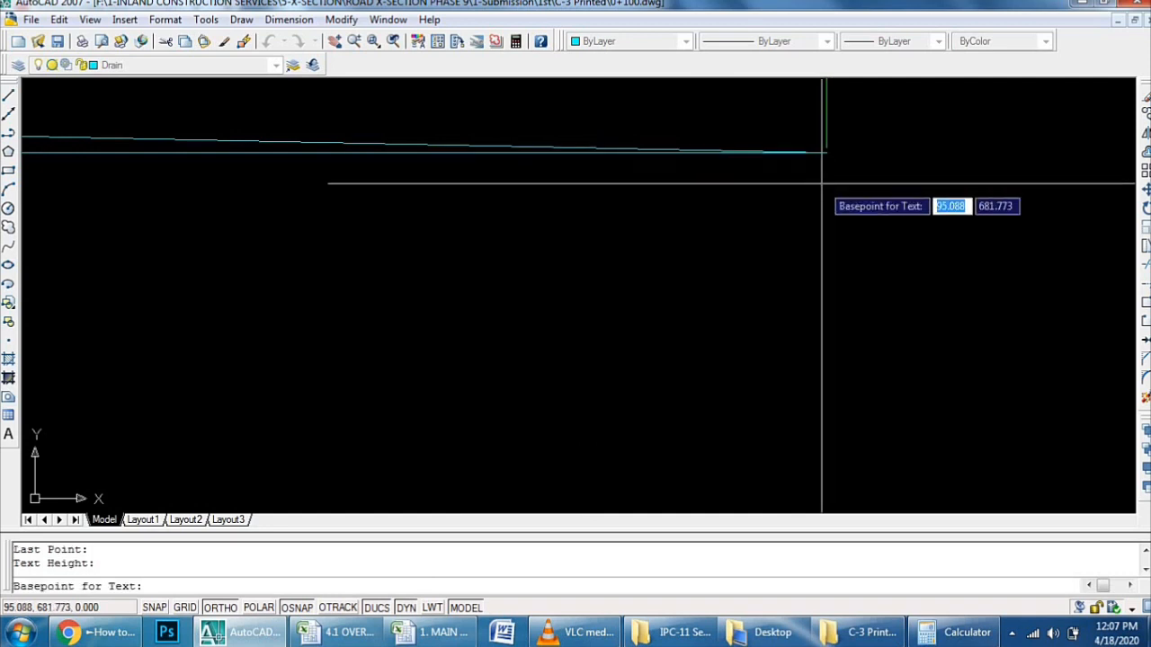
click(821, 183)
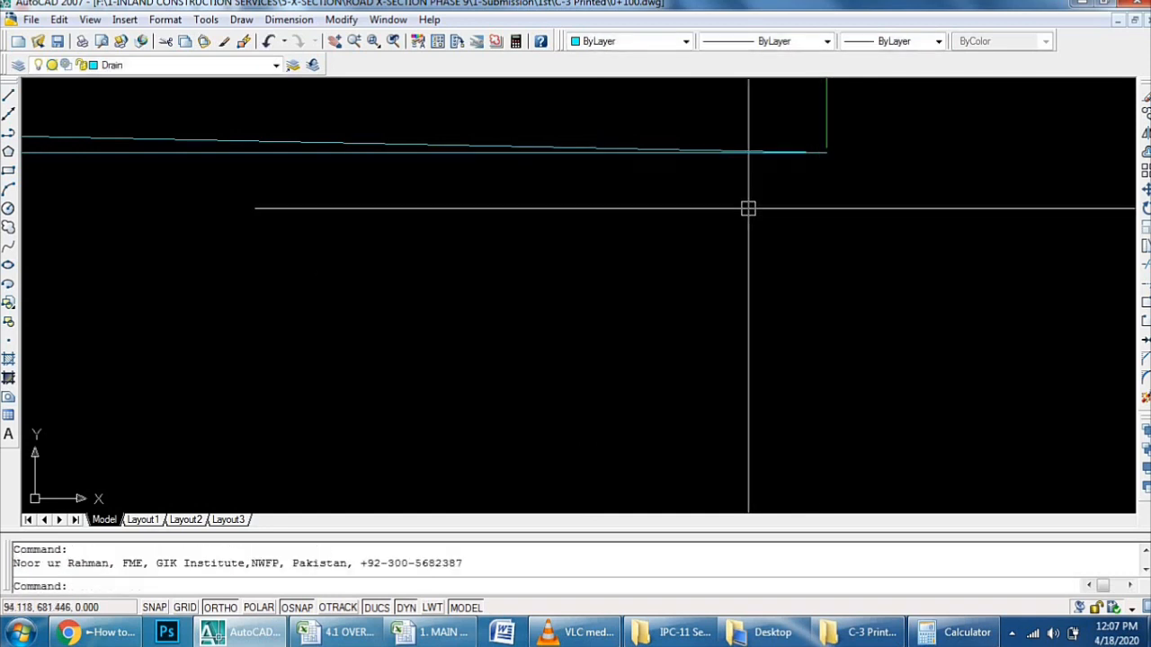
Step: Run the SLOPE routine again to label the sloped line, starting from its upper end
text(slope)
key(Return)
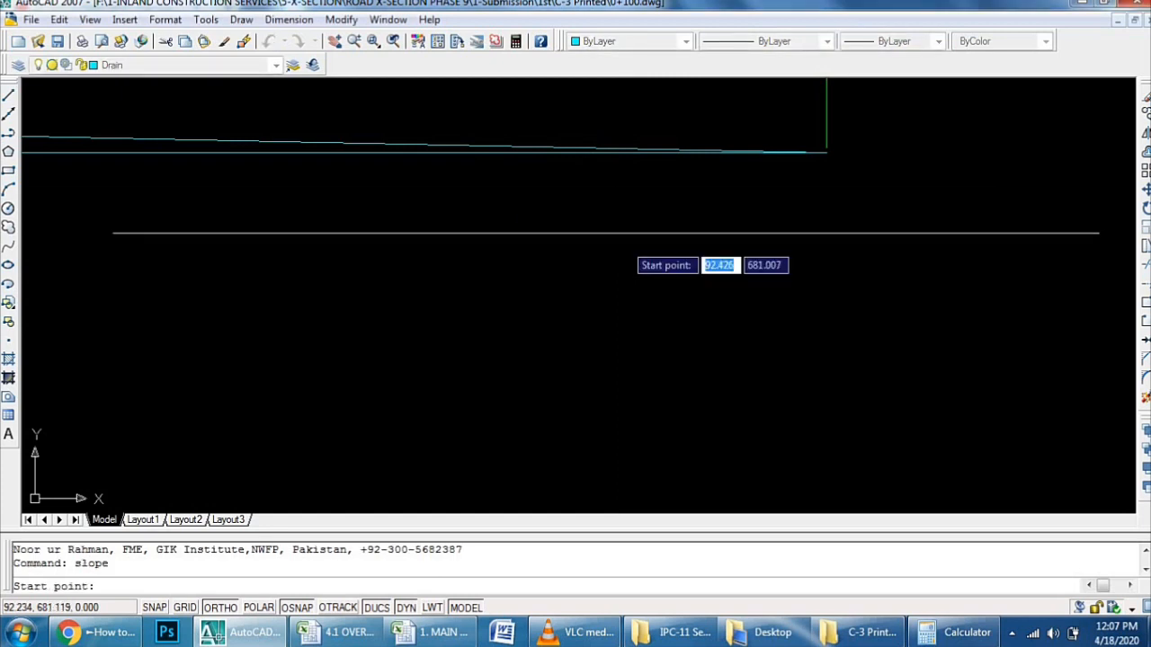
scroll(601, 233, down, 4)
middle_drag(373, 155, 417, 272)
middle_drag(223, 315, 528, 299)
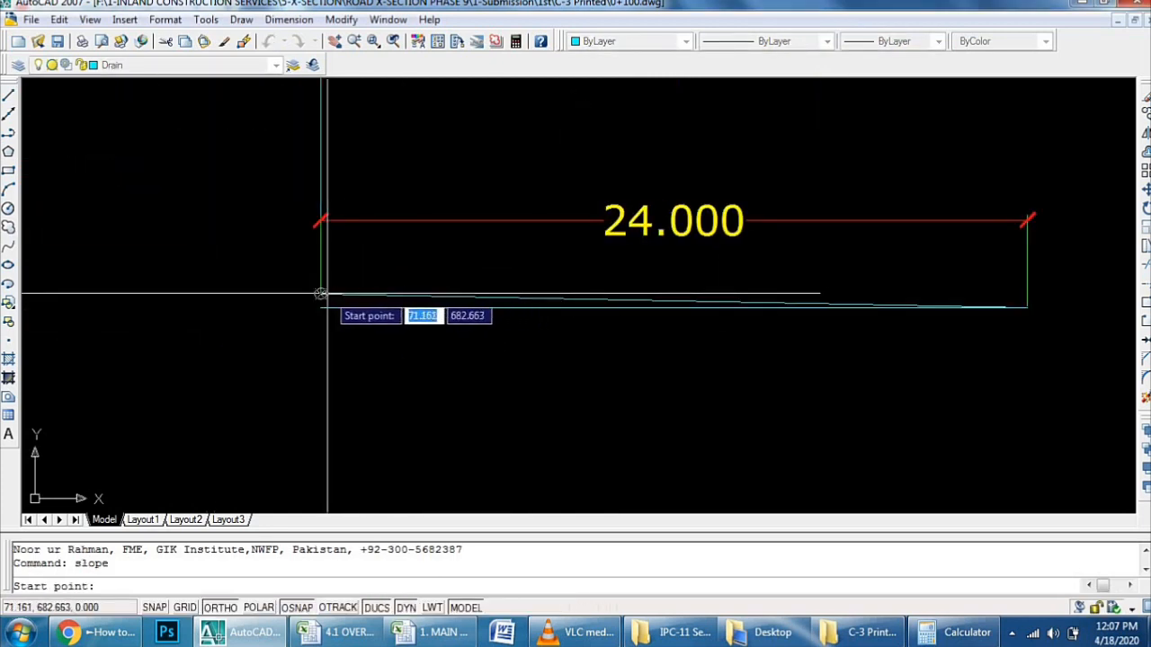